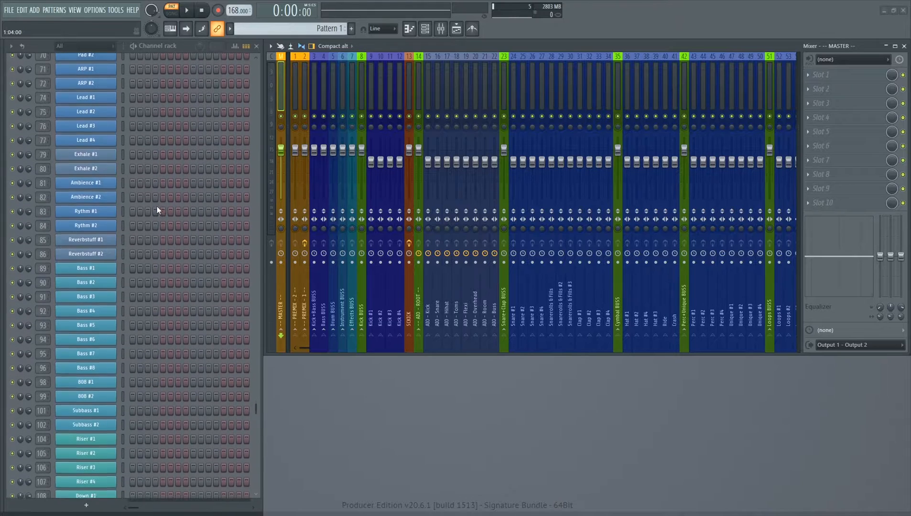
Step: Examine the template's channel list and its mixer tracks from the Kick BUSS through the Bassdrop and Impact tracks
scroll(157, 205, down, 2)
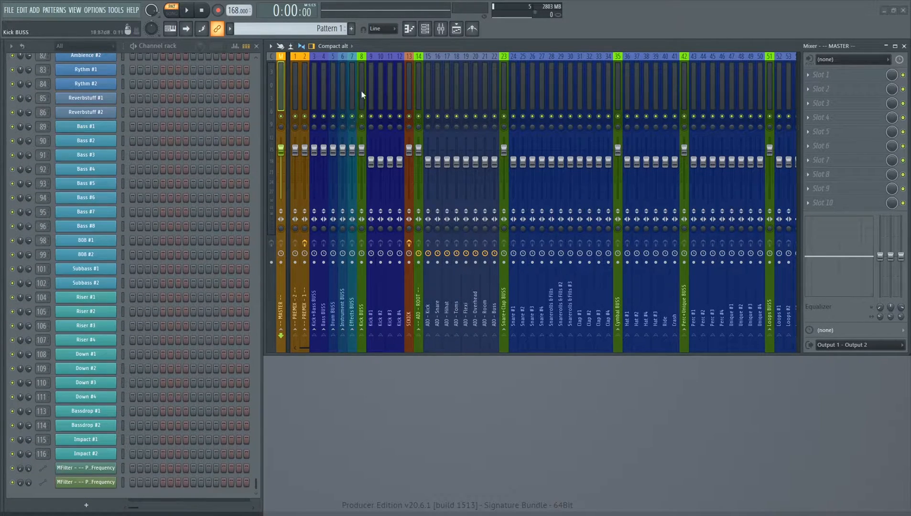
scroll(361, 90, down, 4)
scroll(361, 90, down, 4)
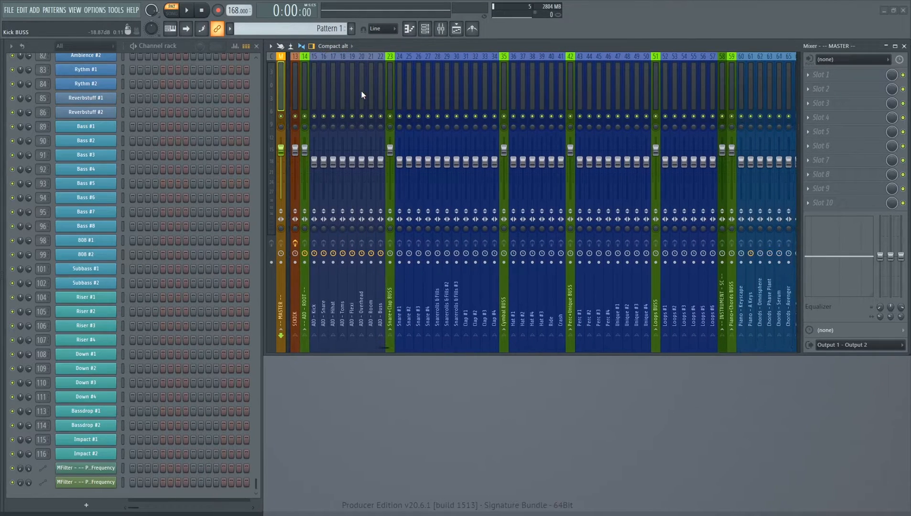
scroll(361, 90, down, 5)
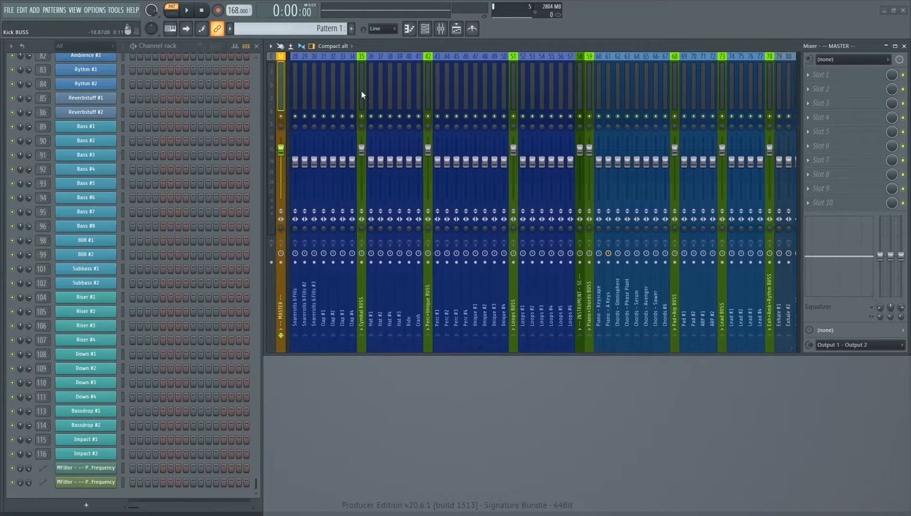
scroll(361, 90, down, 5)
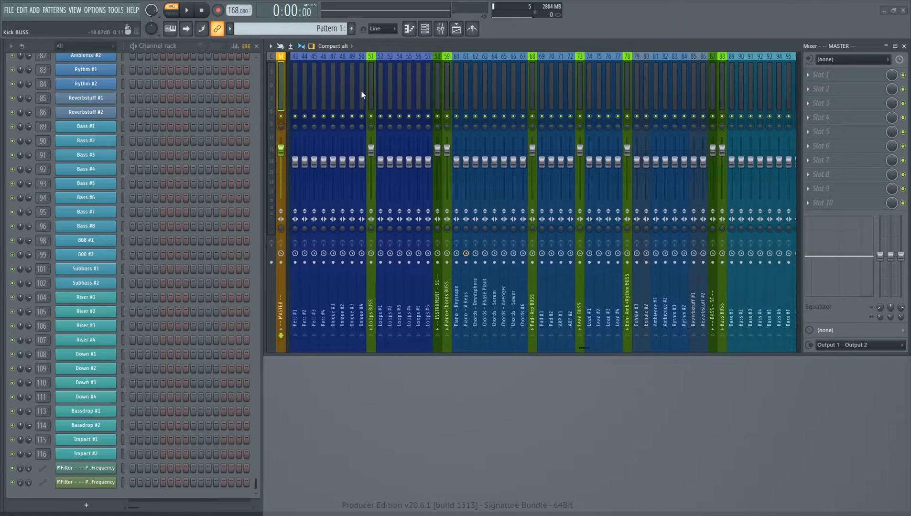
scroll(360, 90, down, 4)
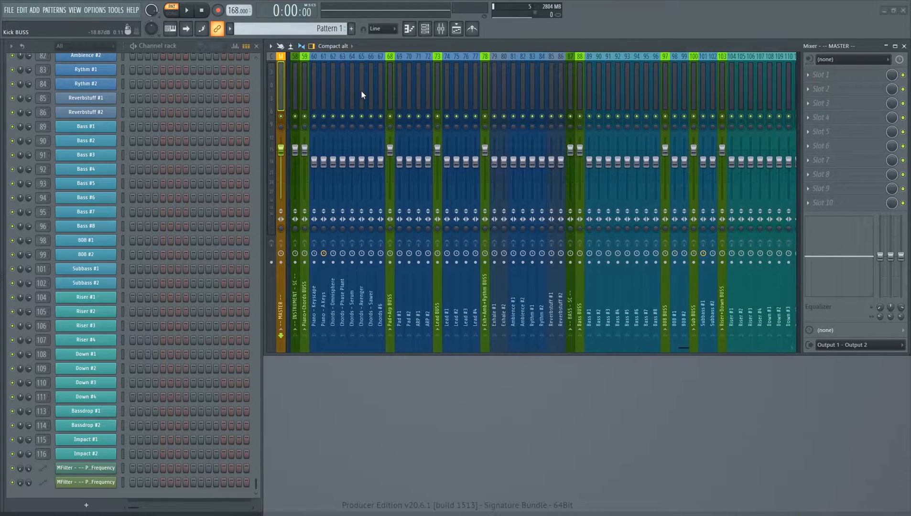
scroll(361, 90, up, 3)
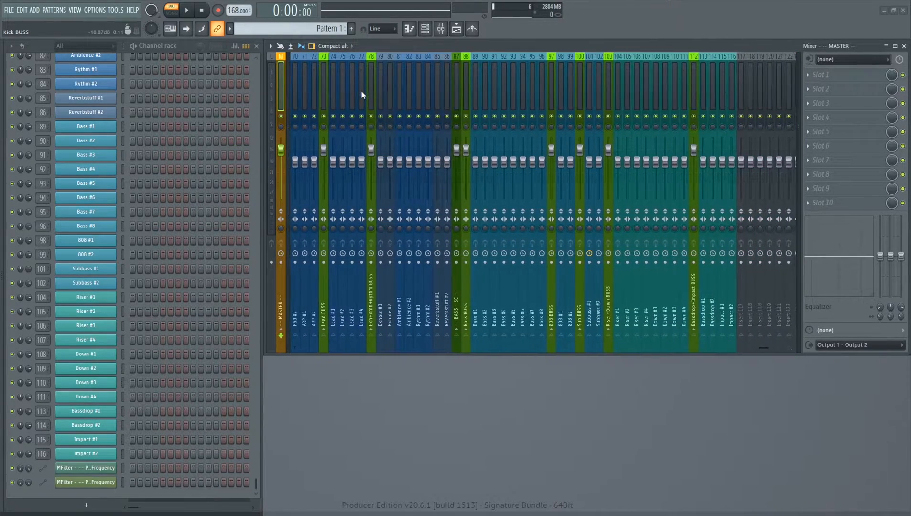
scroll(361, 90, up, 15)
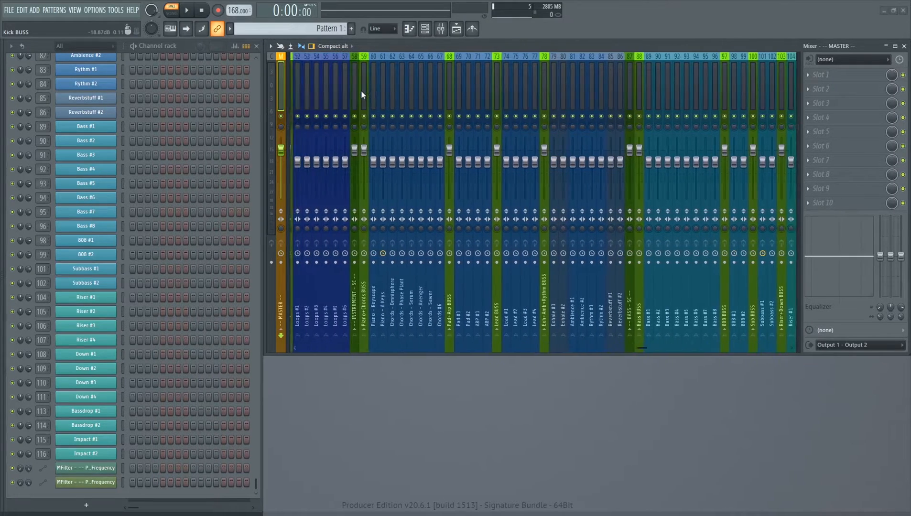
scroll(361, 90, up, 2)
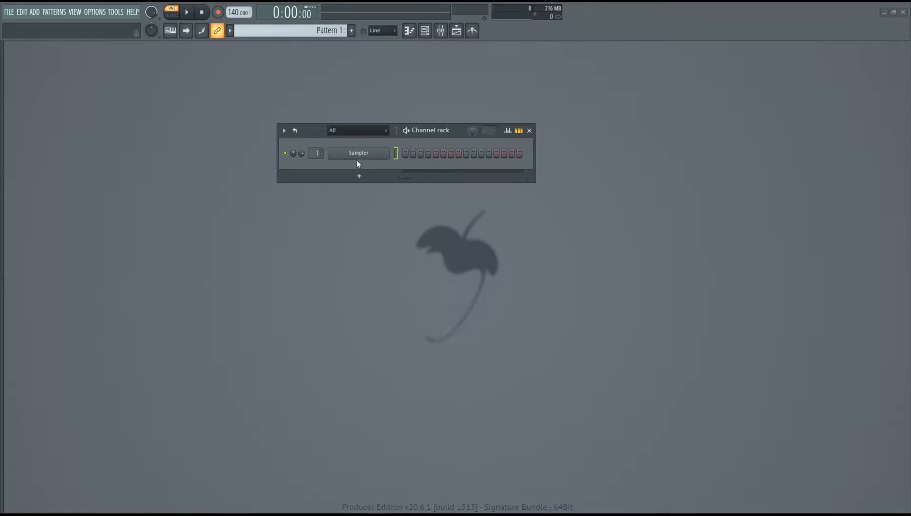
Step: Insert a 3x Osc instrument channel above the Sampler
right_click(356, 158)
mouse_move(438, 225)
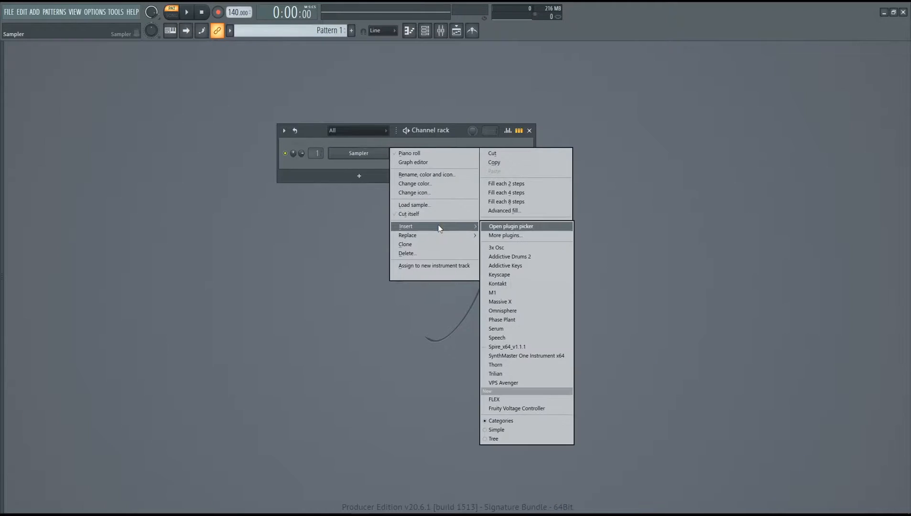
click(522, 245)
Step: Rename the 3x Osc channel to BEST SOUND EVER and color it green
right_click(359, 153)
click(411, 175)
text(BEST SOUND EVER)
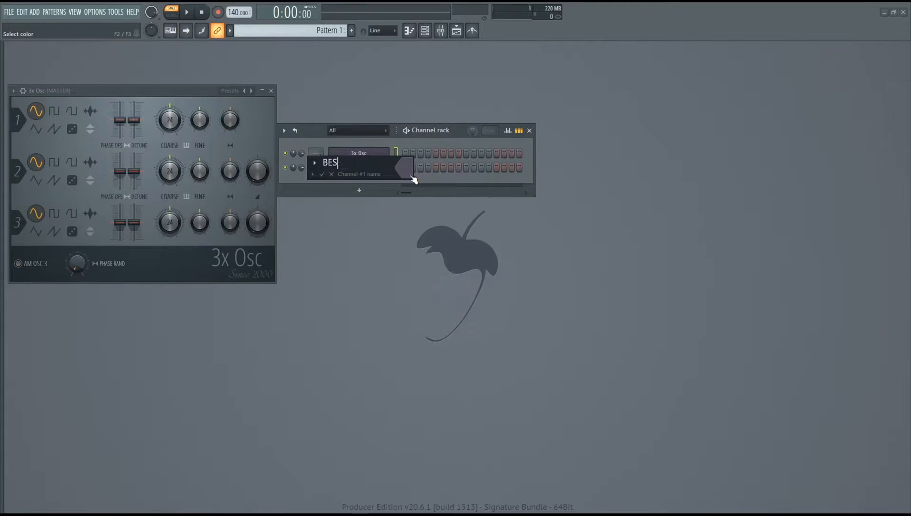
click(413, 179)
click(434, 161)
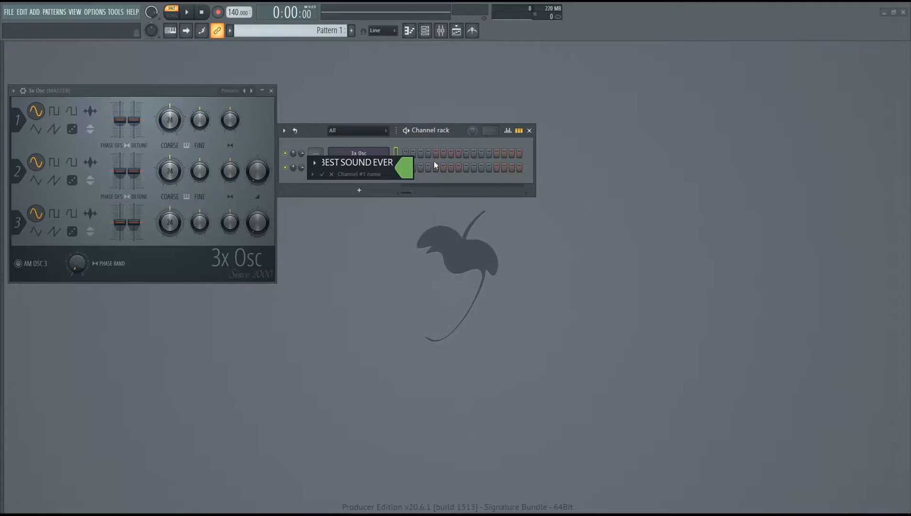
key(Return)
right_click(381, 156)
click(380, 156)
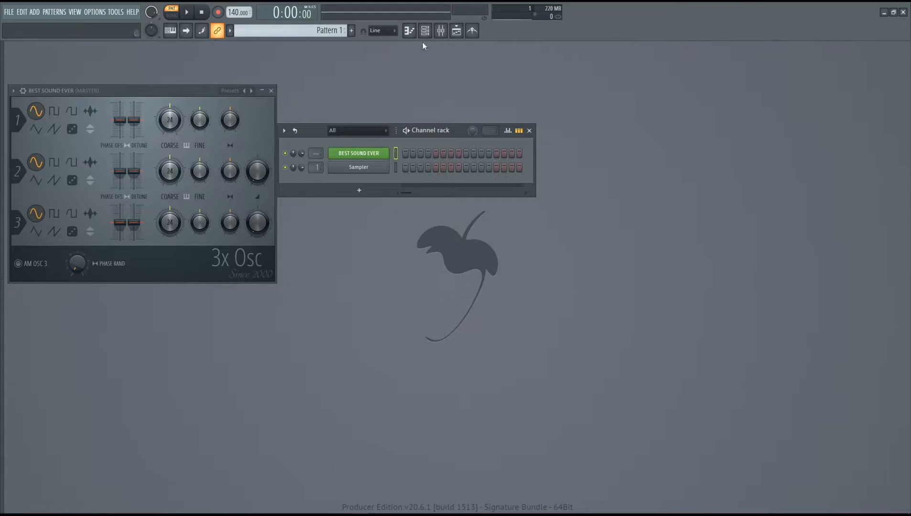
Step: Route the BEST SOUND EVER channel to mixer Insert 3 and send that track to SomeBUSS instead of the master
double_click(312, 153)
click(305, 132)
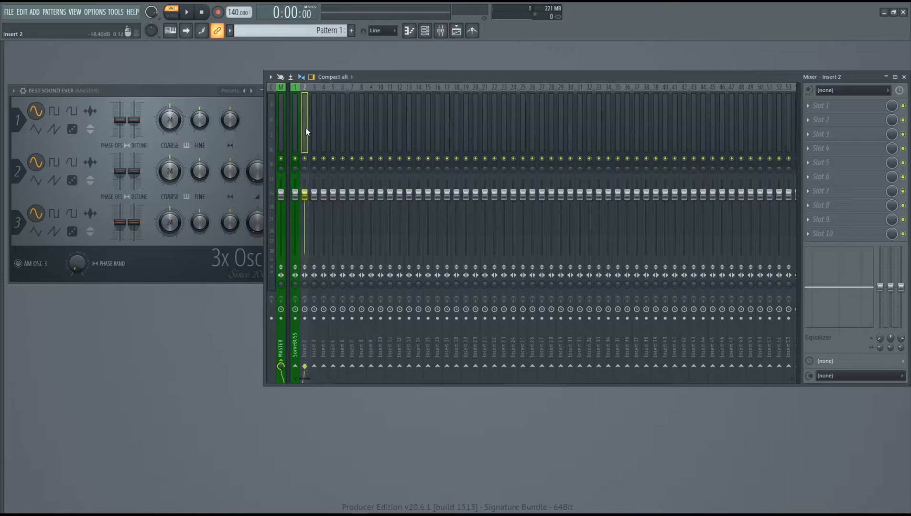
right_click(316, 127)
mouse_move(380, 183)
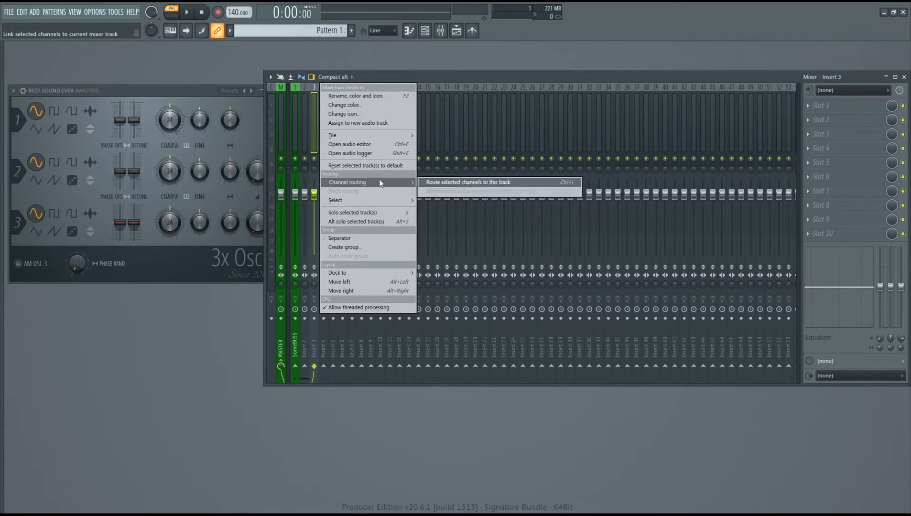
click(445, 184)
click(281, 365)
click(295, 366)
Step: Inspect the mixer routing of the Instrument, Effects and Kick busses, the four kick tracks and the SCKICK track
drag(380, 72, 356, 96)
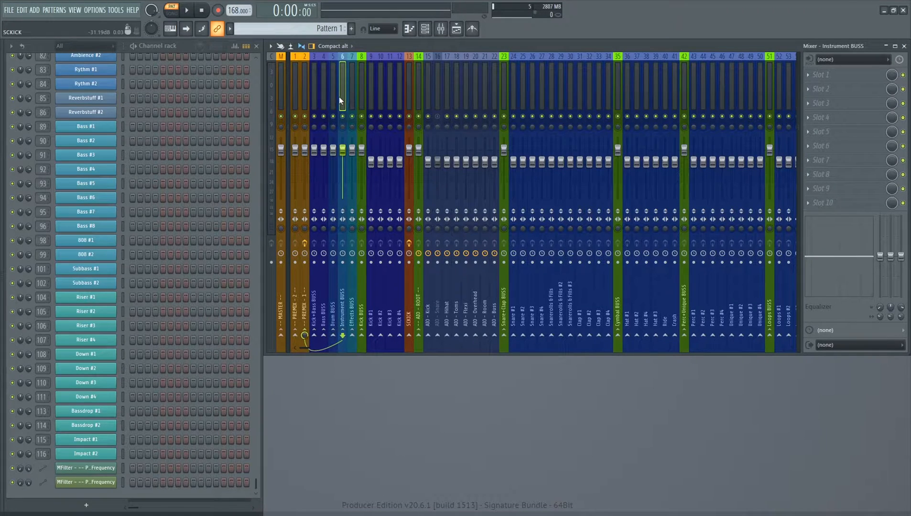
click(349, 97)
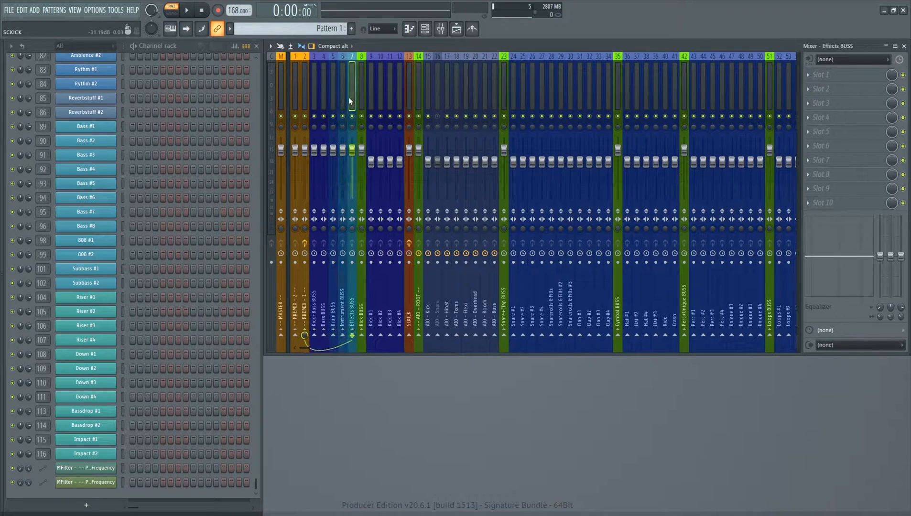
click(358, 97)
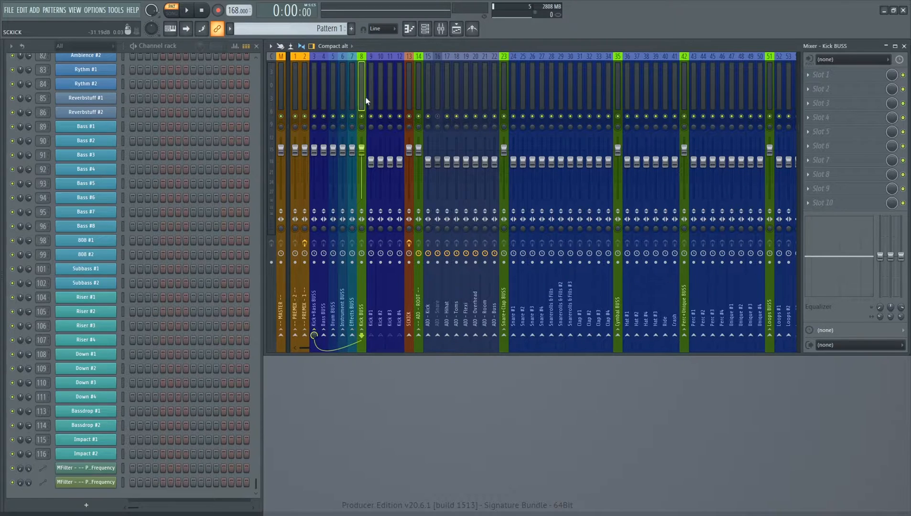
click(368, 97)
click(378, 98)
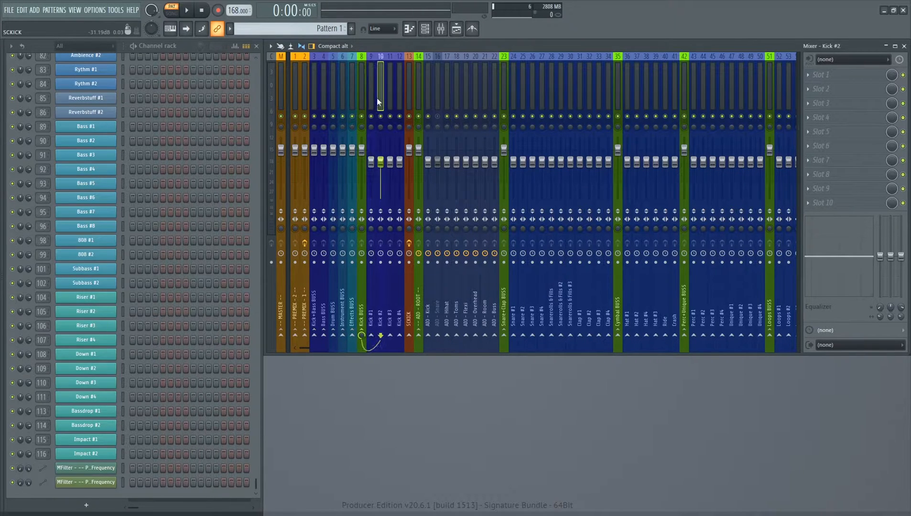
click(389, 98)
click(395, 98)
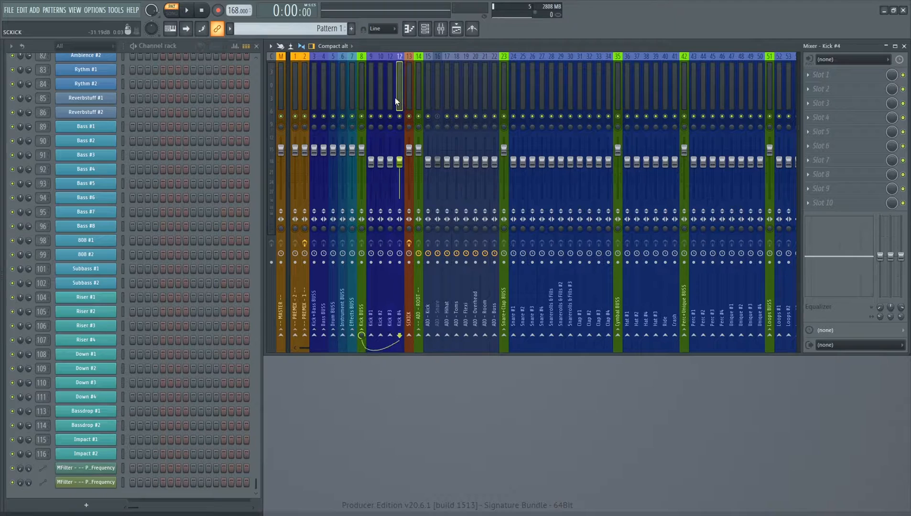
click(407, 98)
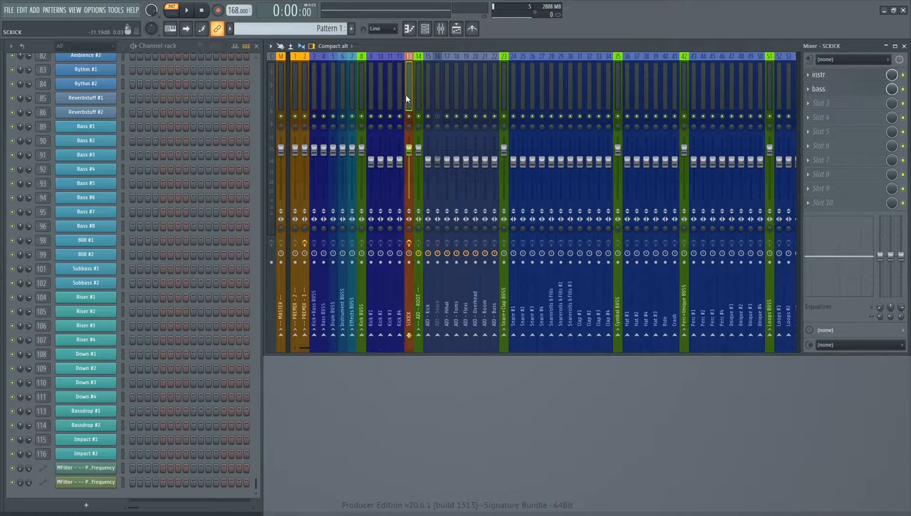
Step: Check the routing of the AIO - ROOT track and the AIO drum tracks that follow it
click(416, 95)
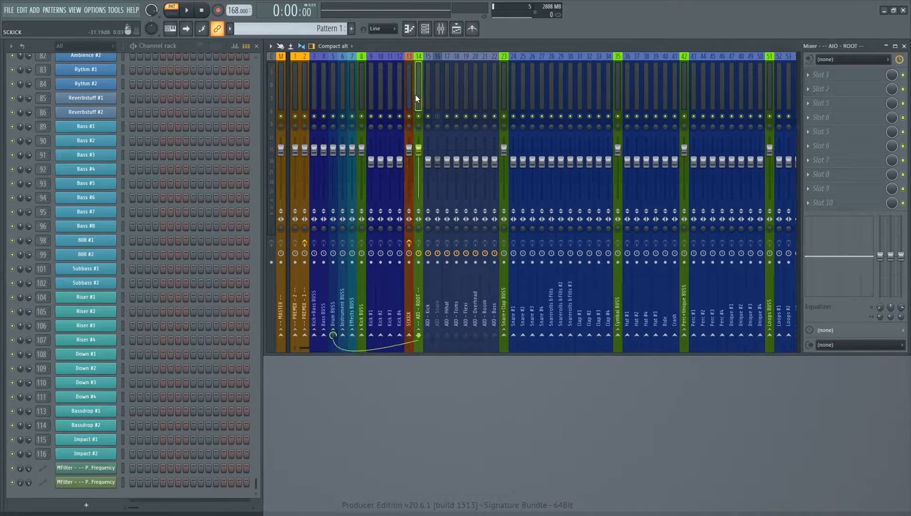
click(429, 100)
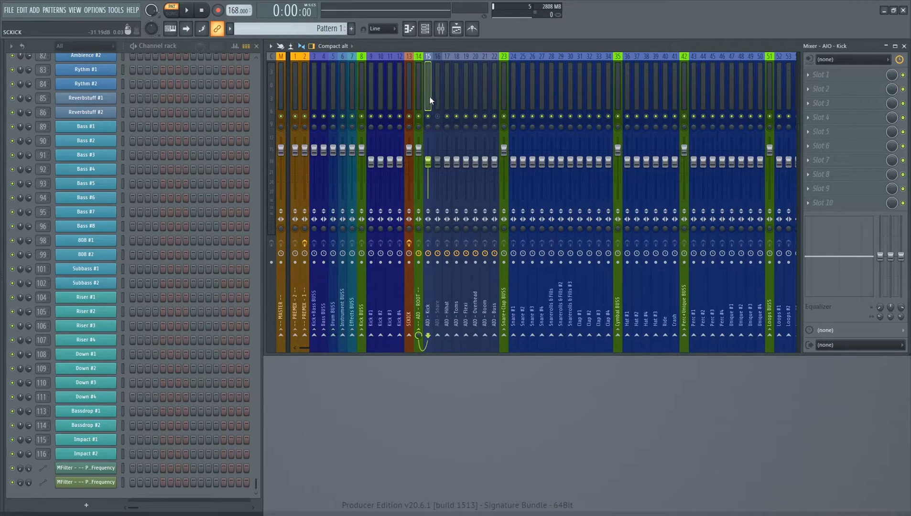
click(438, 97)
click(484, 96)
Step: Trace the routing of the Snare+Clap BUSS and its snare, Snarerolls & Fills and clap tracks through Clap #4
click(504, 94)
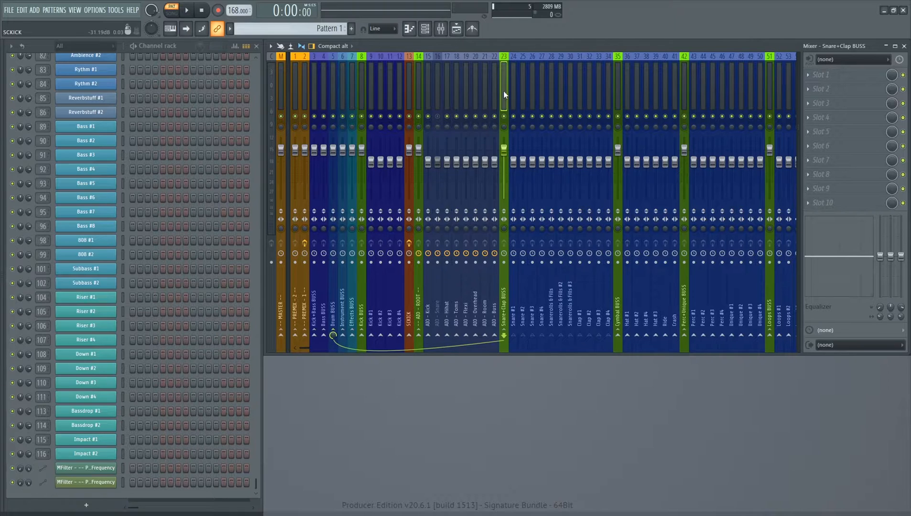
click(513, 91)
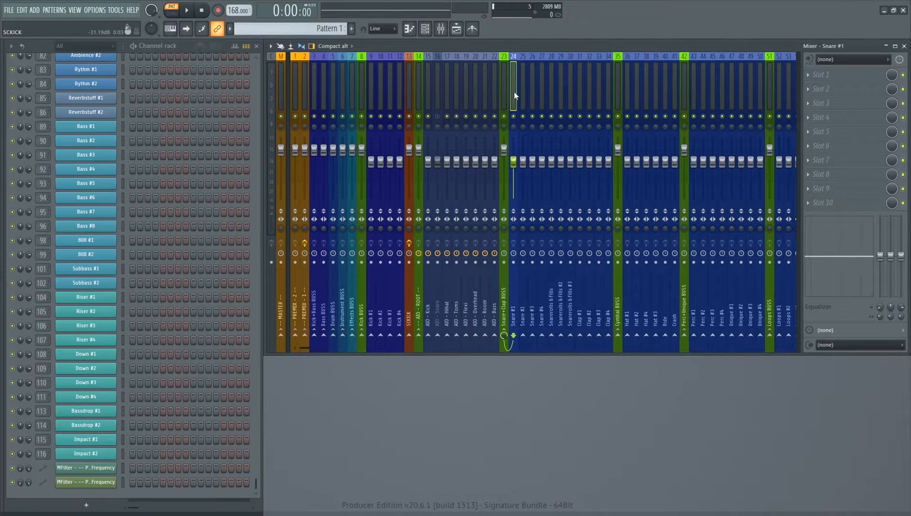
click(522, 92)
click(532, 92)
click(542, 91)
click(551, 90)
click(561, 89)
click(570, 89)
click(580, 87)
click(589, 87)
click(599, 83)
click(609, 81)
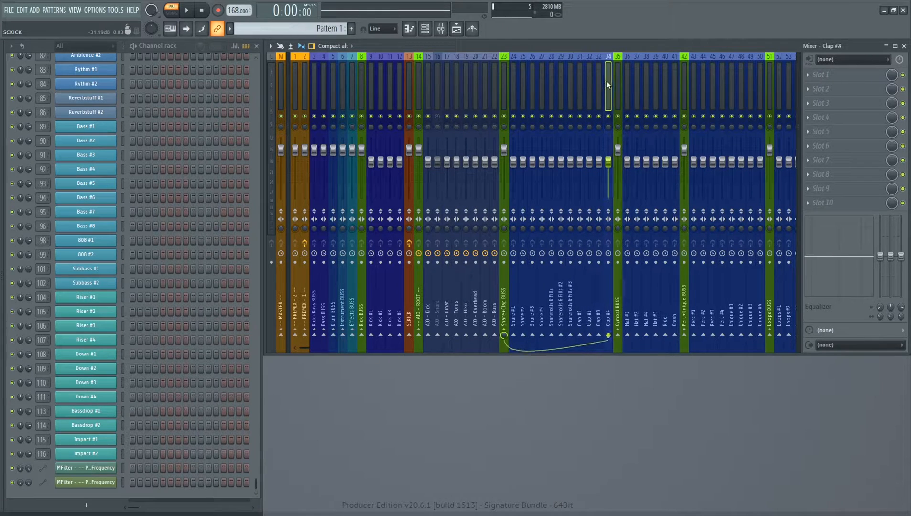
Step: Trace the routing of the Cymbal BUSS and its hat, ride and crash tracks
click(616, 84)
click(628, 82)
click(637, 81)
click(647, 80)
click(665, 79)
click(674, 78)
Step: Trace the routing of the Perc+Unique BUSS and its Perc and Unique tracks
click(683, 78)
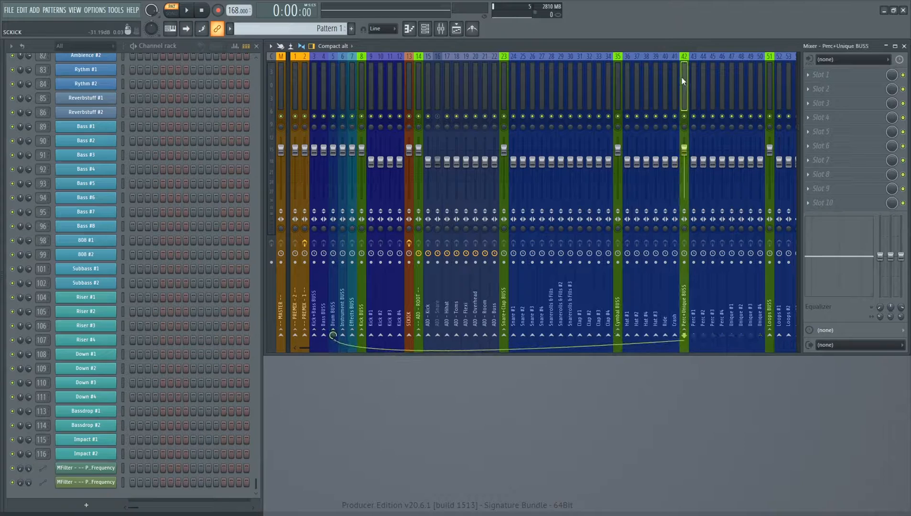
click(693, 78)
click(703, 77)
click(713, 76)
click(722, 75)
click(732, 74)
click(752, 73)
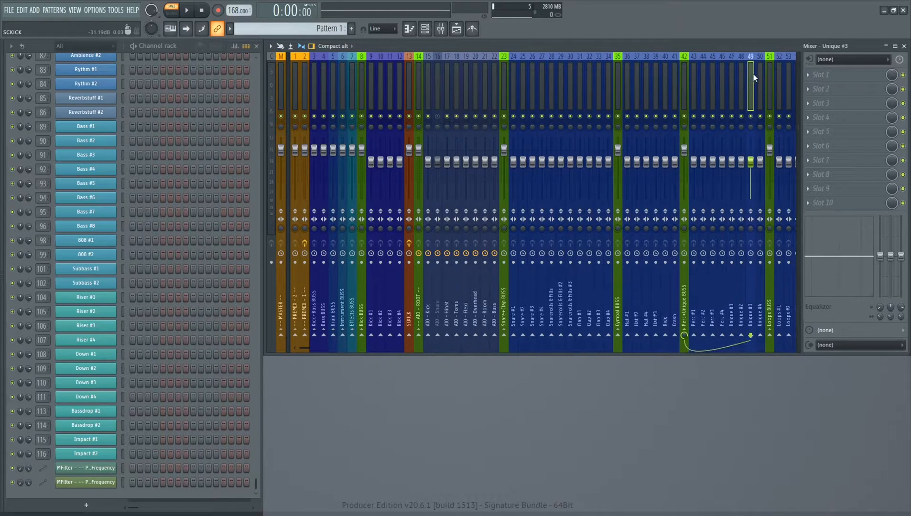
click(760, 72)
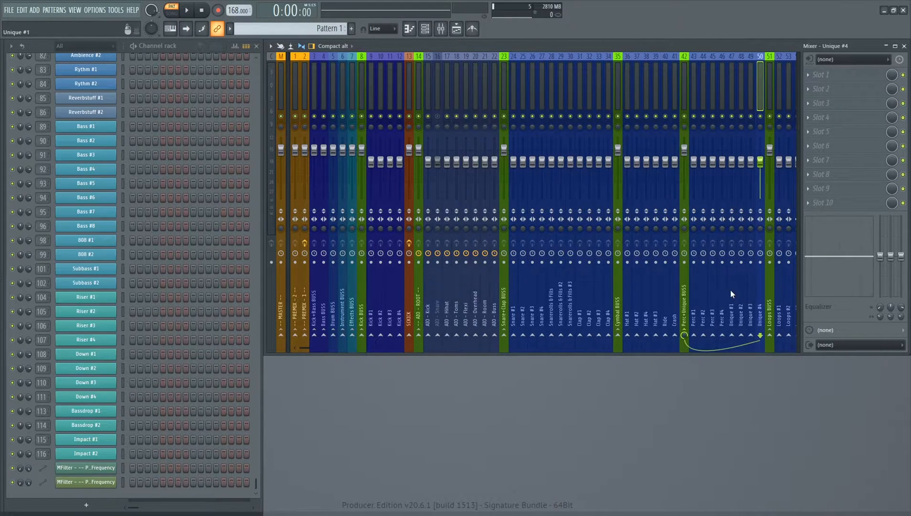
click(734, 91)
Step: Check the routing of Loops #1 through Loops #6 and of the INSTRUMENT - SC track
scroll(736, 92, right, 6)
scroll(717, 97, right, 5)
click(467, 96)
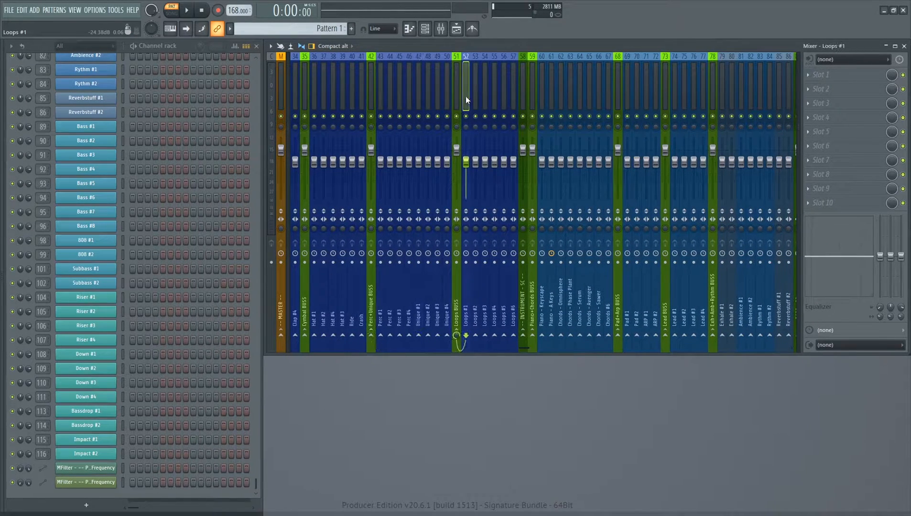
drag(465, 96, 516, 96)
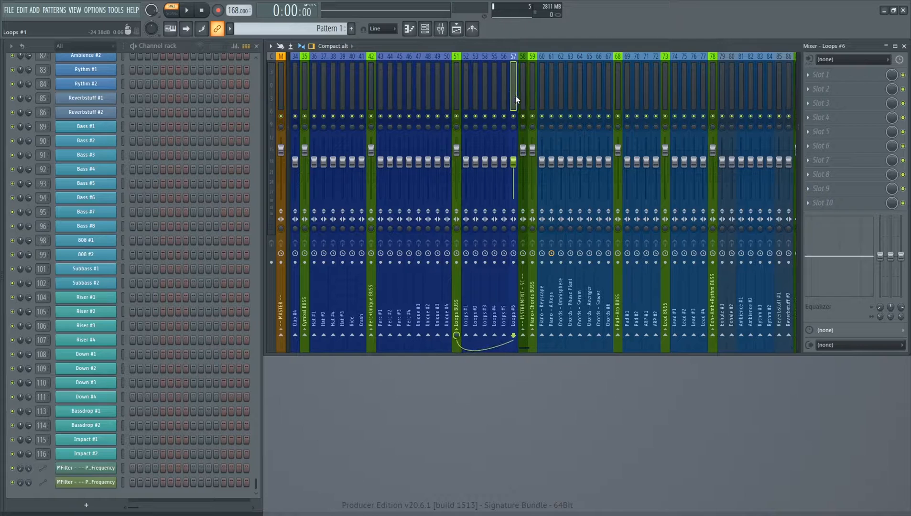
click(523, 95)
Step: Follow the INSTRUMENT - SC connection back to its bus and inspect the routing of the Bassdrop+Impact BUSS
scroll(410, 87, left, 9)
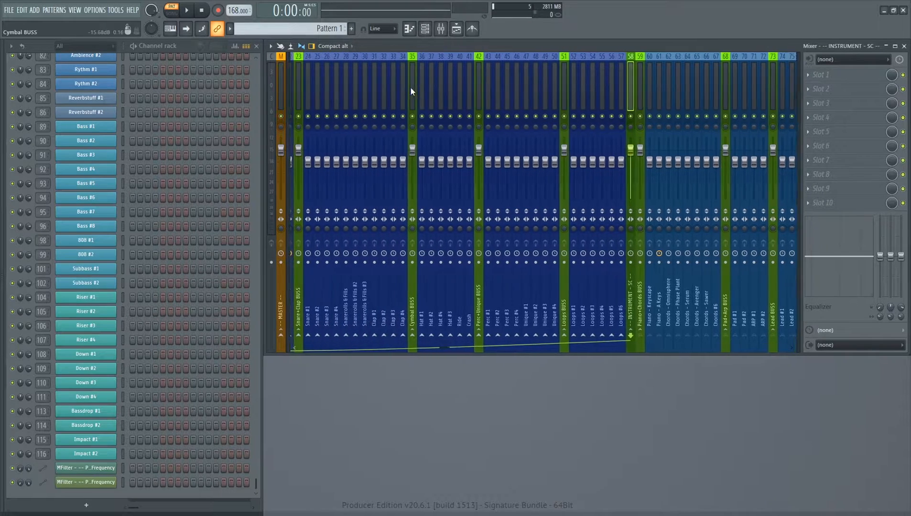
scroll(411, 88, left, 2)
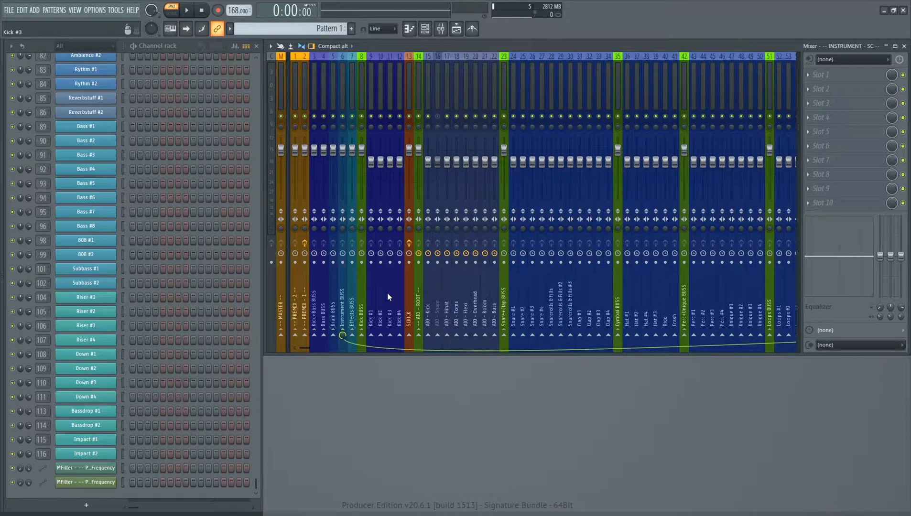
scroll(437, 102, right, 9)
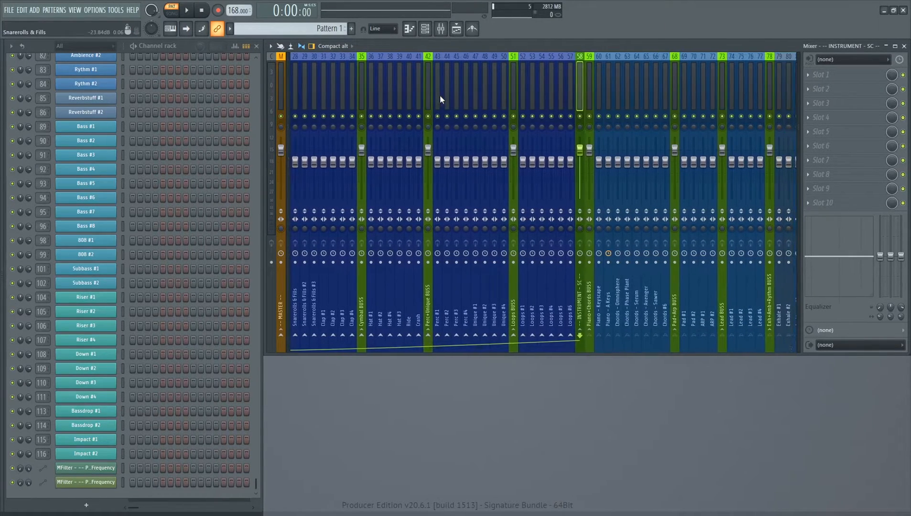
scroll(440, 96, right, 3)
click(560, 96)
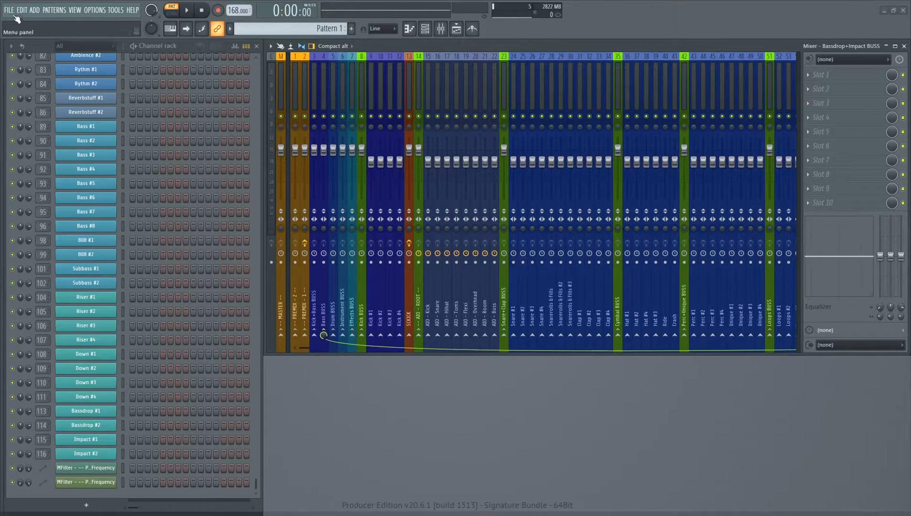
Step: Start a new project from the Minimal > Empty template, discarding changes to the current project
click(10, 12)
mouse_move(21, 33)
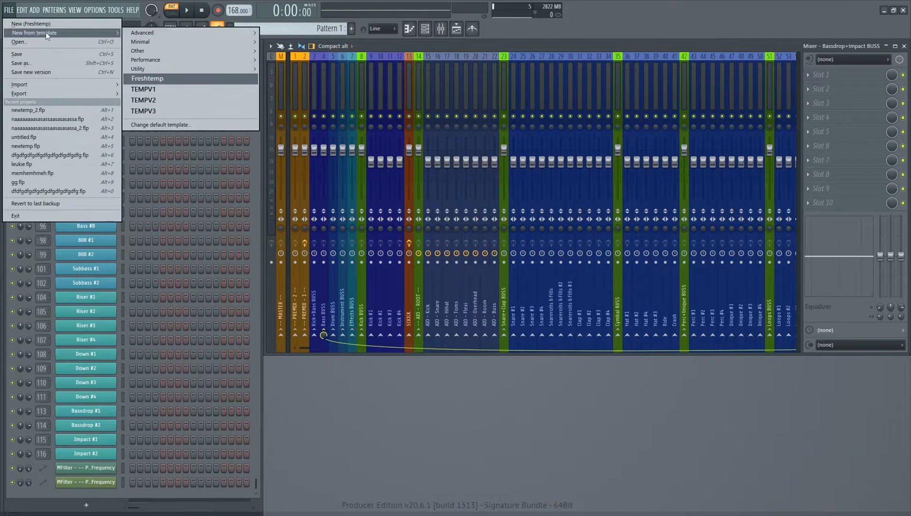
mouse_move(167, 45)
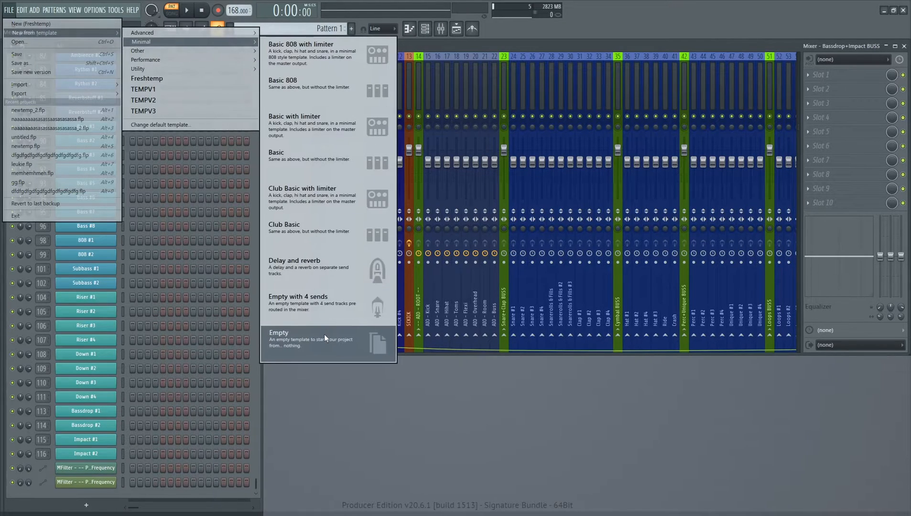
click(324, 337)
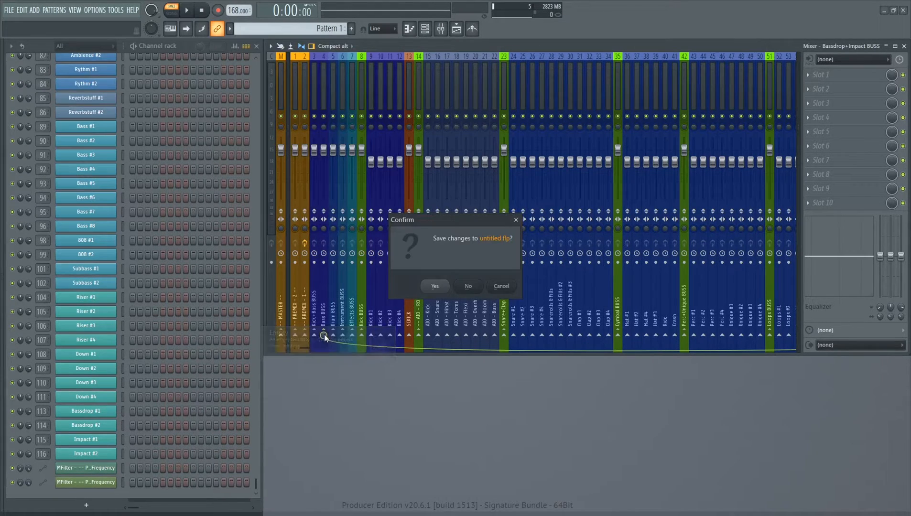
click(468, 286)
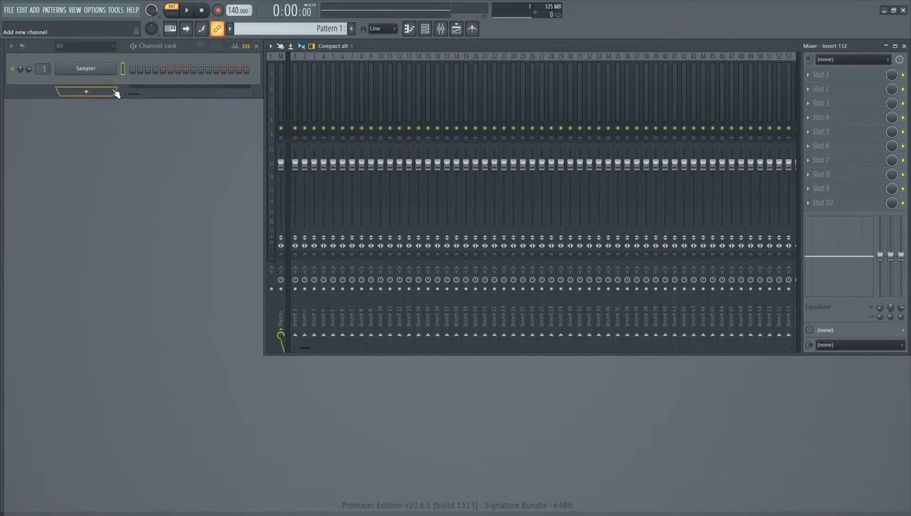
Step: Rename the Sampler channel in the Channel rack as Kick
right_click(95, 73)
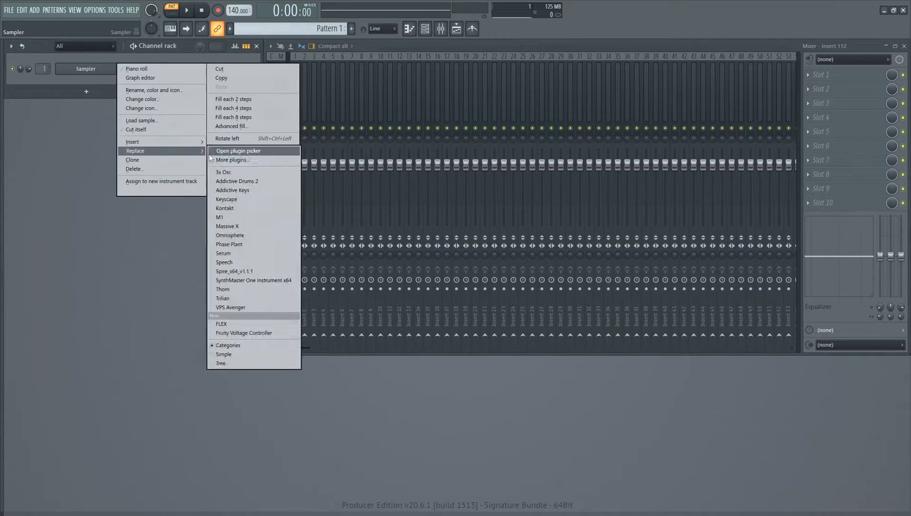
click(141, 91)
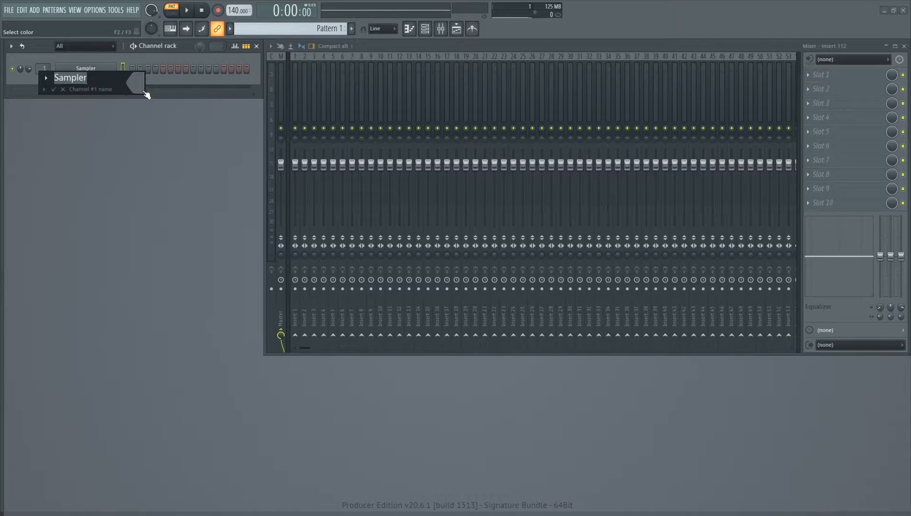
text(Kick)
key(Return)
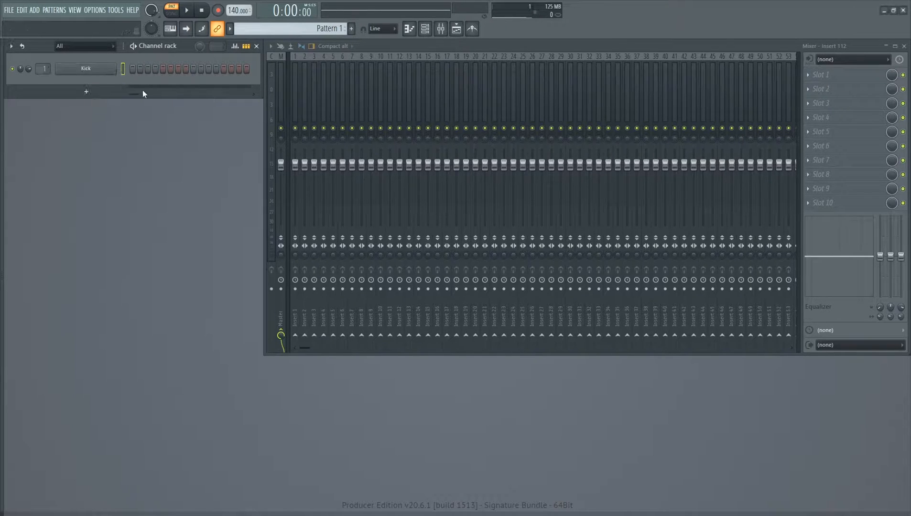
Step: Color the Kick channel blue-violet
right_click(96, 73)
click(135, 87)
click(125, 79)
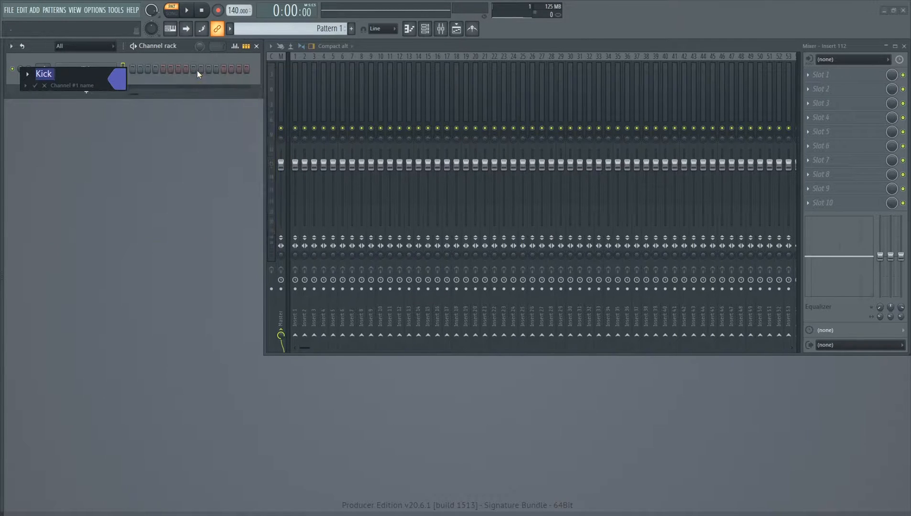
click(197, 70)
key(Return)
Step: Clone the Kick channel four times, each time from the newest copy, for five kick channels in total
right_click(104, 69)
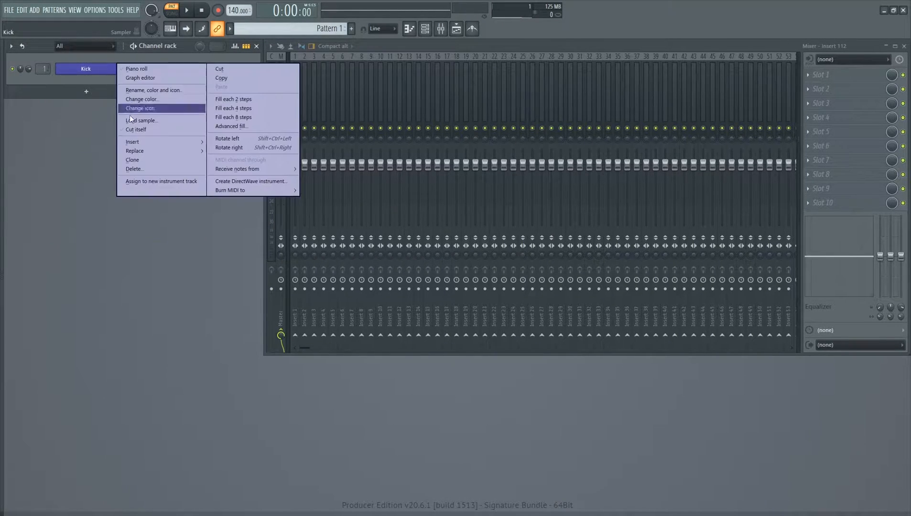
click(137, 162)
right_click(98, 87)
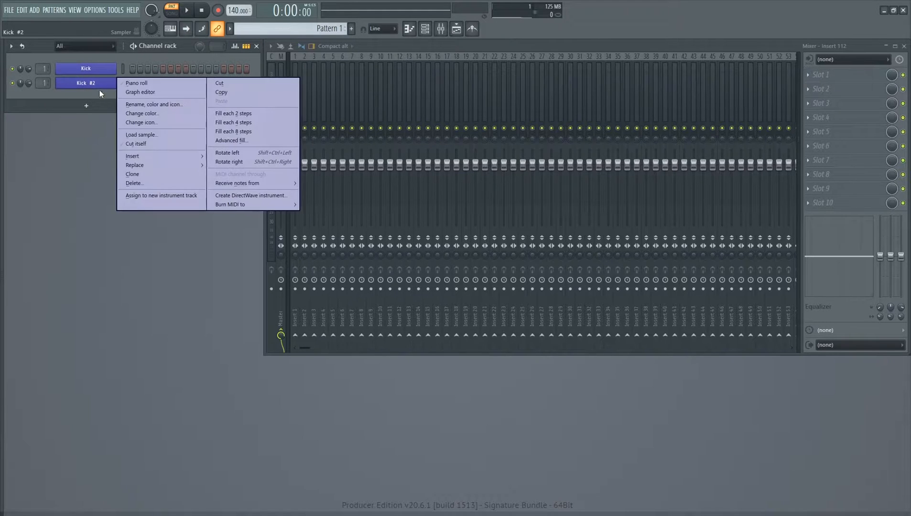
click(130, 173)
right_click(96, 97)
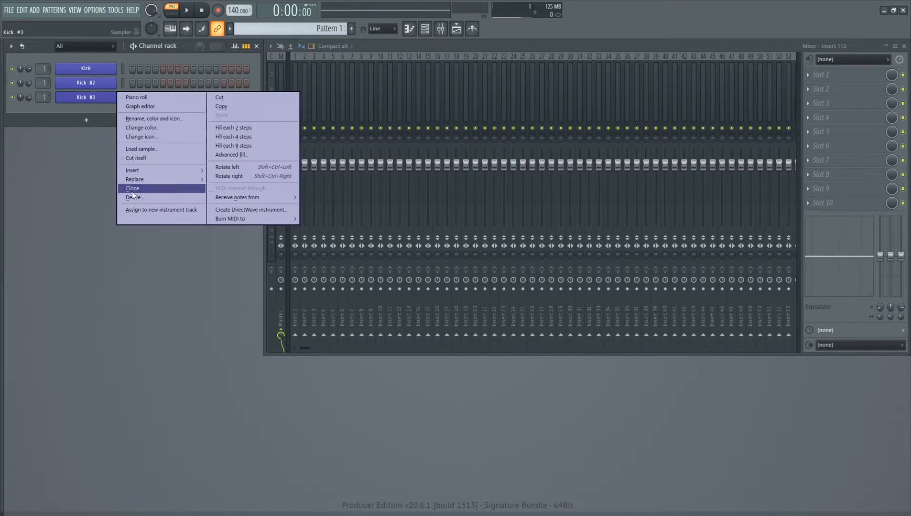
click(132, 188)
right_click(94, 111)
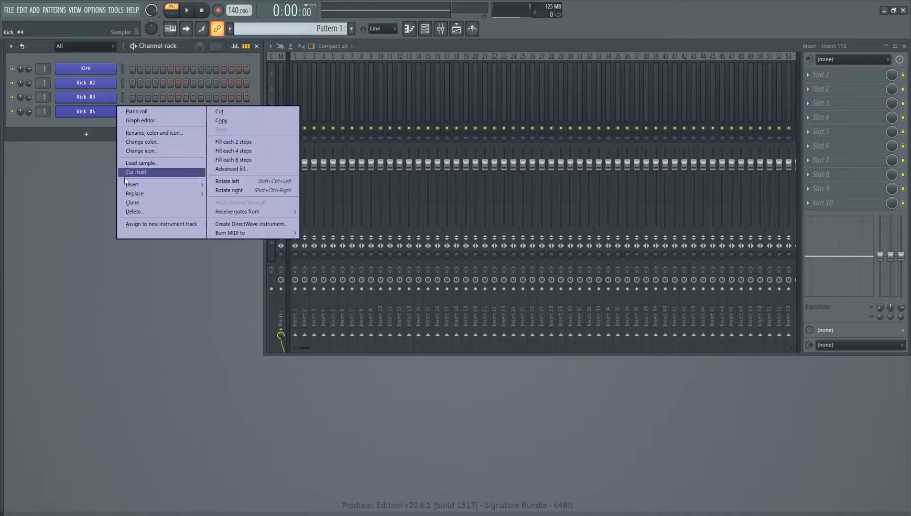
click(132, 202)
Step: Rename the fifth kick channel as SideChain Kick
right_click(102, 126)
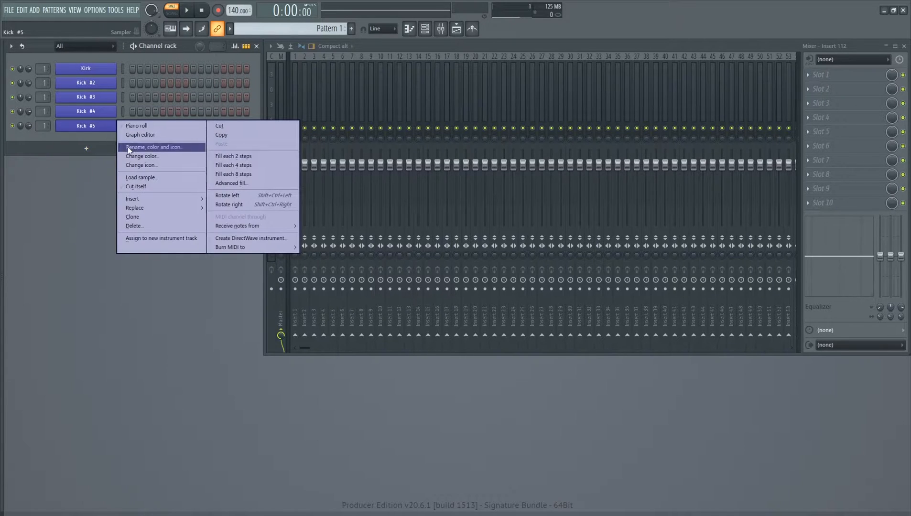
click(130, 147)
text(SC)
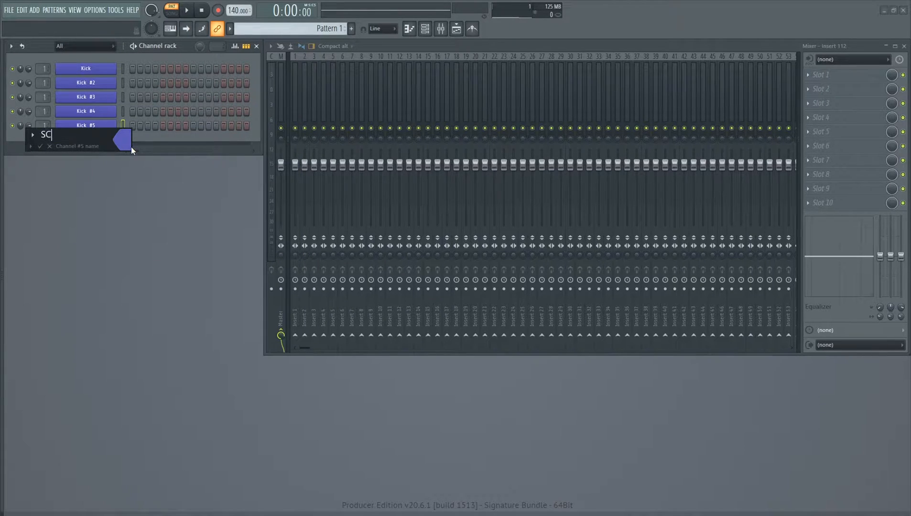
text( KICK)
key(BackSpace)
key(BackSpace)
key(BackSpace)
key(BackSpace)
key(BackSpace)
key(BackSpace)
key(BackSpace)
text(SID)
key(BackSpace)
key(BackSpace)
text(ideCh)
key(BackSpace)
text(hain Kick)
key(Return)
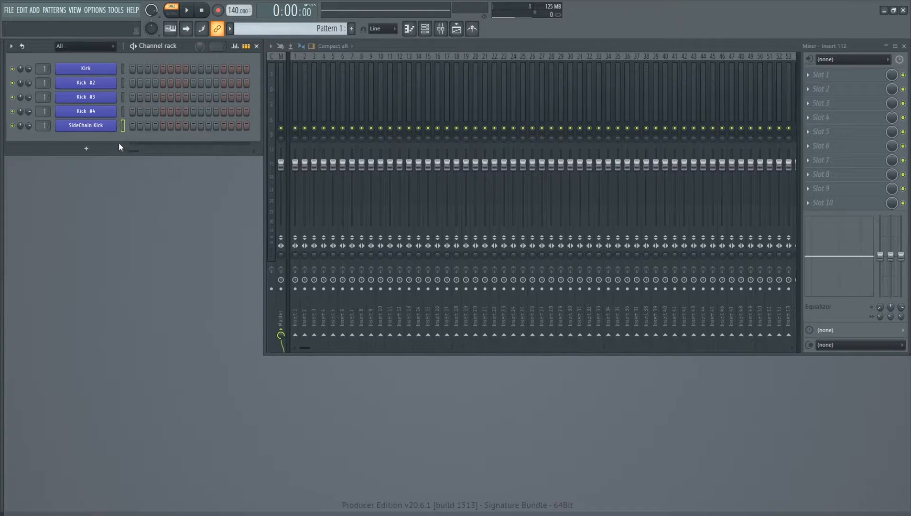
Step: Clone the SideChain Kick channel, rename the copy as Snare and color it a lighter blue
right_click(112, 126)
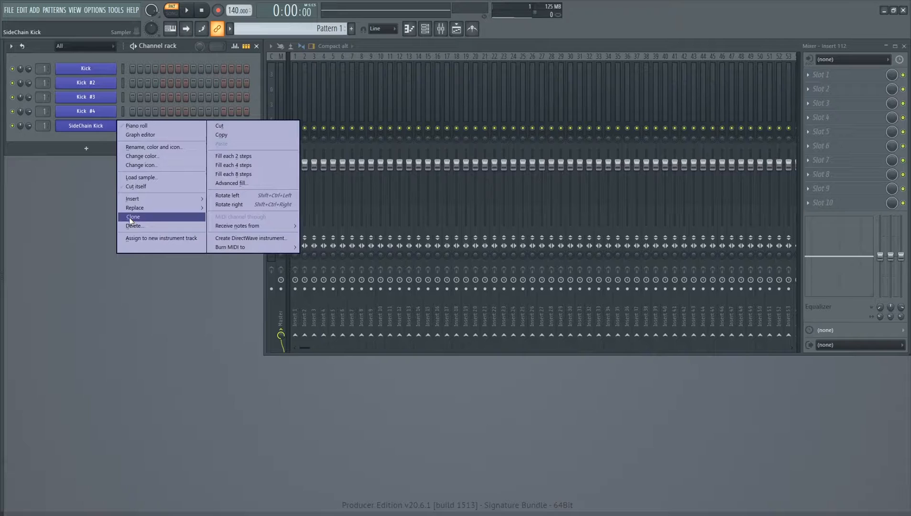
click(130, 219)
right_click(113, 139)
click(127, 160)
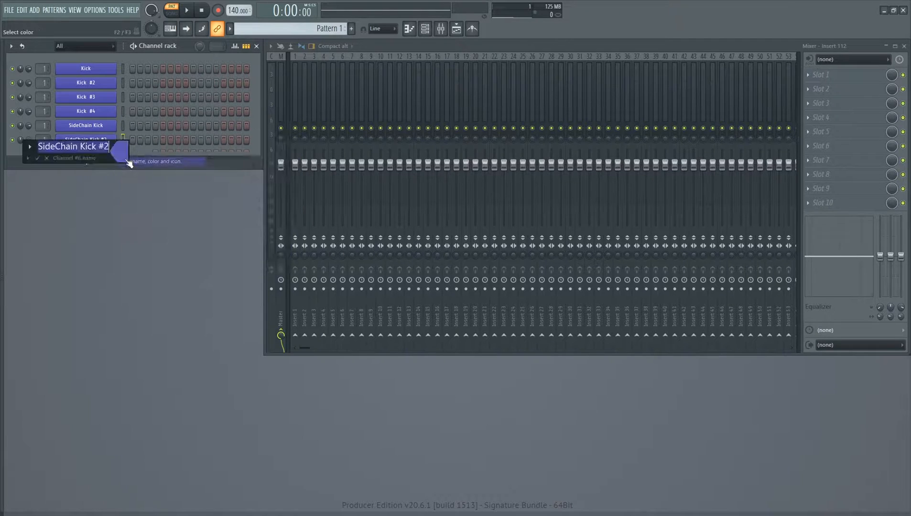
text(Snare)
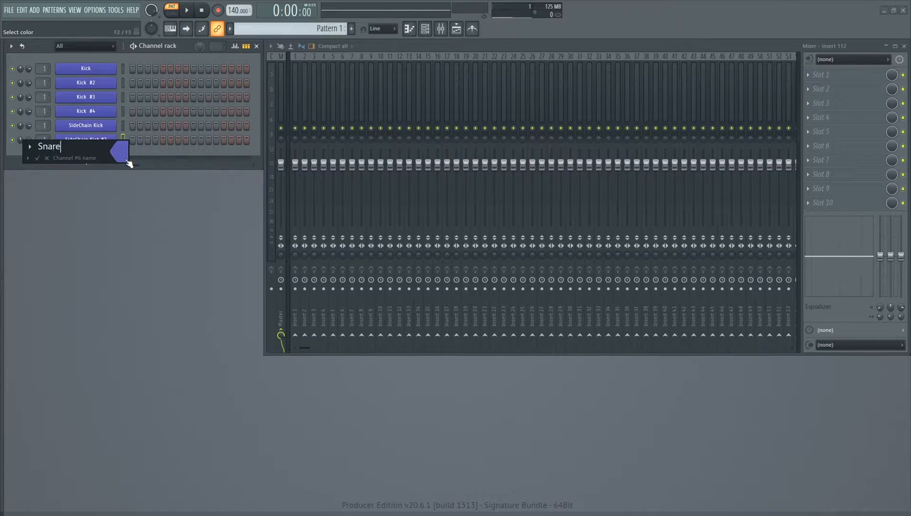
click(125, 159)
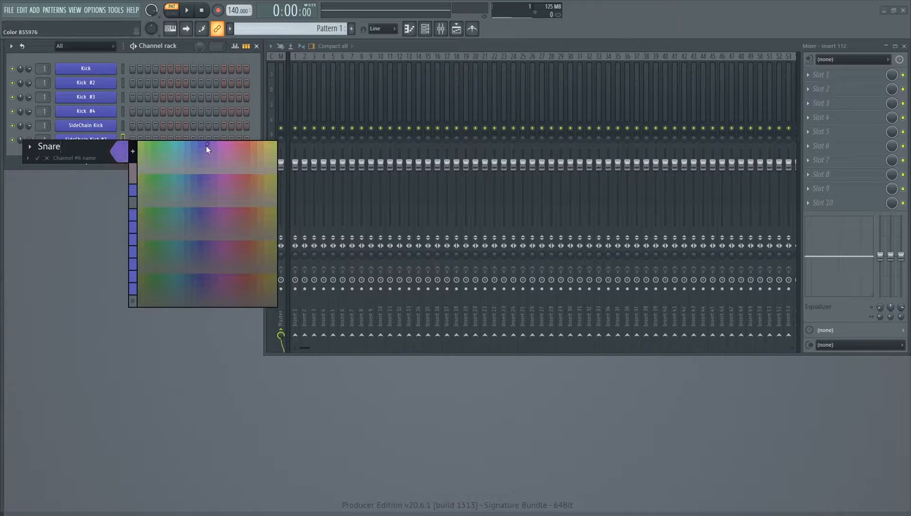
key(Return)
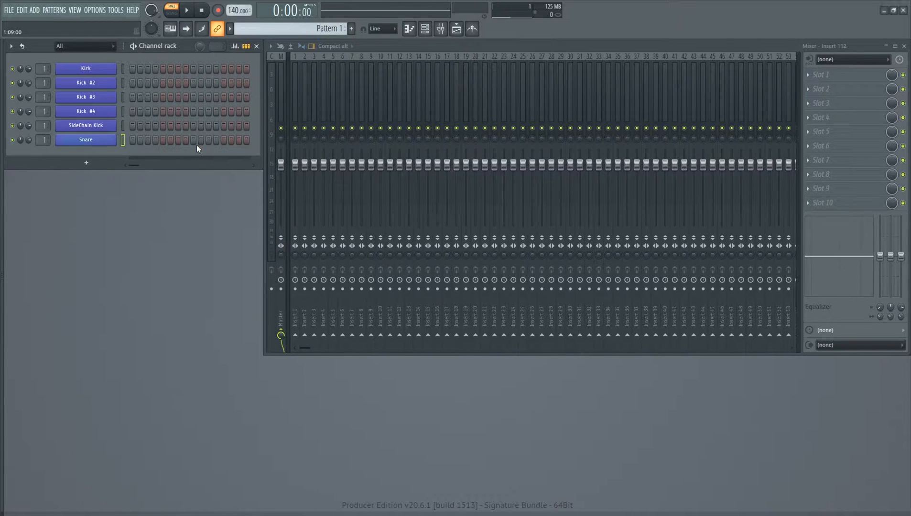
Step: Clone the Snare channel three times, each time from the newest copy, for four snare channels in total
right_click(113, 141)
click(130, 230)
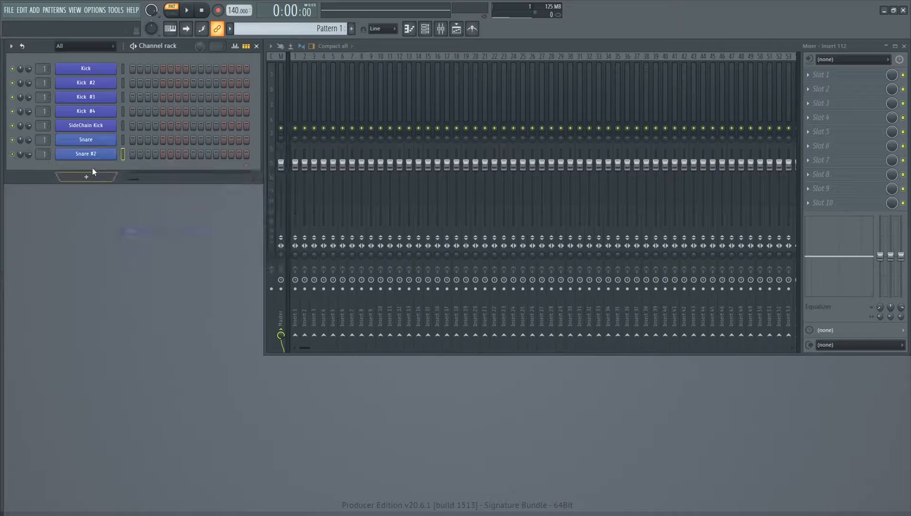
right_click(110, 154)
click(134, 245)
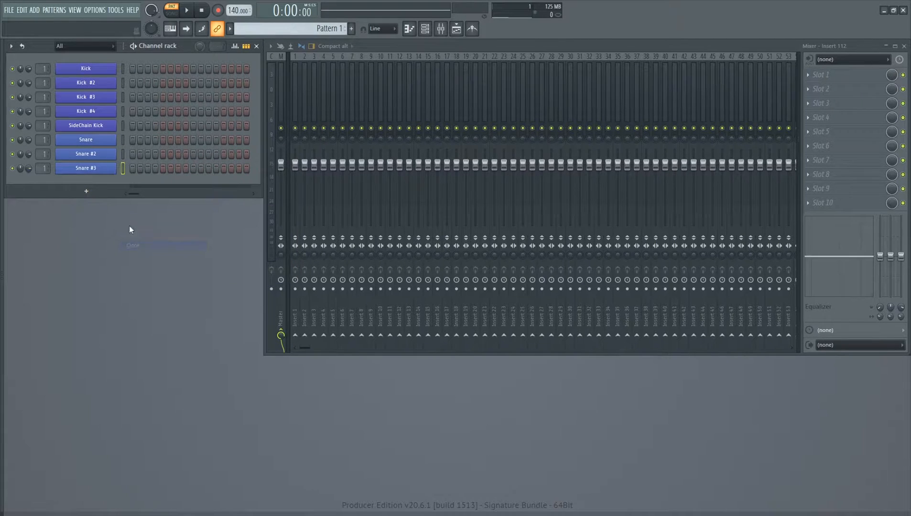
right_click(111, 169)
click(132, 260)
Step: Clone the last snare channel, rename the copy as SnareRolls & Fills and clone that channel once
right_click(103, 184)
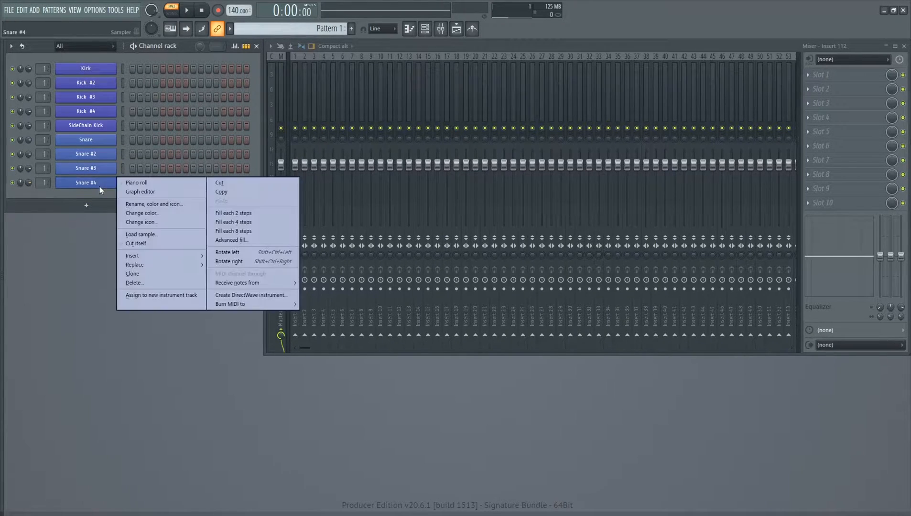
click(144, 275)
text(SnareRolls & Fills)
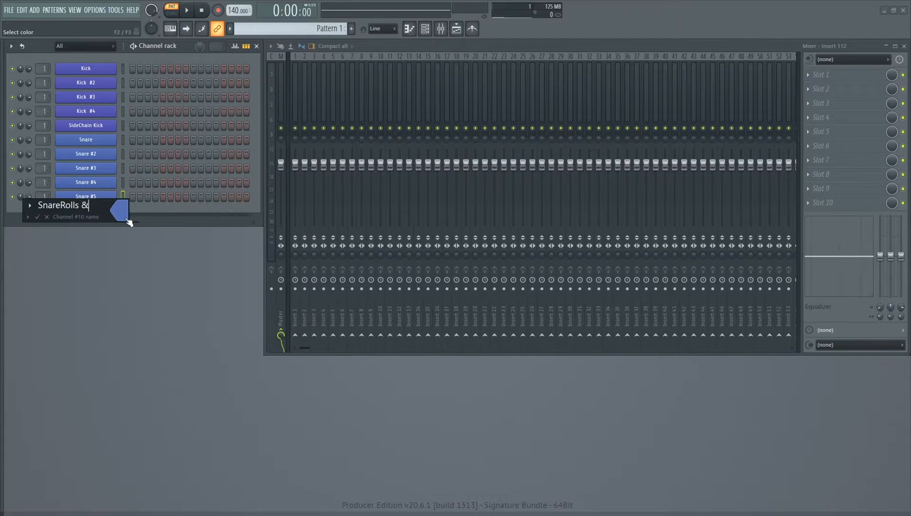
key(Return)
right_click(99, 197)
click(135, 287)
Step: Clone the second SnareRolls & Fills channel and rename the copy as Clap
right_click(102, 212)
click(131, 301)
right_click(104, 226)
click(127, 247)
key(BackSpace)
text(Claps)
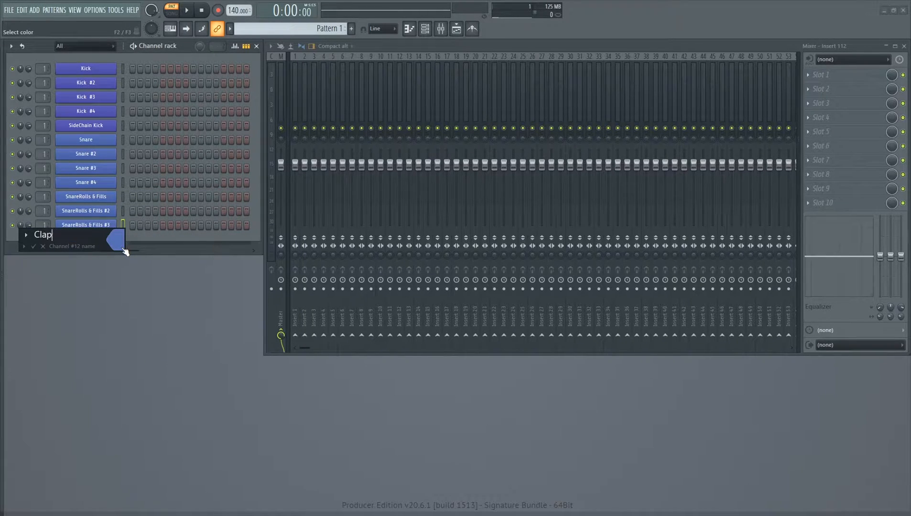
key(Return)
Step: Clone the Clap channel three times, each time from the newest copy, for four clap channels in total
right_click(110, 225)
click(132, 316)
right_click(110, 239)
click(132, 330)
right_click(110, 253)
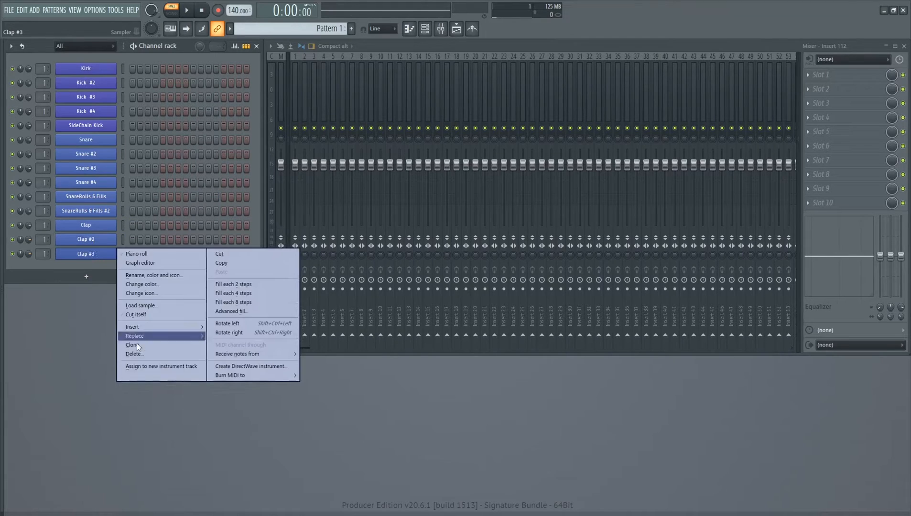
click(133, 344)
Step: Clone the last clap channel and rename the copy as Hihat
right_click(99, 270)
click(132, 359)
right_click(97, 283)
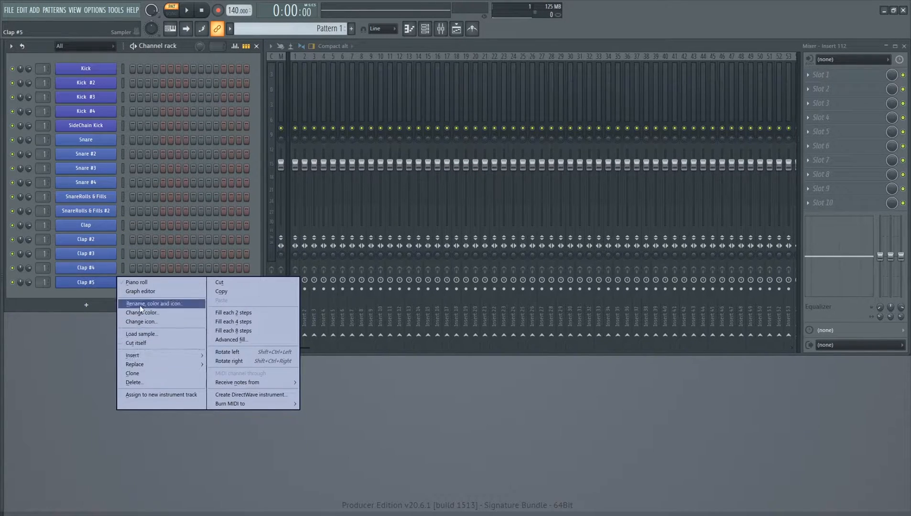
click(141, 304)
text(Hihat)
key(Return)
Step: Clone the Hihat channel three times, each time from the newest copy, for four hihat channels in total
right_click(115, 279)
click(138, 374)
right_click(114, 296)
click(139, 389)
right_click(115, 310)
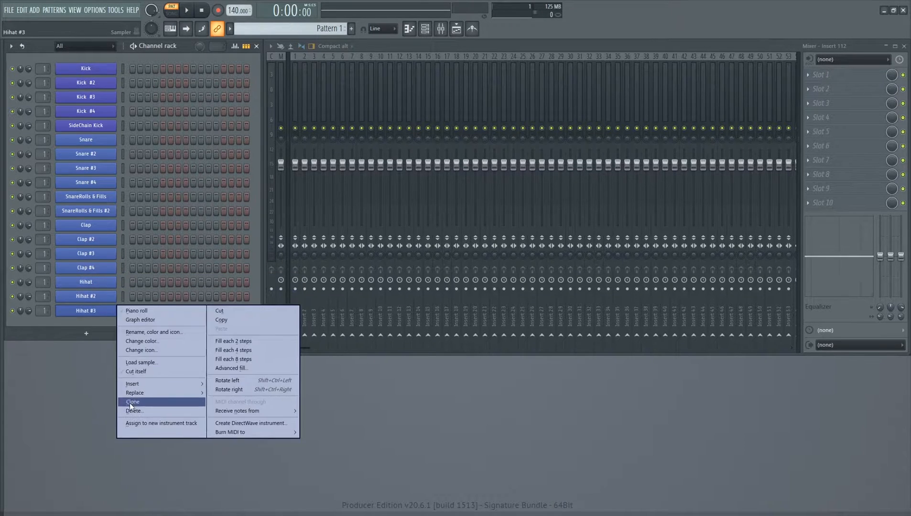
click(138, 404)
Step: Clone the last hihat channel and rename the copy as Ride
right_click(115, 325)
click(138, 418)
right_click(98, 340)
click(133, 364)
text(Ride)
key(Return)
Step: Clone the Ride channel and rename the copy as Crash
right_click(115, 338)
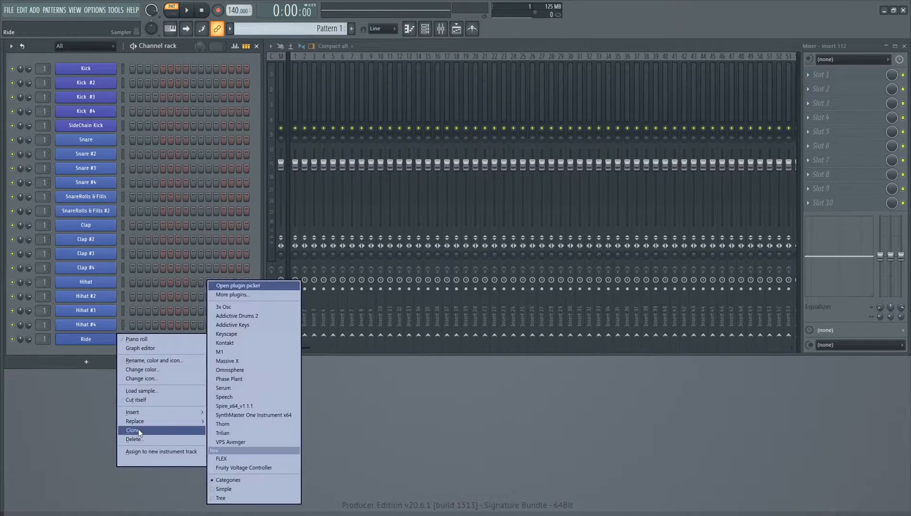
click(139, 429)
right_click(95, 355)
click(131, 376)
text(Crash)
key(Return)
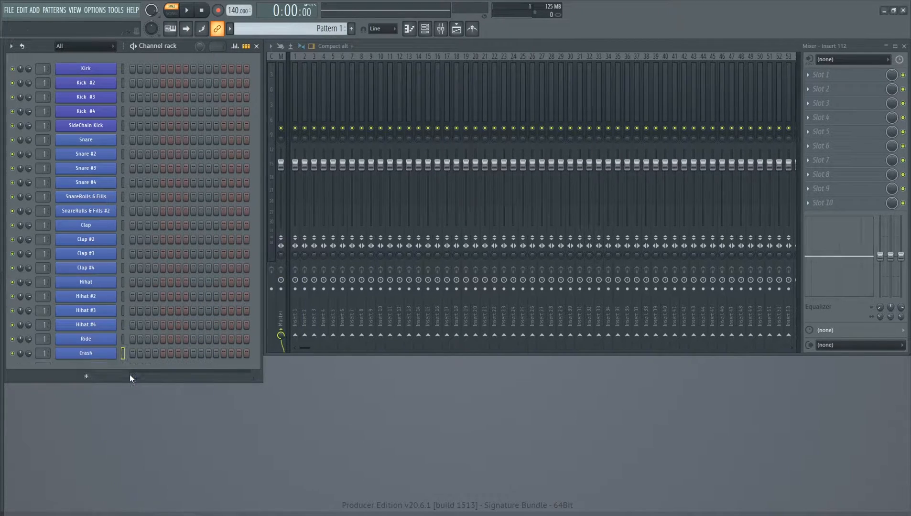
Step: Clone the Crash channel and recolor the copy light blue
right_click(116, 356)
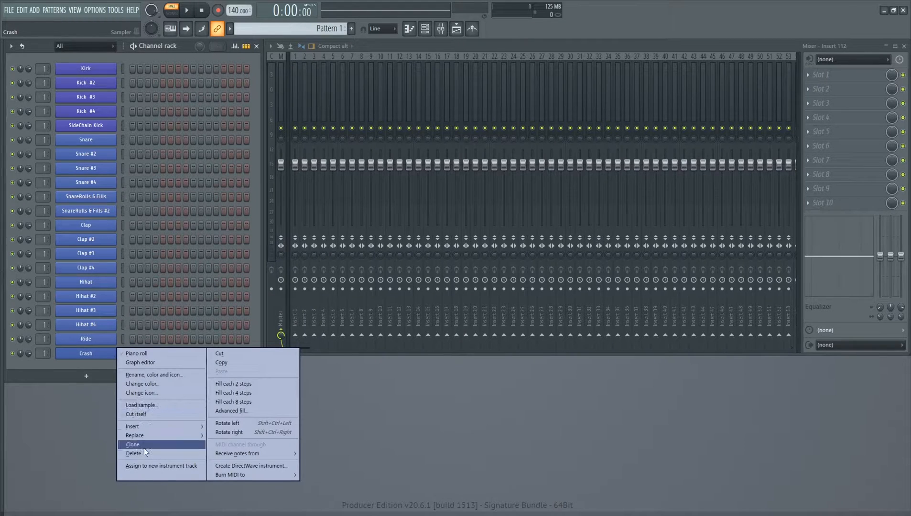
click(144, 448)
right_click(115, 362)
click(132, 385)
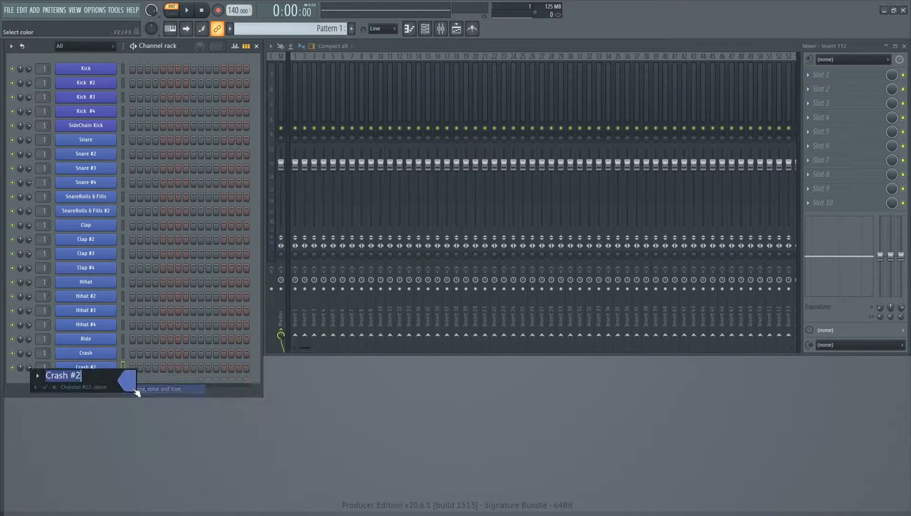
click(125, 382)
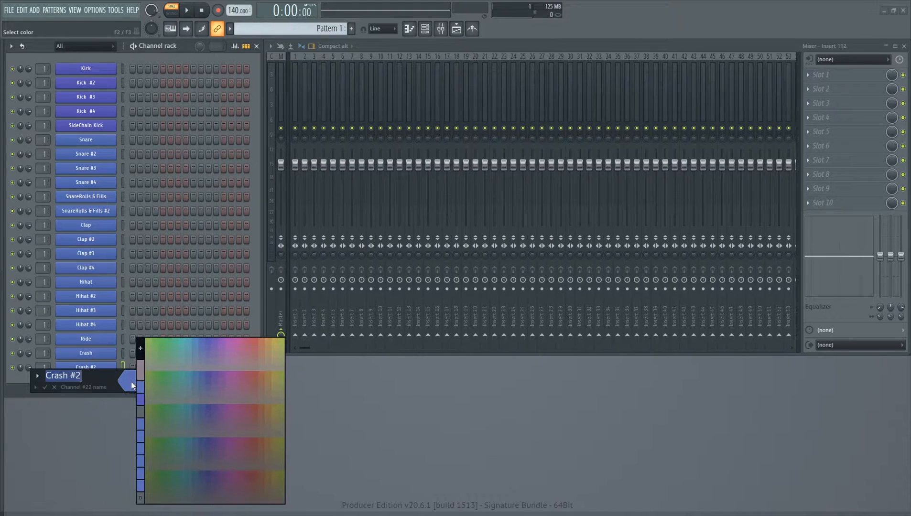
click(195, 344)
key(Return)
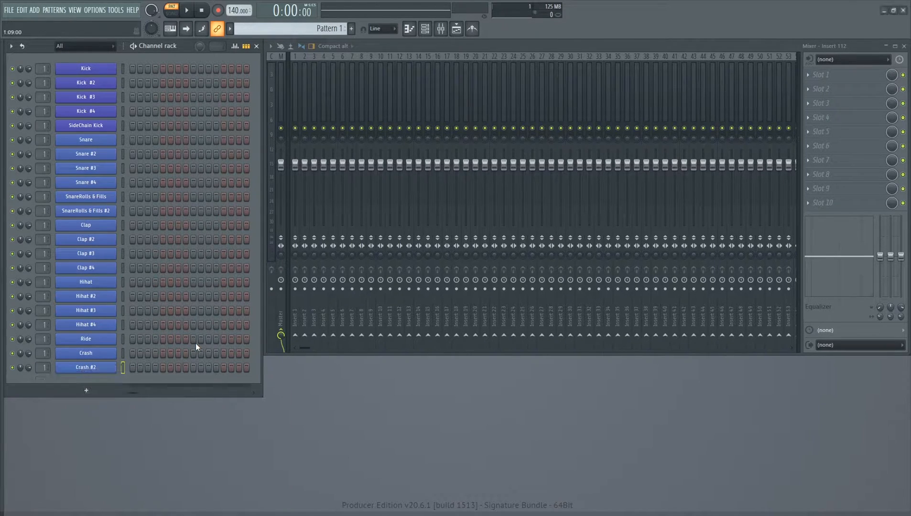
right_click(115, 371)
click(142, 398)
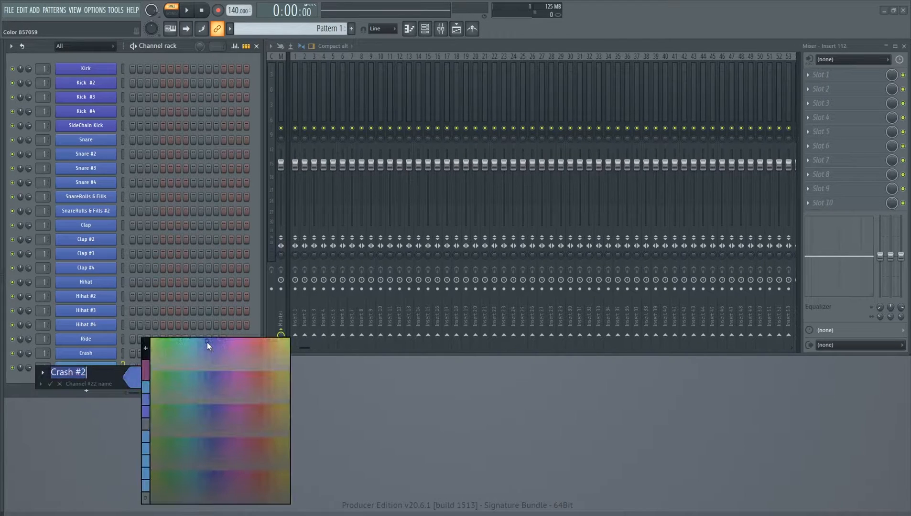
click(198, 343)
key(Return)
Step: Rename the light blue copy of the Crash channel as Chords
right_click(115, 366)
click(132, 386)
text(Chords)
key(Return)
Step: Clone the Chords channel five times, each time from the newest copy, for six chords channels in total
right_click(107, 369)
click(137, 456)
right_click(106, 383)
click(134, 467)
right_click(105, 396)
click(133, 467)
right_click(100, 412)
click(136, 466)
right_click(106, 425)
click(135, 466)
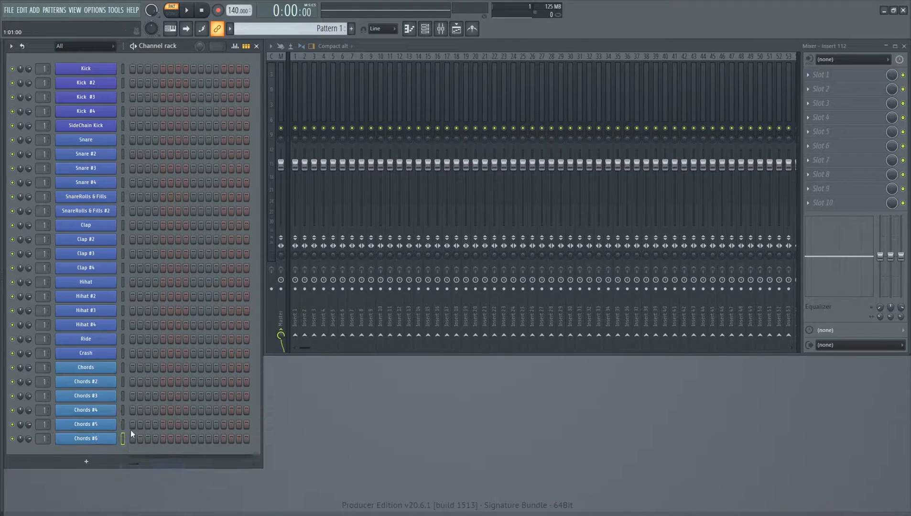
Step: Clone the last Chords channel, rename the copy as Pads, and clone the Pads channel once
right_click(101, 439)
click(137, 465)
right_click(111, 453)
click(144, 398)
text(Pads)
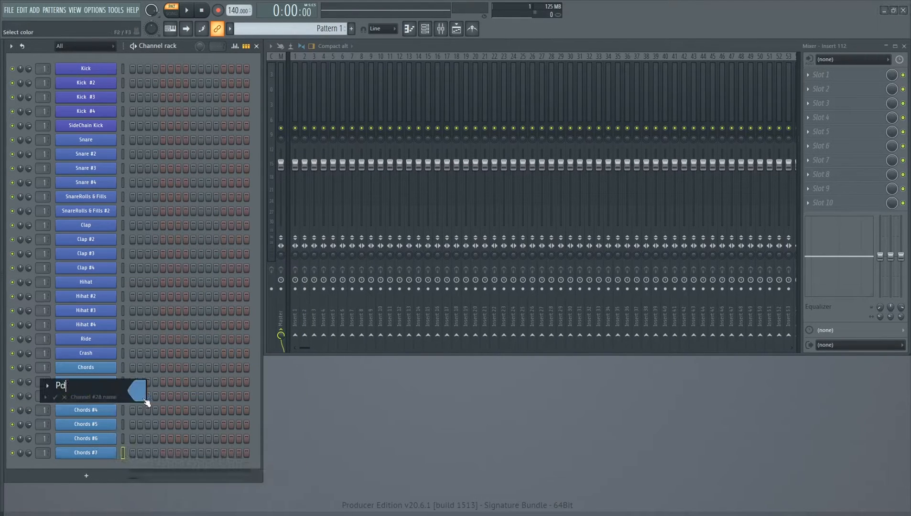
key(Return)
right_click(90, 453)
click(135, 468)
Step: Clone the last Pads channel, rename the copy as Arpeggios, and clone the Arpeggios channel once
right_click(91, 467)
click(133, 468)
right_click(103, 482)
click(139, 398)
text(Arpeggios)
key(Return)
right_click(110, 482)
click(134, 468)
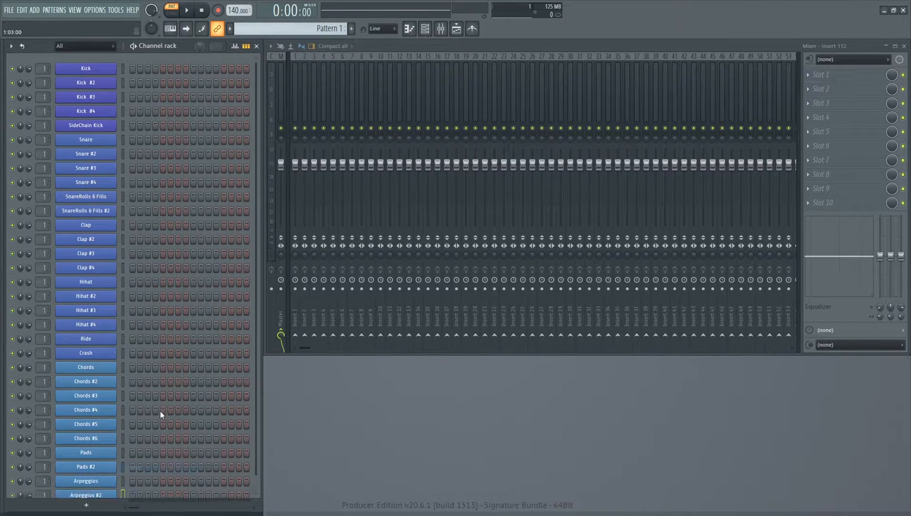
Step: Clone the last Arpeggios channel and rename the copy as Leads
right_click(110, 482)
click(134, 468)
right_click(110, 482)
click(139, 403)
text(Leads)
key(Return)
Step: Clone the Leads channel repeatedly, each time from the newest copy, for five leads channels in total
right_click(111, 482)
click(139, 468)
right_click(111, 482)
click(134, 468)
right_click(111, 482)
click(133, 468)
right_click(102, 482)
click(134, 468)
Step: Rename a copy of the last Leads channel as Ambience and clone the Ambience channel once
right_click(94, 476)
click(154, 398)
text(Ambience)
key(Return)
right_click(84, 478)
click(132, 468)
Step: Clone the last Ambience channel, rename the copy as RythmStuff, and clone the RythmStuff channel once
right_click(111, 481)
click(139, 466)
right_click(111, 482)
click(153, 400)
text(Rythms)
key(Return)
right_click(112, 481)
click(138, 467)
Step: Rename the fifth Leads channel as VocalChops and clone it once
scroll(139, 455, up, 5)
scroll(134, 457, down, 4)
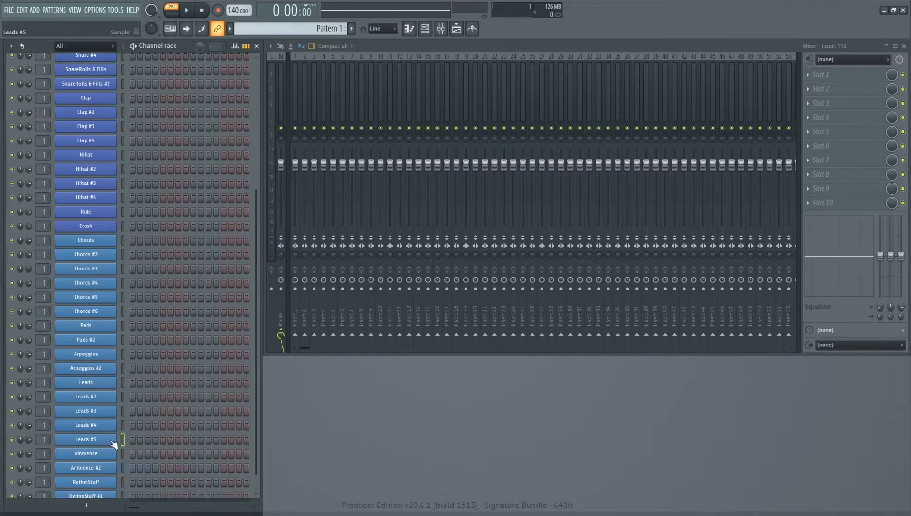
right_click(103, 439)
click(163, 401)
text(VocalChops)
key(Return)
right_click(103, 439)
click(140, 456)
Step: Clone the last RythmStuff channel, rename the copy as Bass, and color it purple
scroll(140, 456, up, 5)
scroll(140, 456, down, 5)
right_click(114, 482)
click(135, 468)
right_click(104, 483)
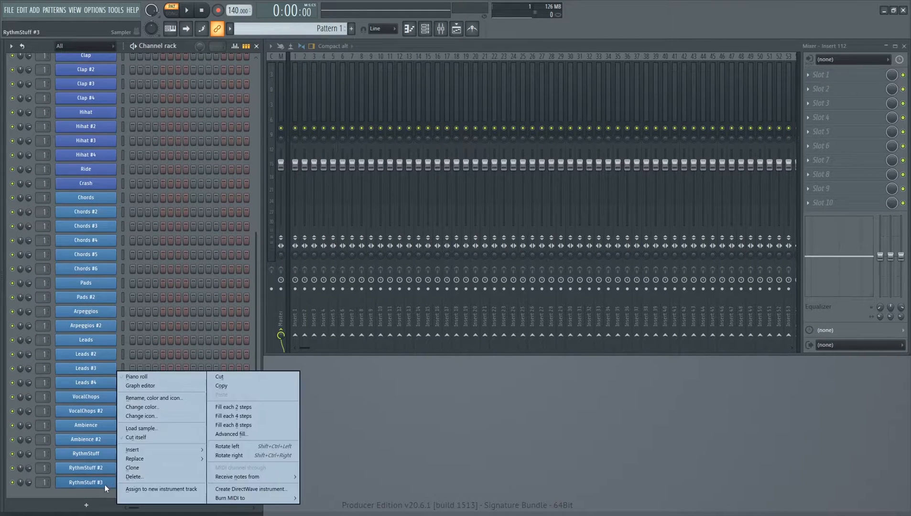
click(152, 401)
text(Bass)
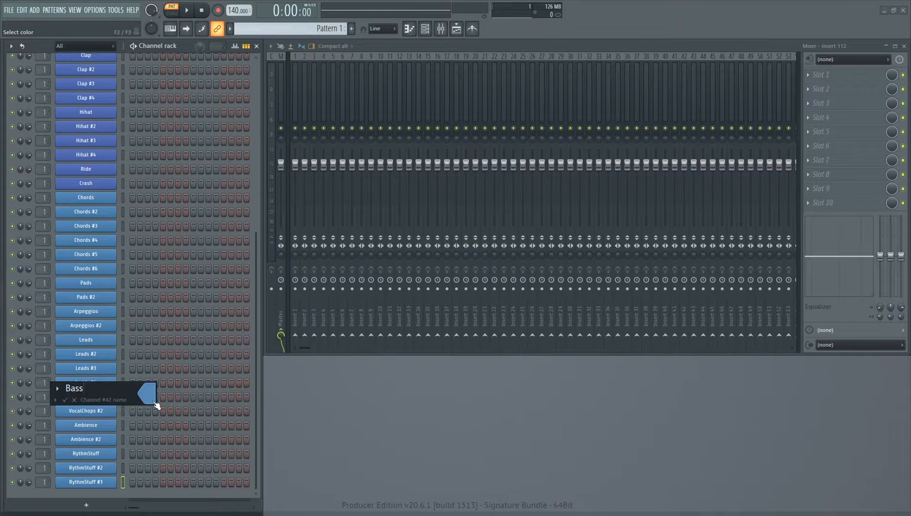
click(154, 402)
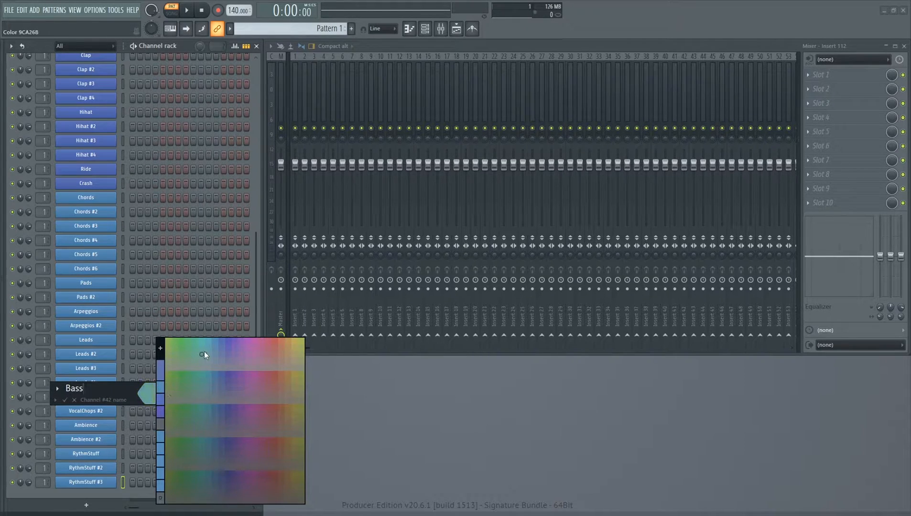
click(228, 343)
key(Return)
Step: Clone the Bass channel seven times, each time from the newest copy, for eight bass channels in total
scroll(79, 91, up, 5)
scroll(171, 189, down, 5)
right_click(98, 481)
click(149, 466)
right_click(101, 481)
click(149, 467)
right_click(92, 479)
click(138, 468)
right_click(97, 481)
click(136, 468)
right_click(98, 481)
click(139, 467)
right_click(97, 481)
click(136, 468)
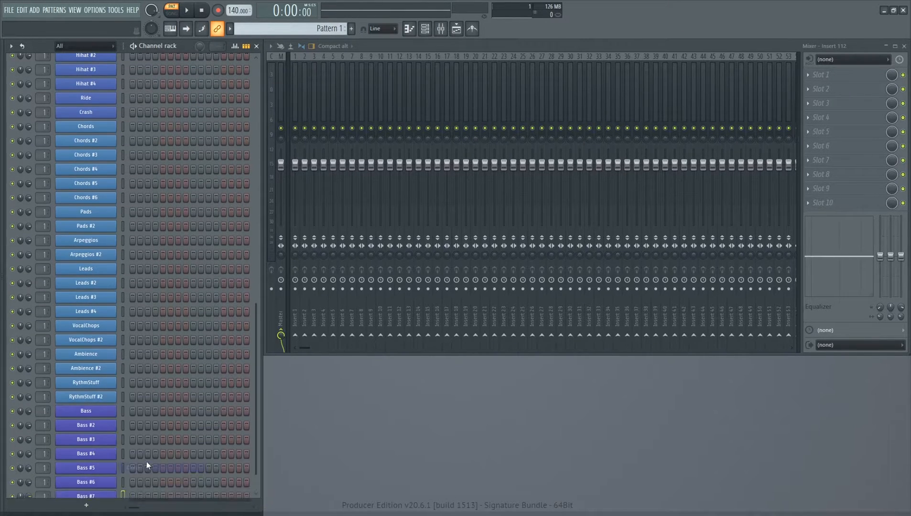
right_click(97, 481)
click(136, 468)
Step: Clone the last Bass channel, rename the copy as 808, and clone the 808 channel once
right_click(98, 481)
click(137, 468)
right_click(90, 483)
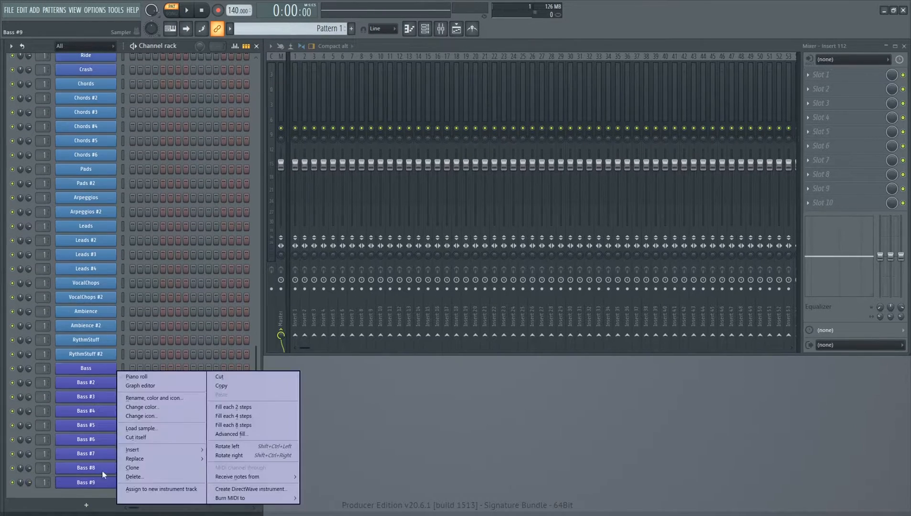
click(154, 398)
text(808)
key(Return)
right_click(91, 482)
click(136, 468)
Step: Clone the last 808 channel, rename the copy as Subbass, and clone the Subbass channel once
right_click(96, 482)
click(143, 468)
right_click(96, 482)
click(142, 398)
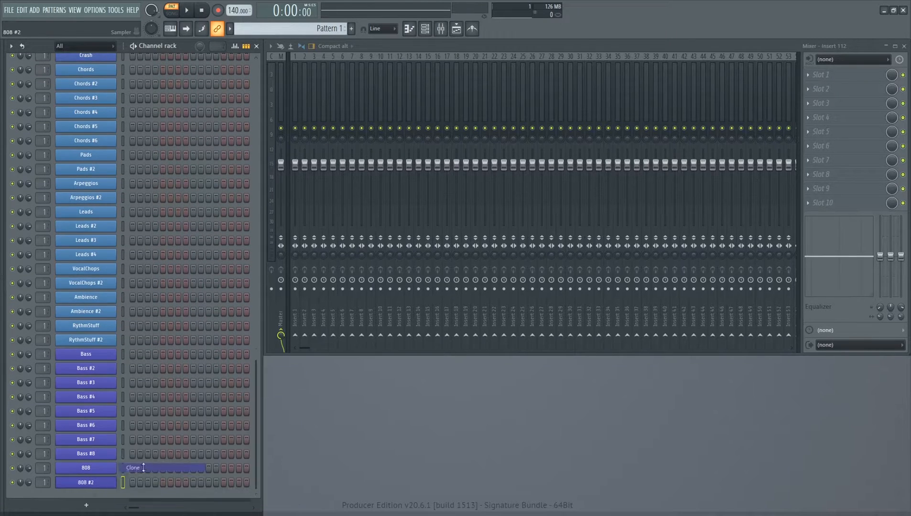
text(SU)
key(Return)
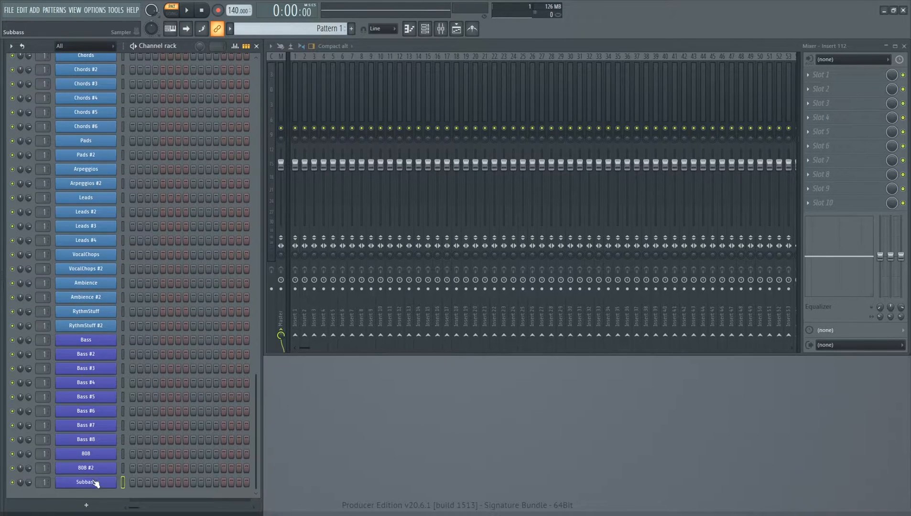
right_click(99, 481)
click(140, 468)
Step: Append #1 to the names of the first Snare, Kick and Clap channels
right_click(91, 140)
click(130, 175)
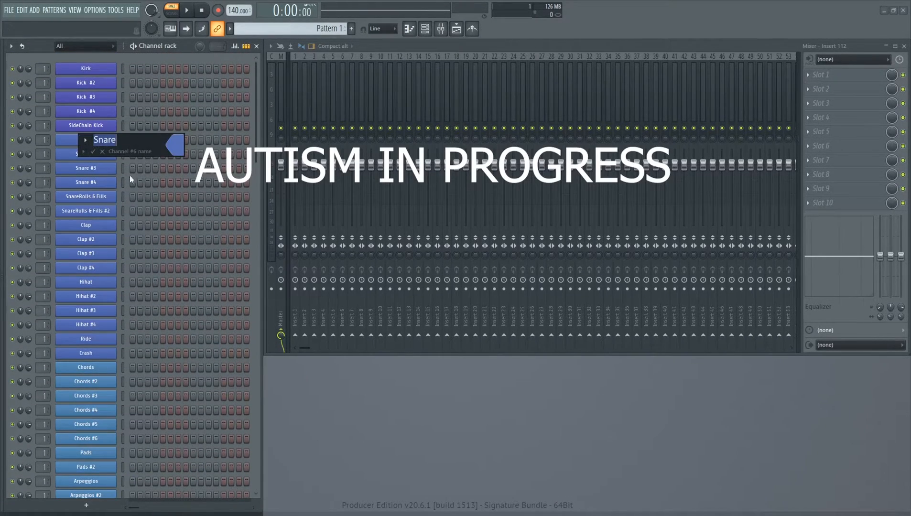
click(130, 139)
key(Return)
right_click(82, 70)
click(120, 105)
text(#1)
key(Return)
right_click(98, 227)
click(137, 261)
Step: Append #1 to the names of the first Hihat, Chords, Pads, Arpeggios and Leads channels
scroll(87, 209, down, 3)
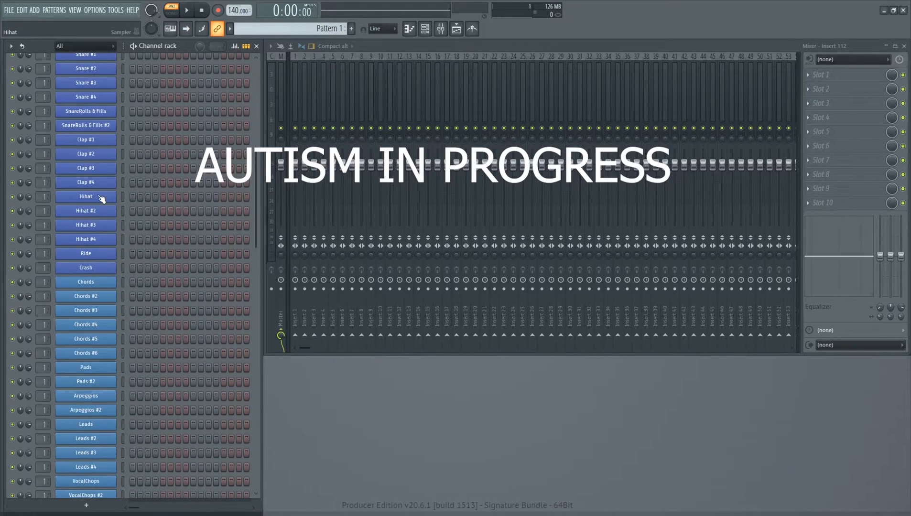
middle_click(101, 203)
scroll(101, 191, down, 3)
middle_click(100, 157)
middle_click(101, 186)
text(#1)
key(Return)
middle_click(80, 214)
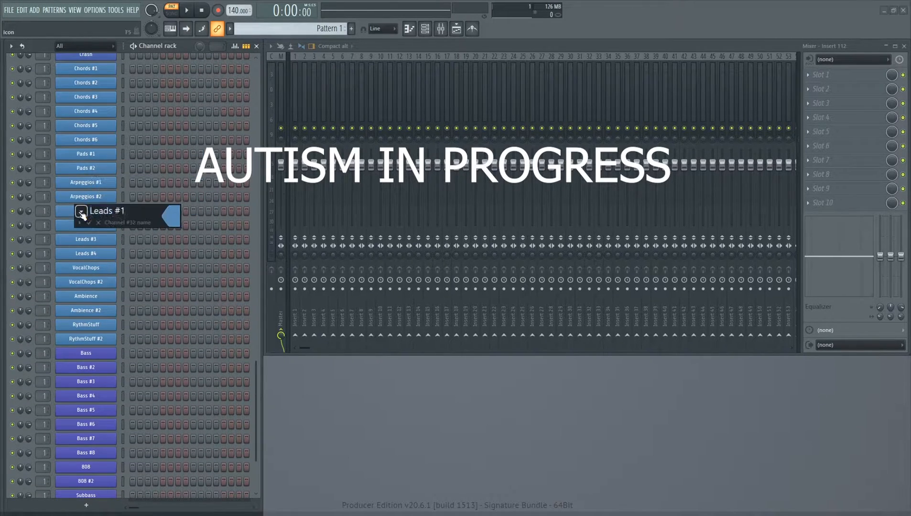
Step: Append #1 to the names of the first VocalChops, Ambience, RythmStuff and Bass channels
middle_click(77, 244)
text(#1)
key(Return)
middle_click(77, 269)
text(#1)
key(Return)
middle_click(80, 301)
text(#1)
key(Return)
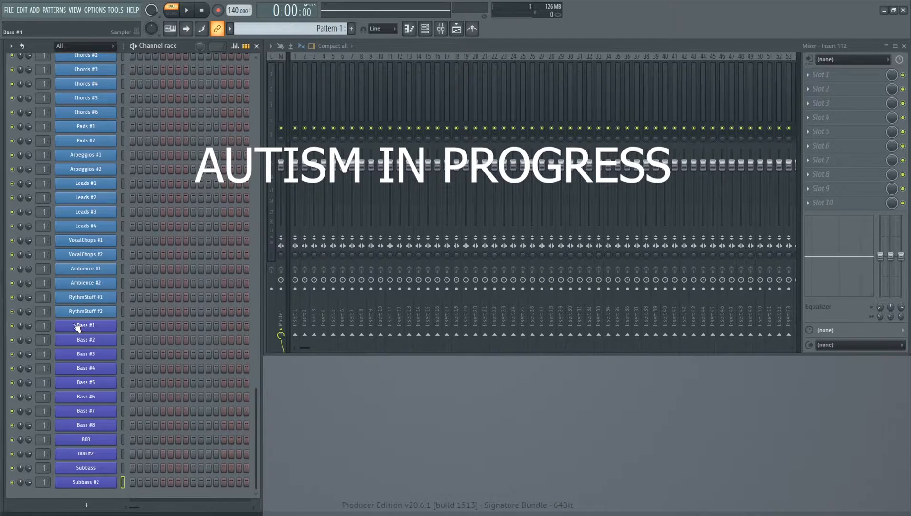
Step: Append #1 to the names of the first 808 and Subbass channels
middle_click(81, 468)
text(#1)
key(Return)
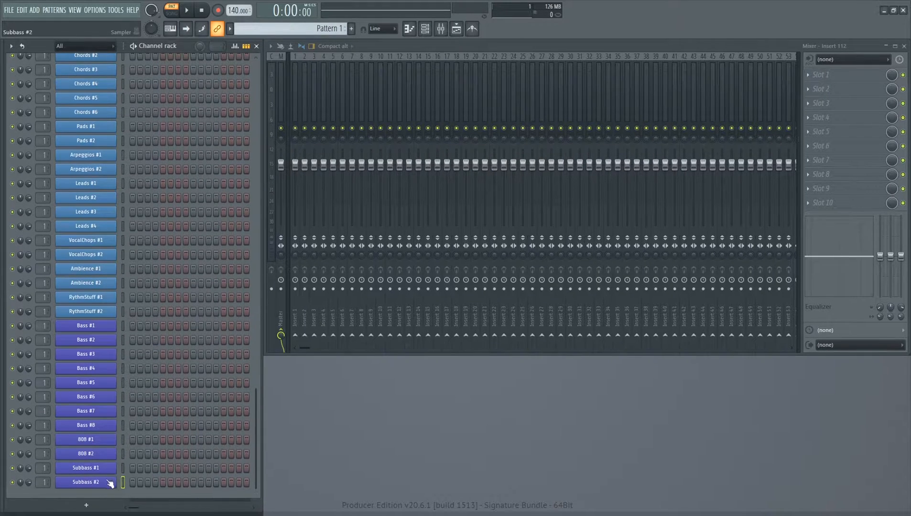
Step: Clone the last Subbass channel, rename the copy as Riser, and recolor it light blue
right_click(119, 460)
click(138, 469)
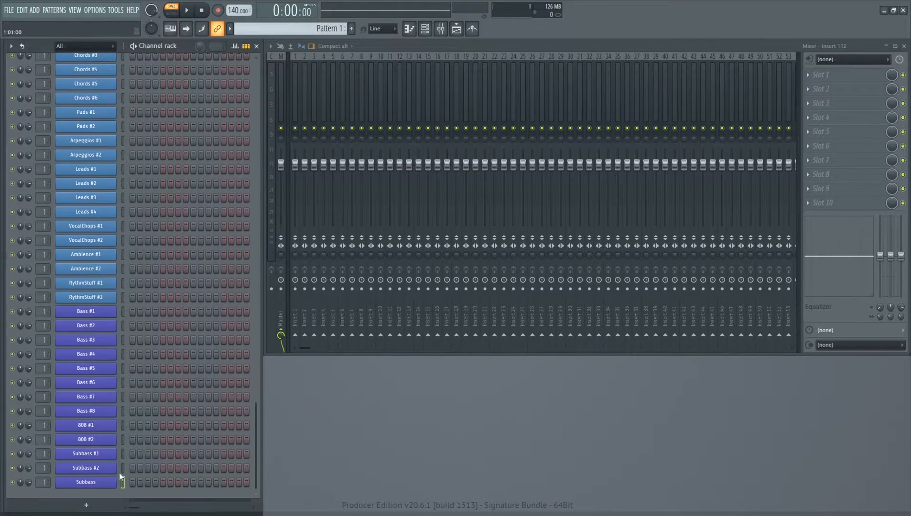
right_click(114, 481)
click(142, 398)
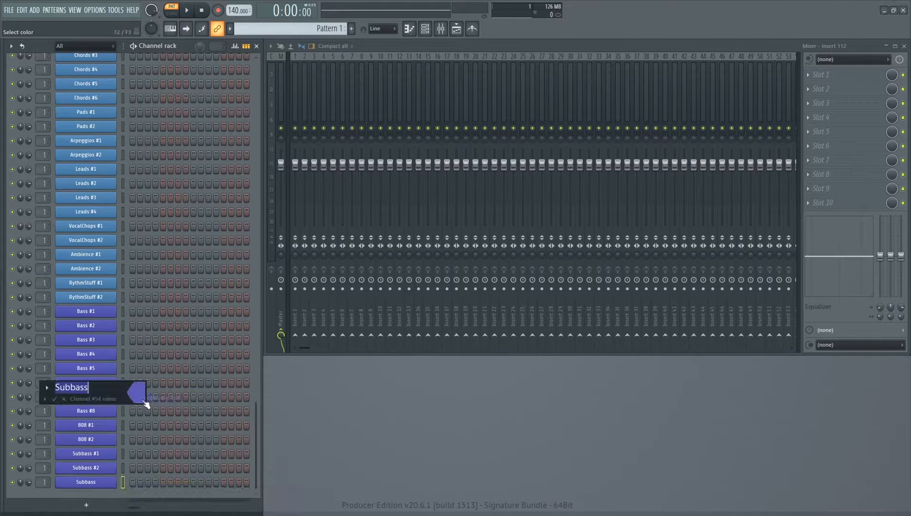
mouse_move(142, 399)
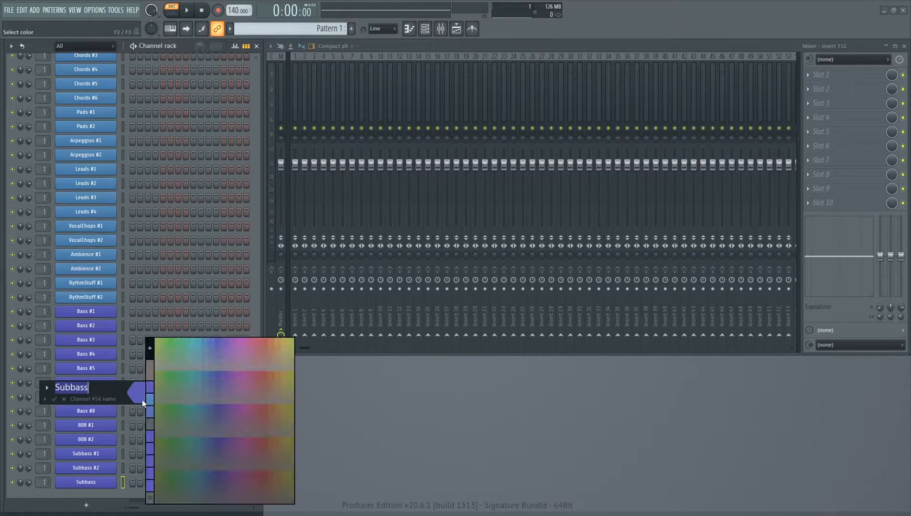
click(197, 342)
text(Riser)
key(Return)
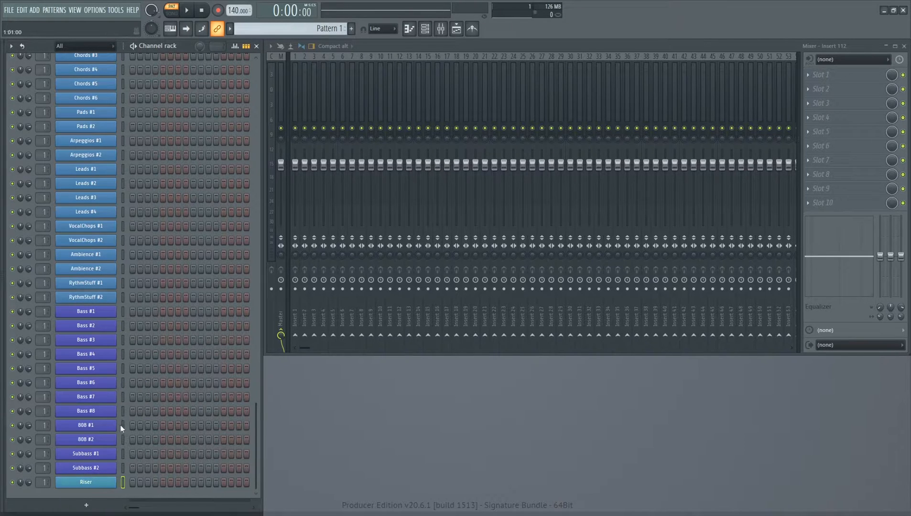
Step: Clone the Riser channel twice and rename the last copy Downsweep
key(alt+c)
key(alt+c)
key(F2)
text(Downsweep)
key(Return)
Step: Clone the Downsweep channel twice and rename the last copy Impact
key(alt+c)
key(alt+c)
middle_click(92, 484)
text(Impact)
key(Return)
Step: Clone the Impact channel twice, rename the last copy Bass Drop, and clone that channel once
right_click(95, 483)
click(130, 468)
right_click(105, 483)
click(130, 468)
middle_click(105, 485)
text(Bass Drop)
key(Return)
right_click(106, 483)
click(139, 468)
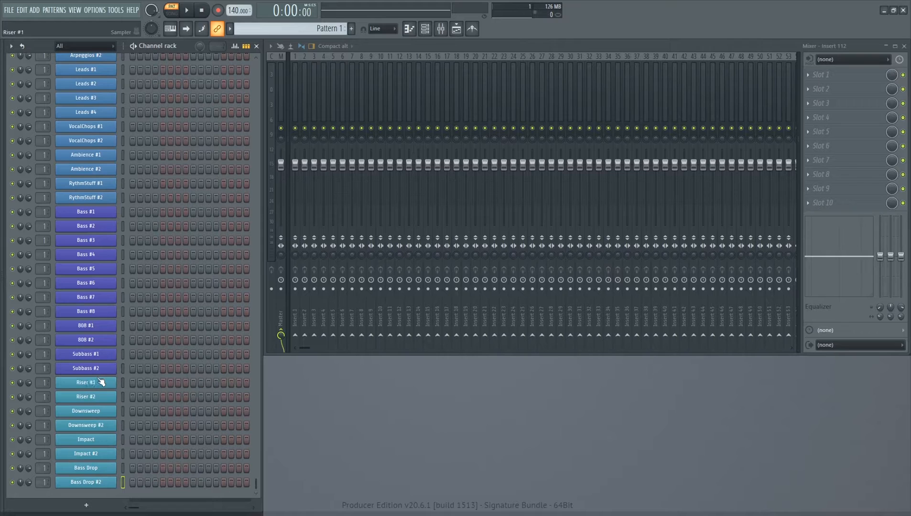
Step: Select all channels in the rack and route them to consecutive mixer tracks starting from Insert 6
scroll(117, 428, up, 10)
scroll(98, 128, down, 10)
scroll(151, 244, up, 10)
drag(127, 124, 132, 416)
scroll(132, 416, up, 10)
click(339, 99)
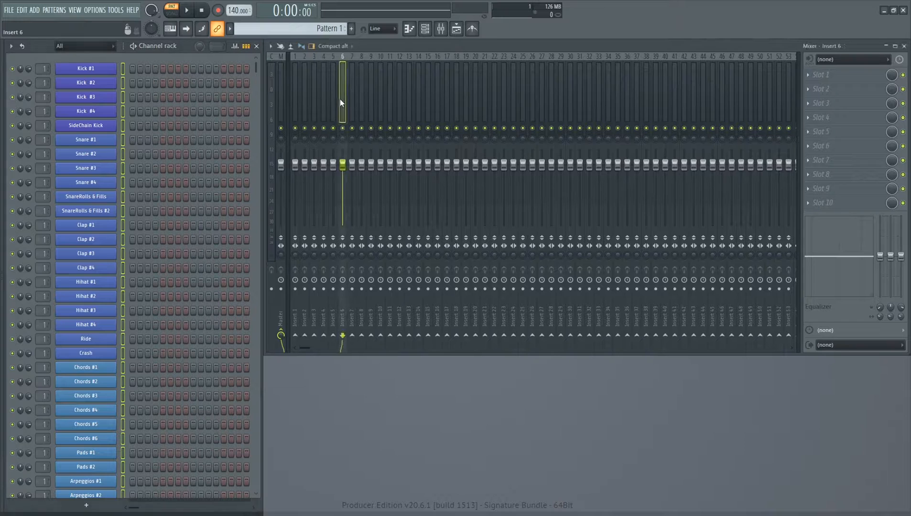
right_click(341, 102)
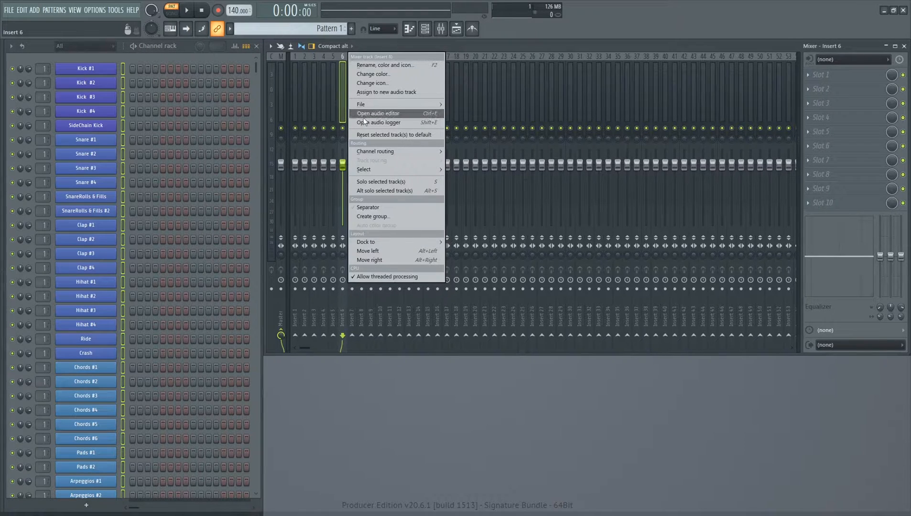
mouse_move(387, 149)
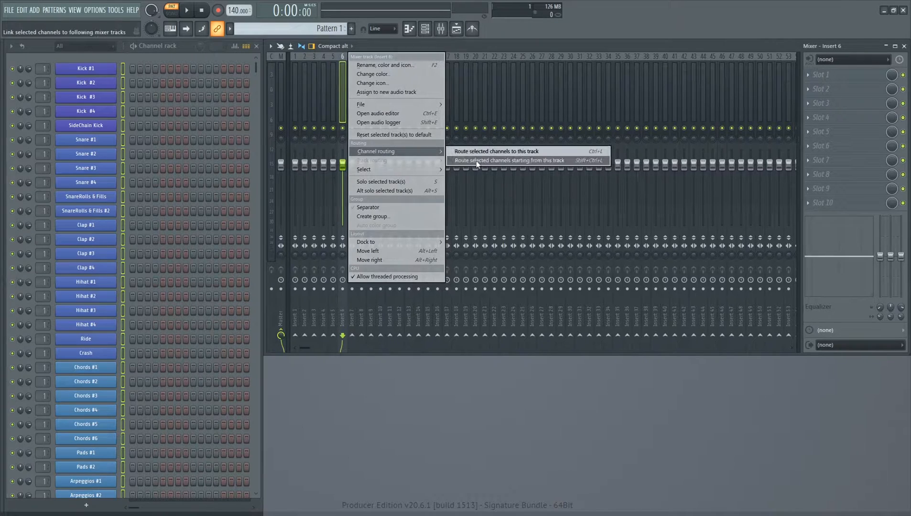
click(506, 163)
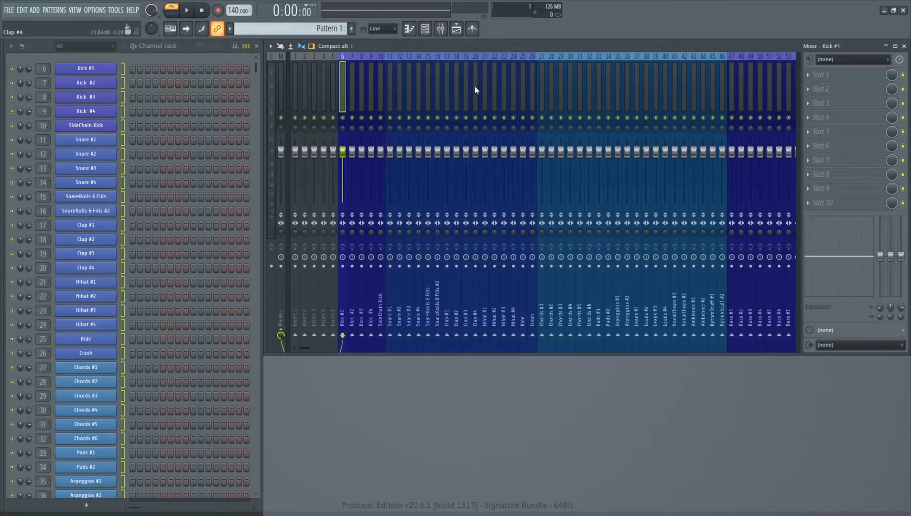
Step: Move the empty mixer track Insert 68 to position 6, directly before the Kick #1 track
scroll(480, 85, right, 6)
scroll(480, 85, left, 6)
scroll(479, 81, right, 5)
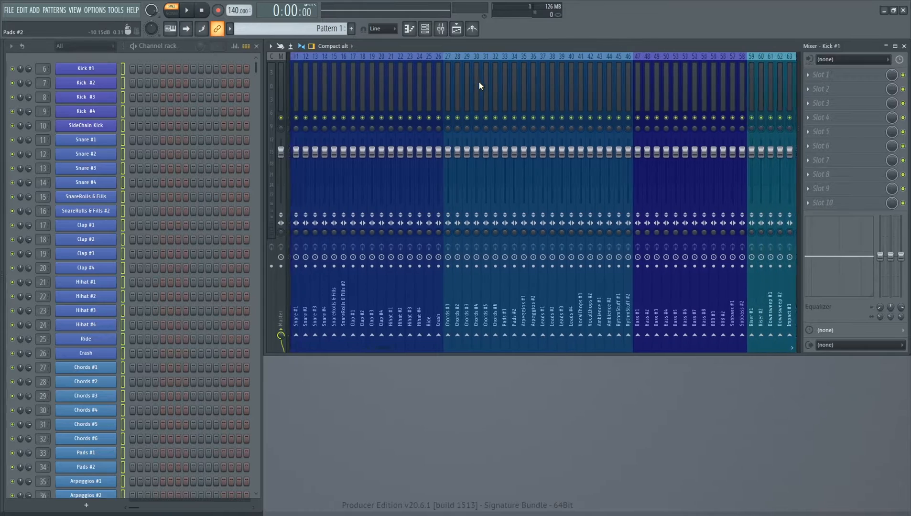
scroll(482, 82, right, 2)
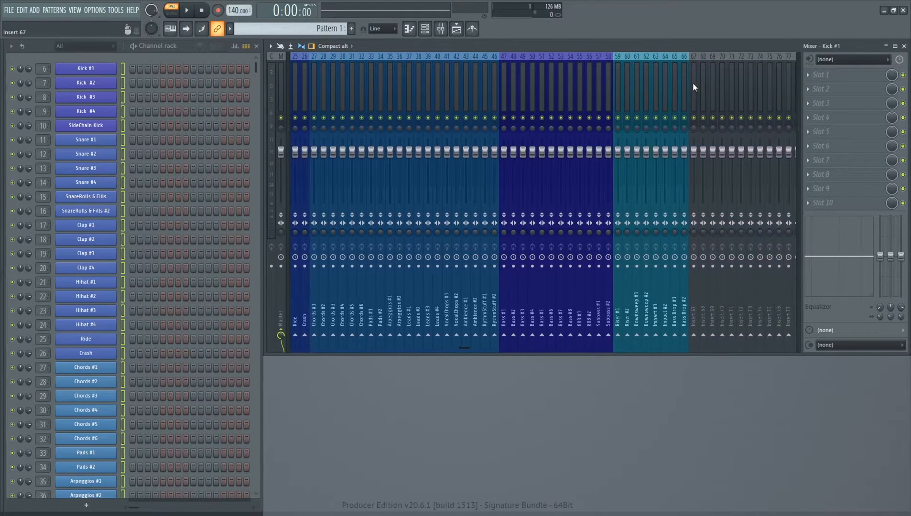
click(705, 84)
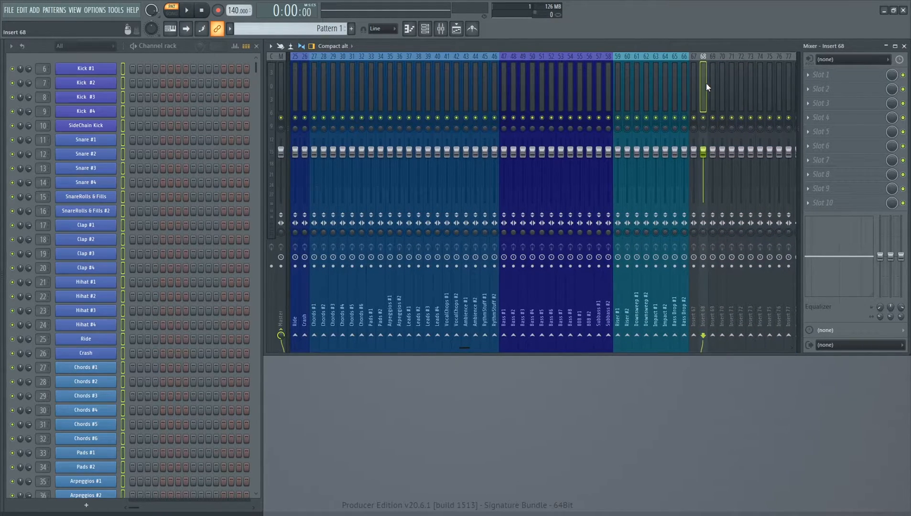
key(ctrl+Left)
key(ctrl+Left)
key(ctrl+Left)
key(ctrl+Left)
key(ctrl+Left)
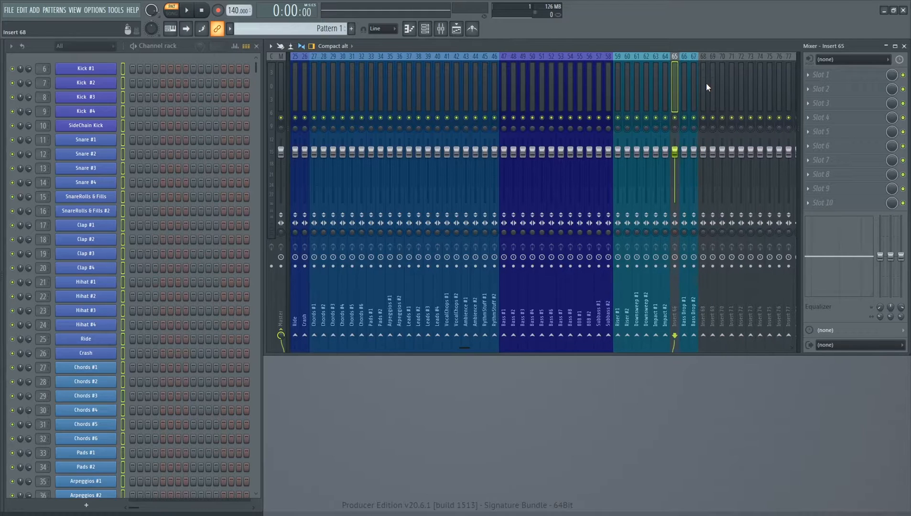
key(alt+Right)
key(alt+Left)
key(alt+Right)
key(alt+Left)
key(alt+Right)
key(alt+Left)
key(alt+Right)
key(alt+Left)
key(alt+Right)
key(alt+Left)
key(alt+Left)
key(alt+Left)
key(alt+Left)
key(alt+Left)
key(alt+Left)
key(alt+Left)
key(alt+Left)
key(alt+Left)
key(alt+Left)
key(alt+Left)
key(alt+Left)
key(alt+Left)
key(alt+Left)
key(alt+Left)
key(alt+Left)
key(alt+Left)
key(alt+Left)
key(alt+Left)
key(alt+Left)
key(alt+Left)
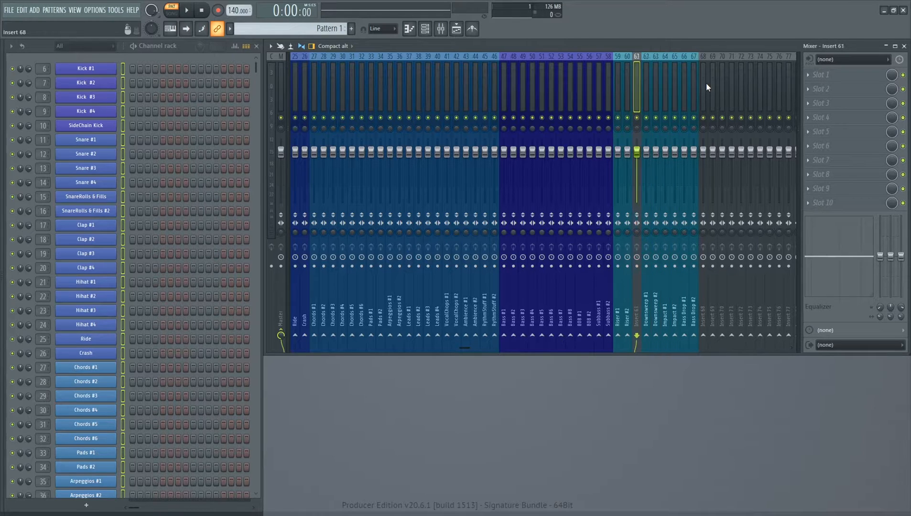
key(alt+Right)
key(alt+Right)
key(alt+Right)
key(alt+Right)
key(alt+Right)
key(alt+Right)
key(alt+Right)
key(alt+Right)
key(alt+Right)
key(alt+Right)
key(alt+Right)
key(alt+Right)
key(alt+Right)
key(alt+Right)
key(alt+Right)
key(alt+Right)
key(alt+Right)
key(alt+Right)
key(alt+Right)
key(alt+Right)
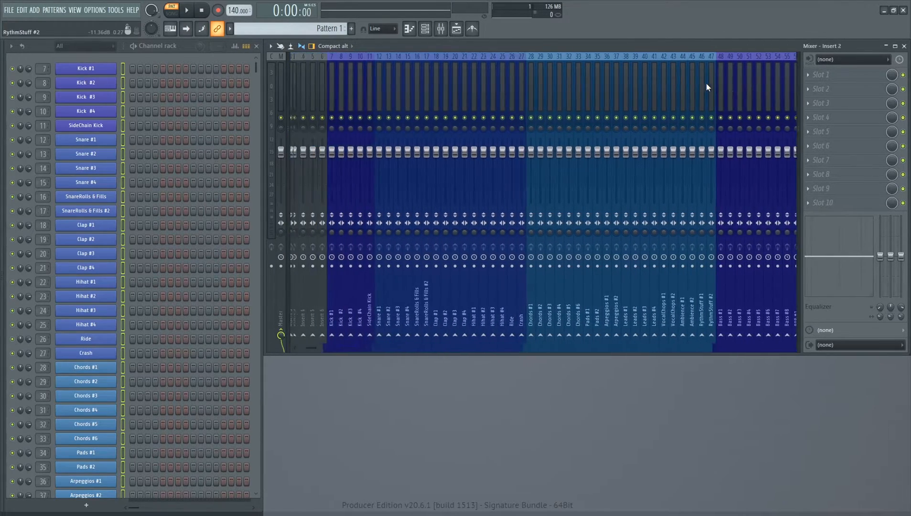
key(alt+Right)
key(alt+Right)
key(alt+Right)
key(alt+Right)
key(alt+Right)
key(alt+Right)
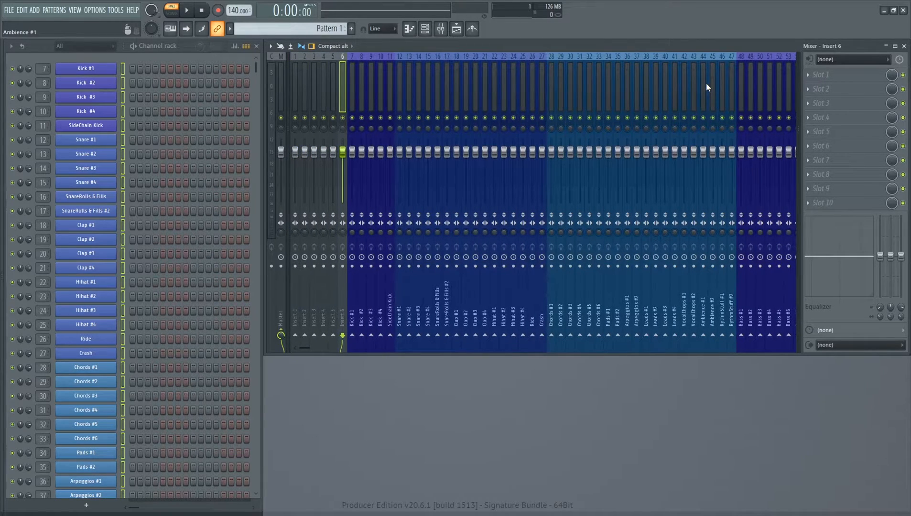
Step: Move an empty mixer track from beyond Bass Drop #2 to position 12, between SideChain Kick and Snare #1
scroll(706, 83, down, 5)
click(739, 80)
key(alt+Left)
key(alt+Left)
key(alt+Left)
key(alt+Left)
key(alt+Left)
key(alt+Left)
key(alt+Left)
key(alt+Left)
key(alt+Left)
key(alt+Left)
key(alt+Left)
key(alt+Left)
key(alt+Left)
key(alt+Left)
key(alt+Left)
key(alt+Left)
key(alt+Left)
key(alt+Left)
key(alt+Left)
key(alt+Left)
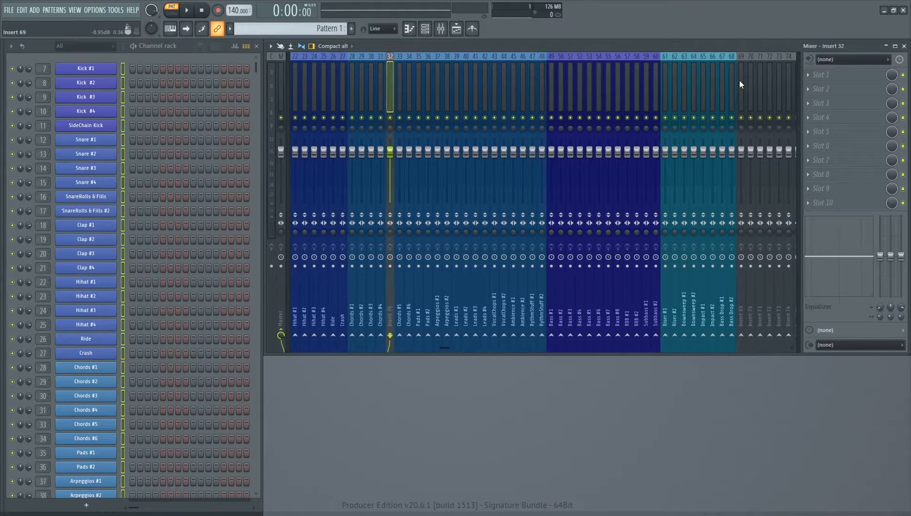
key(alt+Left)
key(alt+Left)
key(alt+Left)
key(alt+Left)
key(alt+Left)
key(alt+Left)
key(alt+Left)
key(alt+Left)
key(alt+Left)
key(alt+Left)
key(alt+Left)
key(alt+Left)
key(alt+Left)
key(alt+Left)
key(alt+Left)
key(alt+Left)
key(alt+Left)
key(alt+Left)
key(alt+Left)
key(alt+Left)
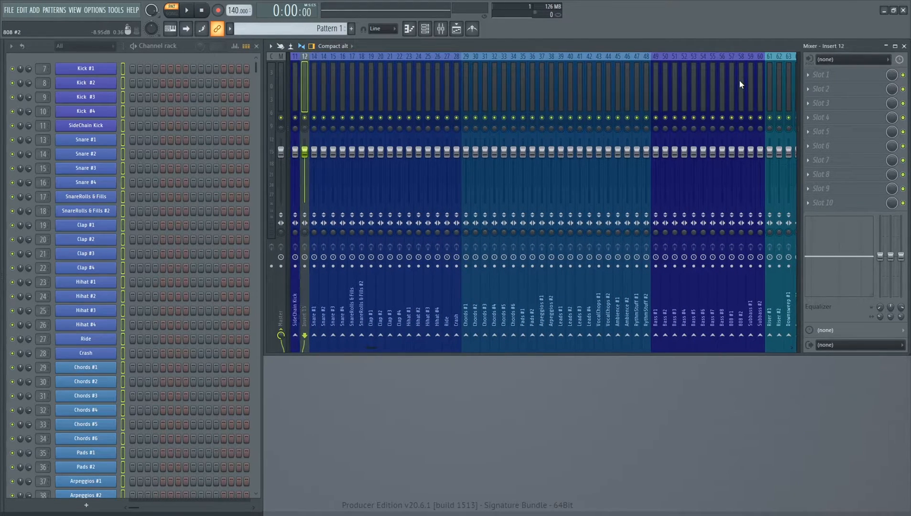
scroll(534, 86, up, 3)
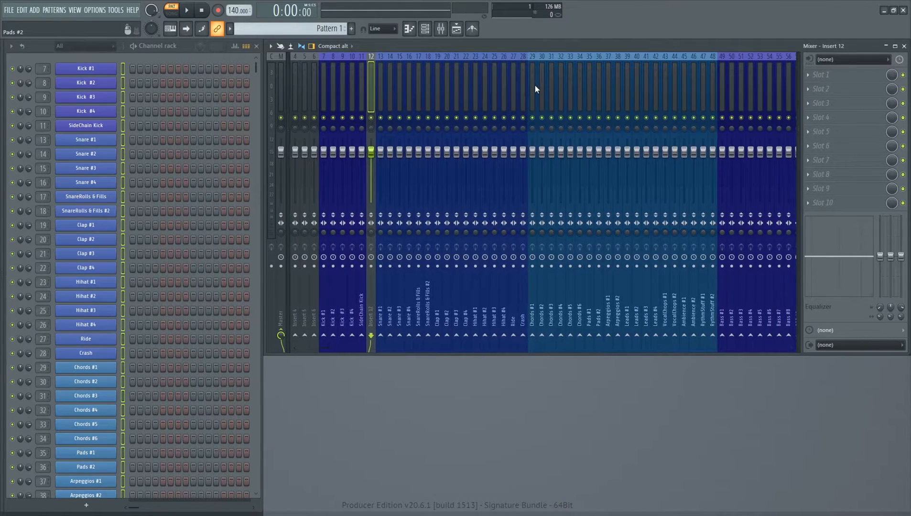
Step: Rename the empty mixer track before Kick #1 to KICKBUSS and color it green
click(344, 95)
key(F2)
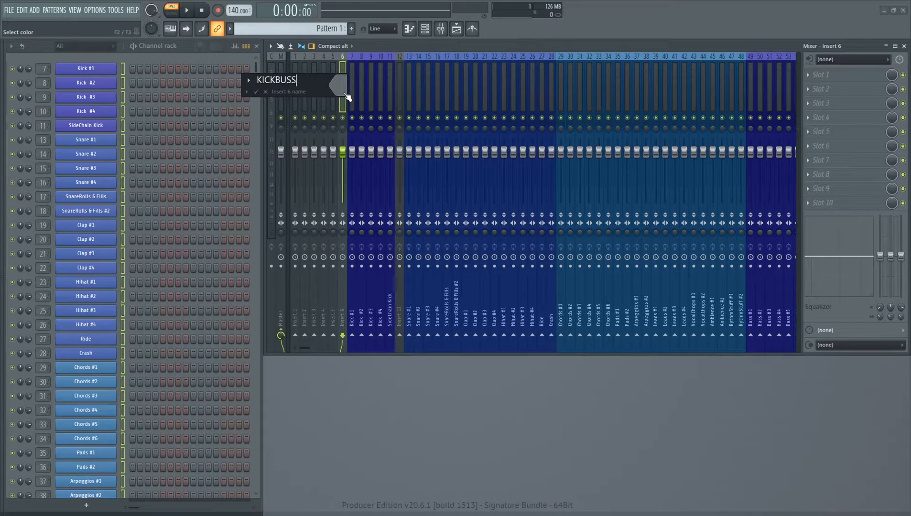
text(KICKBUSS)
click(347, 97)
click(363, 79)
key(Return)
Step: Rename the empty mixer track before Snare #1 to Snare + ClapBUSS and give it a color
click(403, 94)
key(F2)
text(Snare + ClapBUSS)
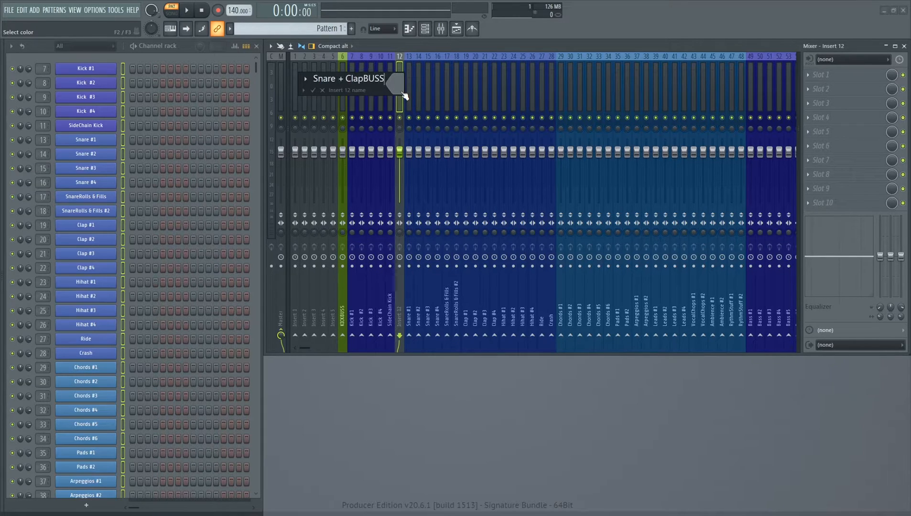
click(404, 94)
click(420, 78)
Step: Replace the KICK part of the kick bus track's name with Kick
click(347, 95)
drag(278, 79, 255, 78)
text(Kick)
Step: Move an empty mixer track from beyond Bass Drop #2 to position 23, between Clap #4 and Hihat #1
scroll(387, 85, down, 5)
scroll(386, 85, down, 3)
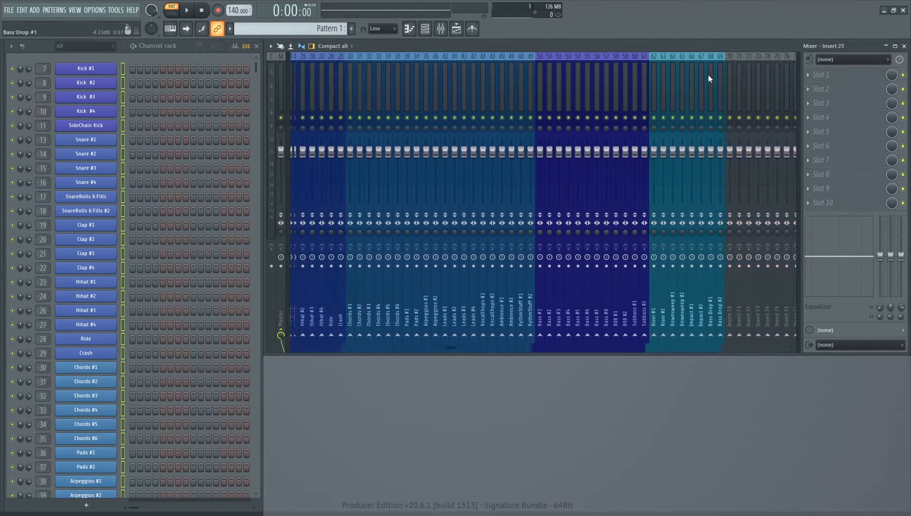
click(709, 76)
key(alt+Left)
key(alt+Left)
key(alt+Left)
key(alt+Left)
key(alt+Left)
key(alt+Left)
key(alt+Left)
key(alt+Left)
key(alt+Left)
key(alt+Left)
key(alt+Left)
key(alt+Left)
key(alt+Left)
key(alt+Left)
key(alt+Left)
key(alt+Left)
key(alt+Left)
key(alt+Left)
key(alt+Left)
key(alt+Left)
key(alt+Right)
key(alt+Right)
key(alt+Right)
key(alt+Right)
key(alt+Right)
key(alt+Right)
key(alt+Right)
key(alt+Right)
key(alt+Right)
key(alt+Right)
key(alt+Right)
key(alt+Right)
key(alt+Right)
Step: Rename the empty mixer track before Hihat #1 to CymbalBUSS and color it green
key(F2)
text(CymbalBUSS)
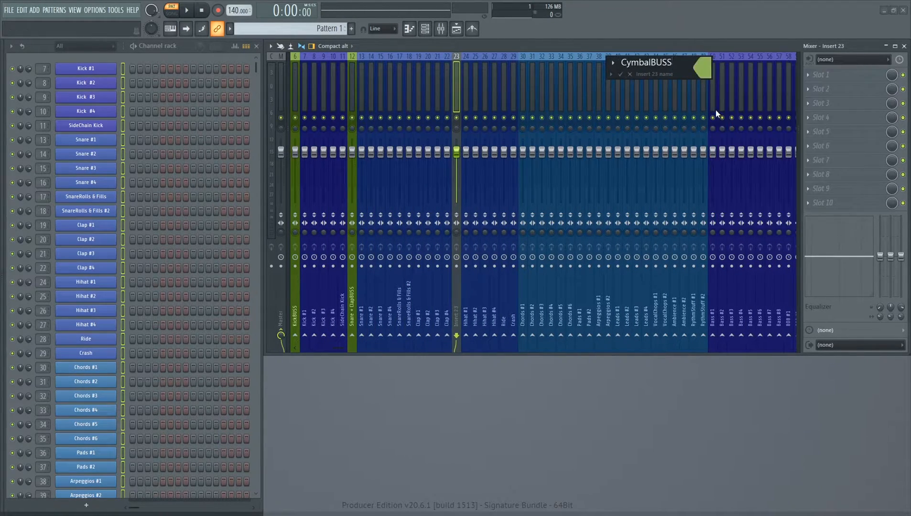
key(Return)
Step: Move an empty mixer track from beyond Bass Drop #2 to position 30, between Crash and Chords #1
scroll(615, 83, down, 6)
click(742, 91)
key(alt+Left)
key(alt+Left)
key(alt+Left)
key(alt+Left)
key(alt+Left)
key(alt+Left)
key(alt+Left)
key(alt+Left)
key(alt+Left)
key(alt+Left)
key(alt+Left)
key(alt+Left)
key(alt+Left)
key(alt+Left)
key(alt+Left)
key(alt+Left)
key(alt+Left)
key(alt+Left)
key(alt+Left)
key(alt+Left)
scroll(590, 94, up, 3)
Step: Rename the empty mixer track before Chords #1 to ChordBuss and color it green
key(F2)
text(ChordBuss)
click(590, 95)
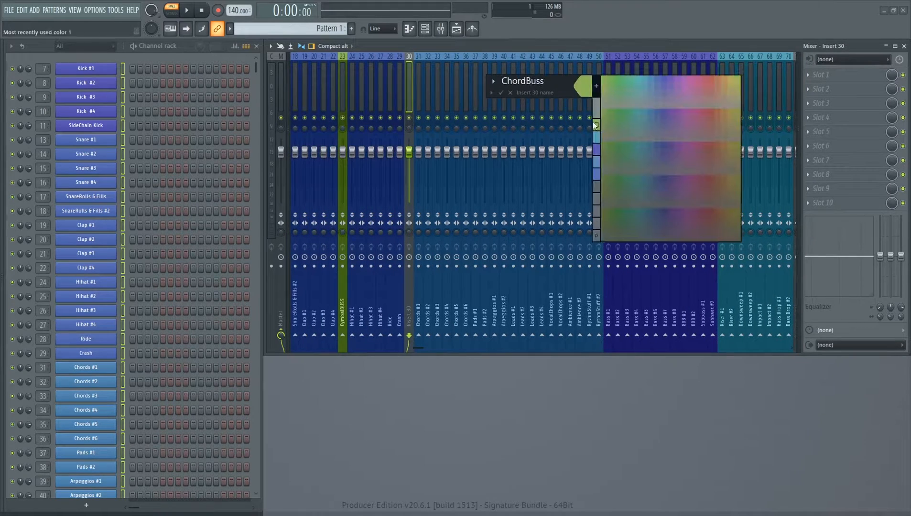
key(Return)
Step: Move an empty mixer track from beyond Bass Drop #2 to position 37, between Chords #6 and Pads #1
scroll(712, 86, down, 4)
click(712, 85)
key(alt+Left)
key(alt+Left)
key(alt+Left)
key(alt+Left)
key(alt+Left)
key(alt+Left)
key(alt+Left)
key(alt+Left)
key(alt+Left)
key(alt+Left)
key(alt+Left)
key(alt+Left)
key(alt+Left)
key(alt+Left)
key(alt+Left)
key(alt+Left)
key(alt+Left)
key(alt+Left)
key(alt+Left)
key(alt+Left)
Step: Rename the empty mixer track before Pads #1 to Pads + ArpsBUSS and color it green
key(F2)
text(Pads + Arps BUSS)
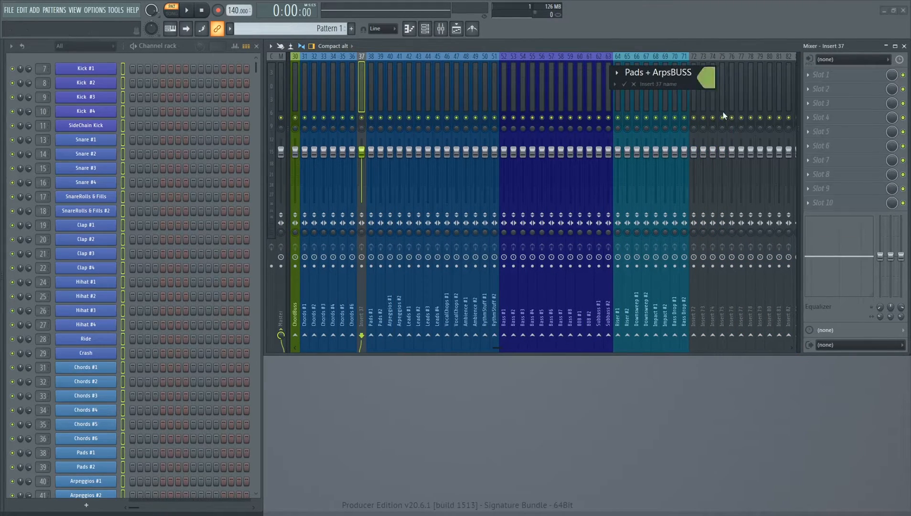
key(Return)
Step: Move an empty mixer track from beyond Bass Drop #2 to position 42, between Arpeggios #2 and Leads #1
click(714, 76)
key(alt+Left)
key(alt+Left)
key(alt+Left)
key(alt+Left)
key(alt+Left)
key(alt+Left)
key(alt+Left)
key(alt+Left)
key(alt+Left)
key(alt+Left)
key(alt+Left)
key(alt+Left)
key(alt+Left)
key(alt+Left)
key(alt+Left)
key(alt+Left)
key(alt+Left)
key(alt+Left)
key(alt+Left)
key(alt+Left)
Step: Rename the empty mixer track before Leads #1 to LeadBUSS and color it green
key(F2)
text(LeadBUSS)
click(714, 76)
click(722, 108)
key(Return)
Step: Move an empty mixer track from beyond Bass Drop #2 to position 47, between Leads #4 and VocalChops #1
click(729, 81)
key(alt+Left)
key(alt+Left)
key(alt+Left)
key(alt+Left)
key(alt+Left)
key(alt+Left)
key(alt+Left)
key(alt+Left)
key(alt+Left)
key(alt+Left)
key(alt+Left)
key(alt+Left)
key(alt+Left)
key(alt+Left)
key(alt+Left)
key(alt+Left)
key(alt+Left)
key(alt+Left)
key(alt+Left)
key(alt+Left)
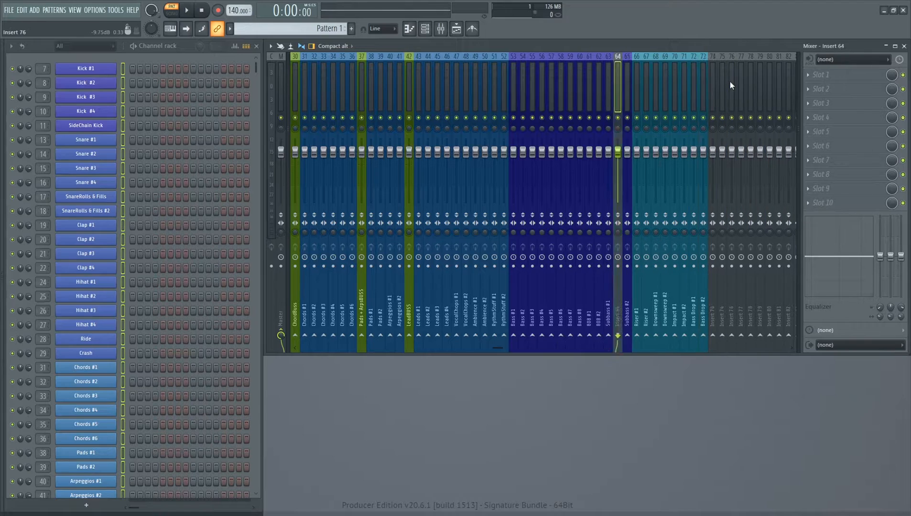
Step: Rename the empty mixer track before VocalChops #1 to Vox + Amb + RythmBUSS and color it green
key(F2)
text(VOX + Ambie)
key(BackSpace)
key(BackSpace)
key(BackSpace)
key(BackSpace)
key(BackSpace)
key(BackSpace)
key(BackSpace)
key(BackSpace)
key(BackSpace)
key(BackSpace)
text(ox + Amb + RythmBUSS)
click(732, 84)
click(739, 113)
key(Return)
Step: Move an empty mixer track from beyond Bass Drop #2 to position 54, between RythmStuff #2 and Bass #1
scroll(650, 71, down, 6)
click(693, 75)
key(alt+Left)
key(alt+Left)
key(alt+Left)
key(alt+Left)
key(alt+Left)
key(alt+Left)
key(alt+Left)
key(alt+Left)
key(alt+Left)
key(alt+Left)
key(alt+Left)
key(alt+Left)
key(alt+Left)
key(alt+Left)
key(alt+Left)
key(alt+Left)
key(alt+Left)
key(alt+Left)
key(alt+Left)
key(alt+Left)
Step: Rename the empty mixer track before Bass #1 to BASSBUSS and color it green
key(F2)
text(BASSS)
key(BackSpace)
text(BUSS)
click(698, 80)
click(701, 106)
Step: Move an empty mixer track from beyond Bass Drop #2 to position 63, between Bass #8 and 808 #1
click(702, 106)
key(alt+Left)
key(alt+Left)
key(alt+Left)
key(alt+Left)
key(alt+Left)
key(alt+Left)
key(alt+Left)
key(alt+Left)
key(alt+Left)
key(alt+Left)
key(alt+Left)
key(alt+Left)
key(alt+Left)
key(alt+Left)
key(alt+Left)
key(alt+Left)
Step: Rename the empty mixer track before 808 #1 to 808BUSS and color it green
key(F2)
text(808BUSS)
click(698, 106)
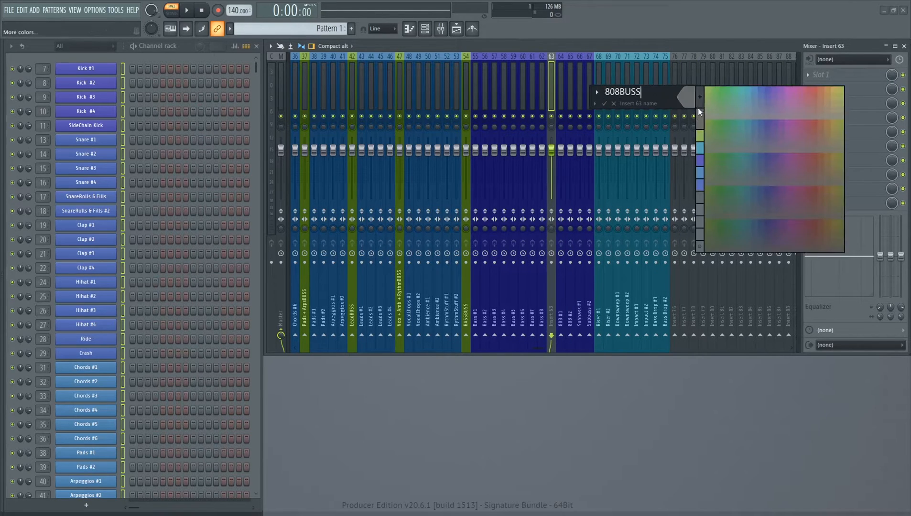
click(700, 135)
Step: Move an empty mixer track from beyond Bass Drop #2 to position 66, between 808 #2 and Subbass #1
click(703, 102)
key(alt+Left)
key(alt+Left)
key(alt+Left)
key(alt+Left)
key(alt+Left)
key(alt+Left)
key(alt+Left)
key(alt+Left)
key(alt+Left)
key(alt+Left)
key(alt+Left)
key(alt+Left)
key(alt+Left)
Step: Rename the empty mixer track before Subbass #1 to SubbassBUSS and color it green
key(F2)
text(SubbassBUSS)
click(706, 106)
click(709, 136)
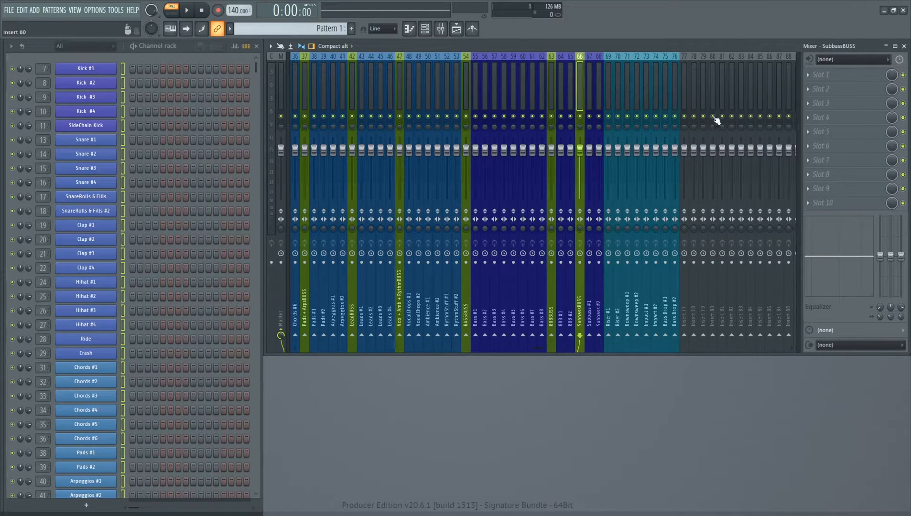
Step: Move an empty mixer track from beyond Bass Drop #2 to position 69, between Subbass #2 and Riser #1
click(722, 102)
key(alt+Left)
key(alt+Left)
key(alt+Left)
key(alt+Left)
key(alt+Left)
key(alt+Left)
key(alt+Left)
key(alt+Left)
key(alt+Left)
key(alt+Left)
key(alt+Left)
key(alt+Left)
Step: Rename the empty mixer track before Riser #1 to Riser + DownBUSS and color it green
key(F2)
text(Riser + DownBUSS)
click(720, 99)
click(724, 127)
Step: Move an empty mixer track from beyond Bass Drop #2 to sit between Downsweep #2 and Impact #1
click(754, 80)
key(alt+Left)
key(alt+Left)
key(alt+Left)
key(alt+Left)
key(alt+Left)
key(alt+Left)
key(alt+Left)
key(alt+Left)
key(alt+Left)
key(alt+Left)
Step: Rename the empty mixer track before Impact #1 to Impact + BassdropBUSS and color it green
key(F2)
text(Impact + BassdropBUSS)
click(754, 81)
click(761, 110)
scroll(589, 68, right, 3)
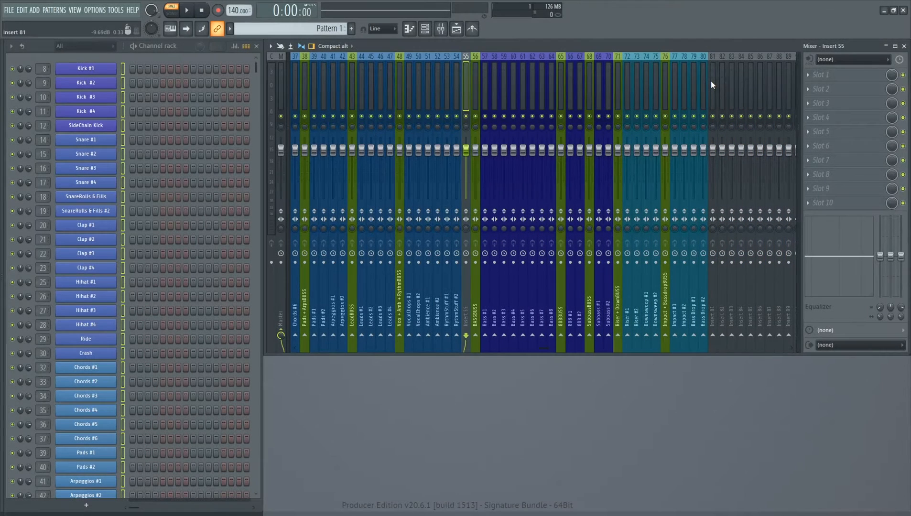
Step: Rename empty mixer track 55 before BASSBUSS to BASS Sidechain and color it green
key(F2)
text(BASS Side)
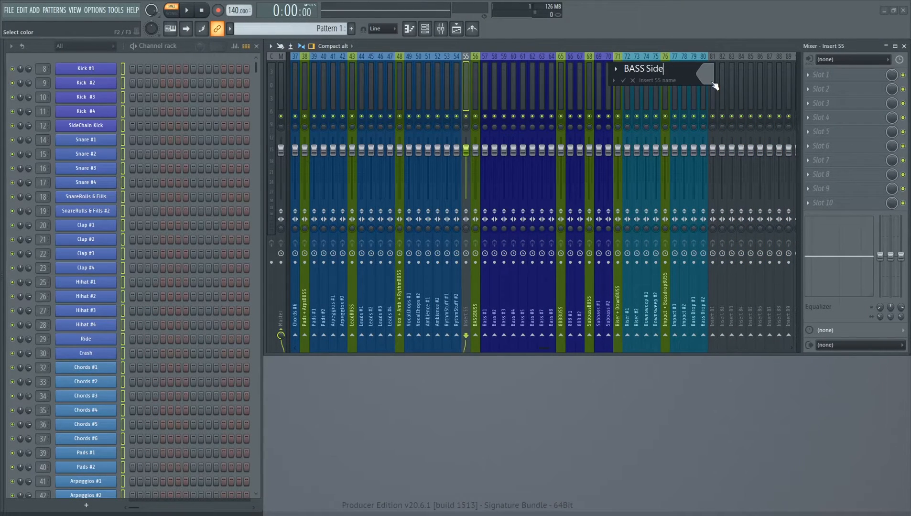
text(chain)
click(712, 85)
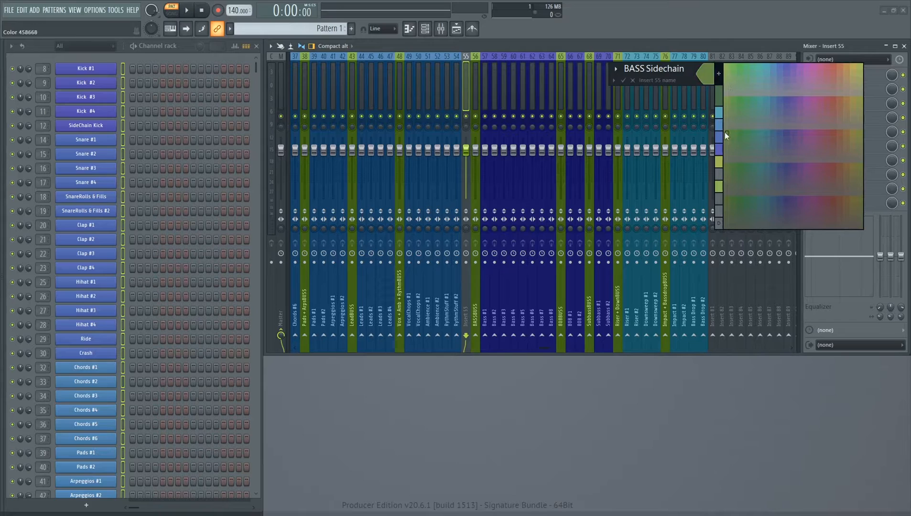
key(Return)
key(F2)
click(595, 173)
key(Return)
click(504, 95)
click(467, 95)
scroll(509, 94, up, 3)
Step: Move an empty mixer track from the end of the mixer to sit between Crash and ChordBUSS
click(783, 97)
key(alt+Left)
key(alt+Left)
key(alt+Left)
key(alt+Left)
key(alt+Left)
key(alt+Left)
key(alt+Left)
key(alt+Left)
key(alt+Left)
key(alt+Left)
key(alt+Left)
key(alt+Left)
key(alt+Left)
key(alt+Left)
key(alt+Left)
key(alt+Left)
key(alt+Left)
key(alt+Left)
key(alt+Left)
key(alt+Left)
key(alt+Right)
key(alt+Right)
key(alt+Right)
key(alt+Right)
key(alt+Right)
key(alt+Right)
Step: Rename the empty mixer track before ChordBUSS to Instrument Sidechain and color it dark green
key(F2)
text(Instrument Sldee)
key(BackSpace)
text(chain)
click(783, 97)
click(875, 174)
key(Return)
Step: Rename mixer track 1 to PREMASTER 2
click(532, 98)
scroll(499, 99, up, 8)
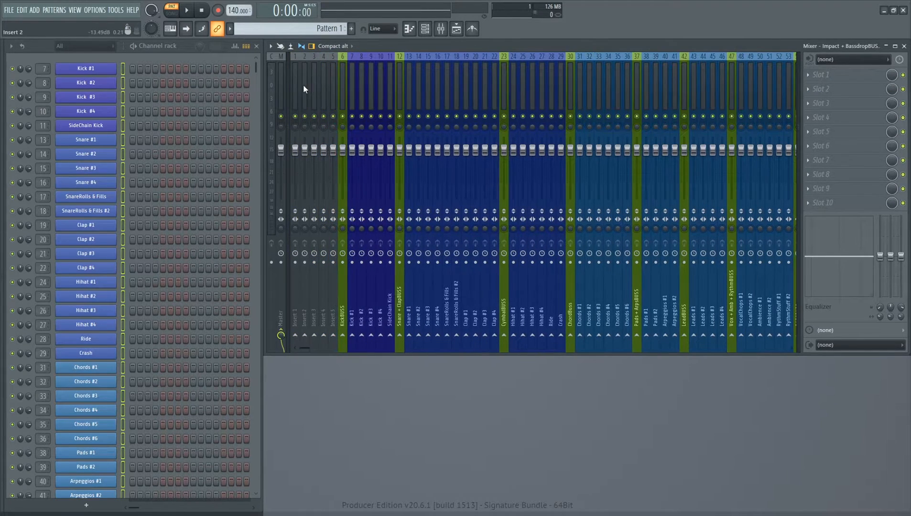
click(299, 90)
key(F2)
text(PREMASTER 2)
key(Return)
Step: Rename mixer track 2 to PREMASTER 1 and color it yellow
key(alt+Right)
key(F2)
text(PRE<AST)
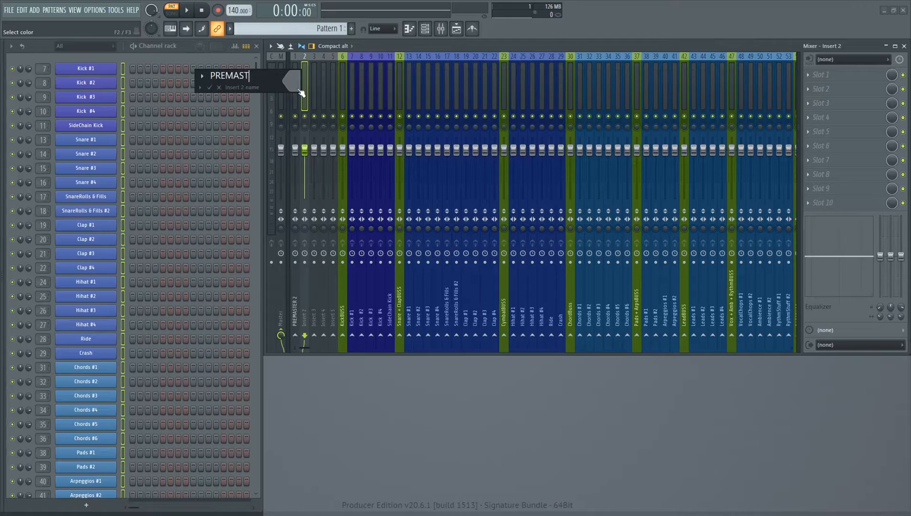
text(ER 1)
click(298, 91)
click(442, 71)
key(Return)
Step: Color the PREMASTER 2 mixer track the same yellow as PREMASTER 1
click(293, 97)
key(F2)
click(294, 97)
click(302, 140)
key(Return)
Step: Rename mixer track 3 to Kick + BassBUSS and color it dark blue
click(315, 101)
key(F2)
text(Kick)
click(321, 103)
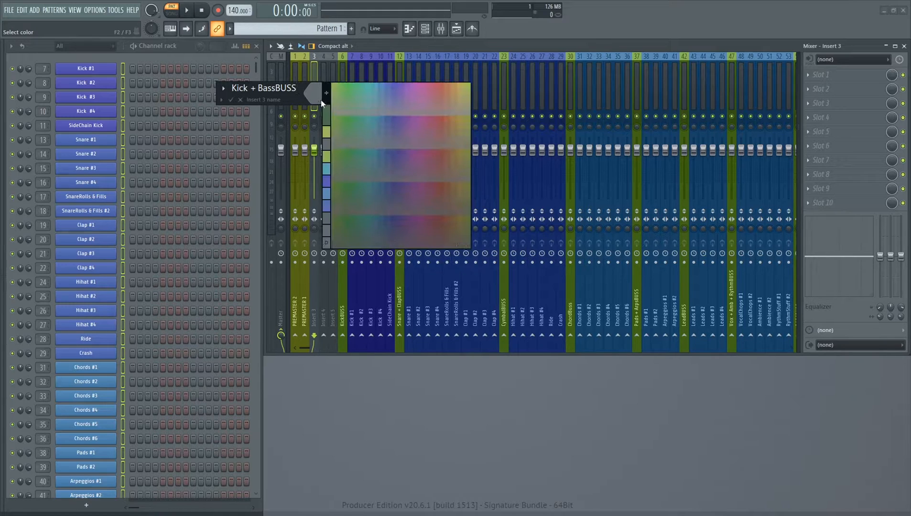
click(395, 90)
key(Return)
Step: Rename mixer track 4 to DrumBUSS and color it blue
click(323, 92)
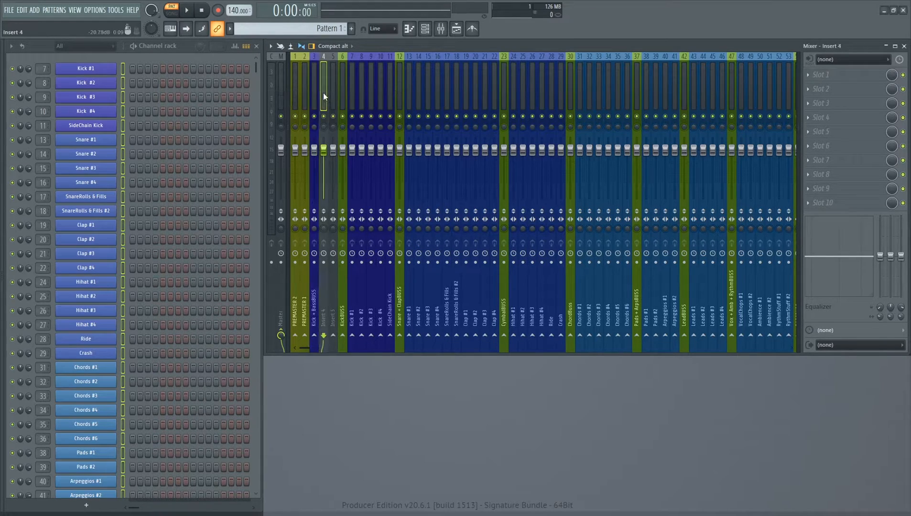
key(F2)
text(DrumBUSS)
click(327, 98)
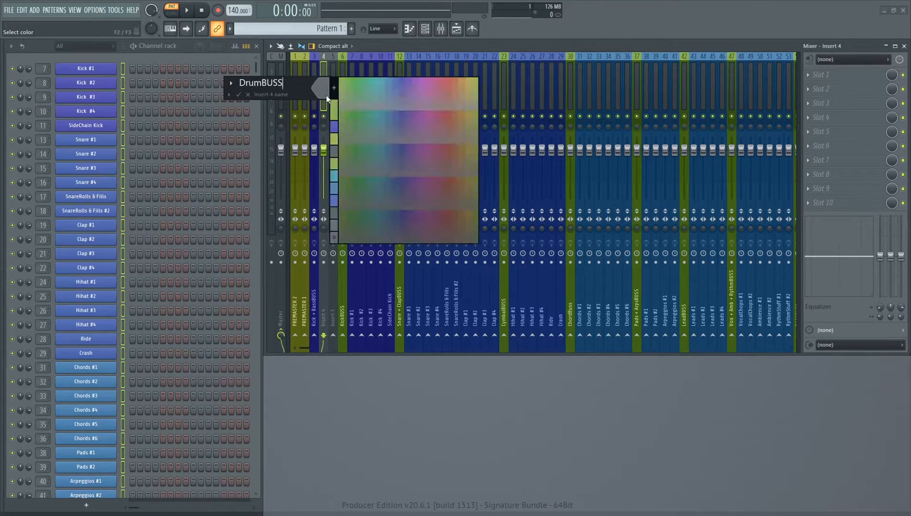
click(396, 78)
right_click(396, 78)
Step: Rename mixer track 5 to InstrumentBUSS and color it light blue
click(336, 81)
key(F2)
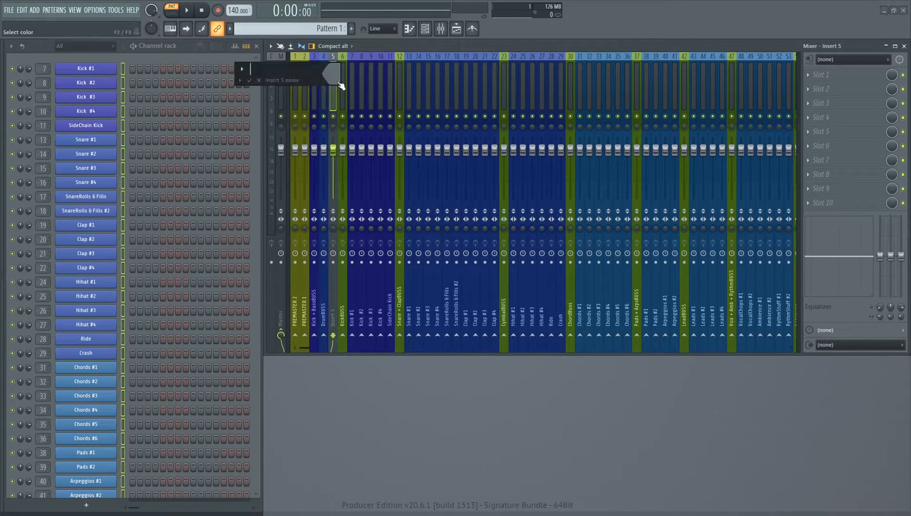
click(339, 82)
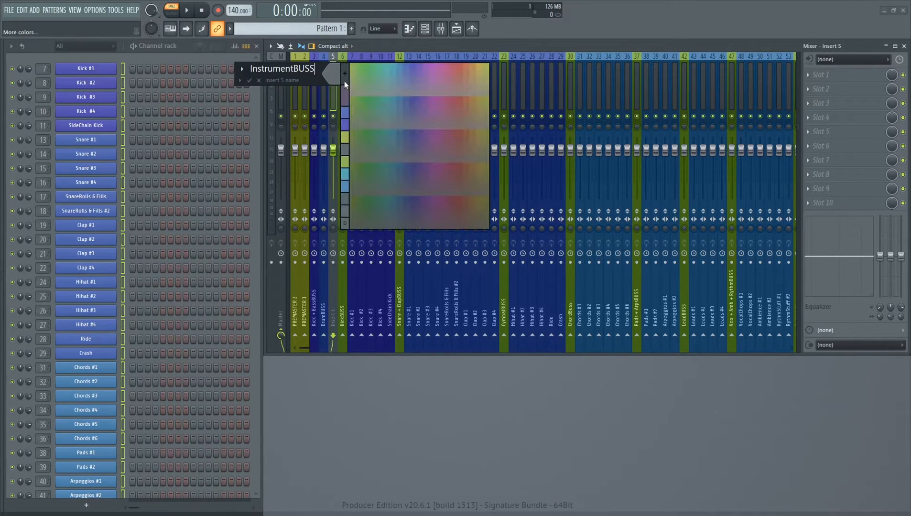
click(400, 67)
Step: Move an empty mixer track from beyond Bass Drop #2 to position 6, between InstrumentBUSS and KickBUSS
scroll(401, 67, down, 10)
click(665, 72)
click(716, 72)
scroll(716, 72, up, 20)
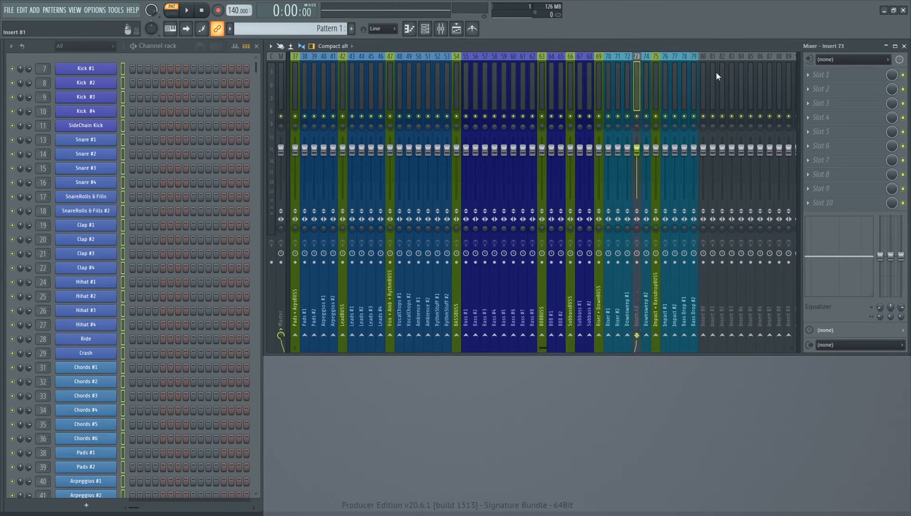
scroll(716, 72, down, 3)
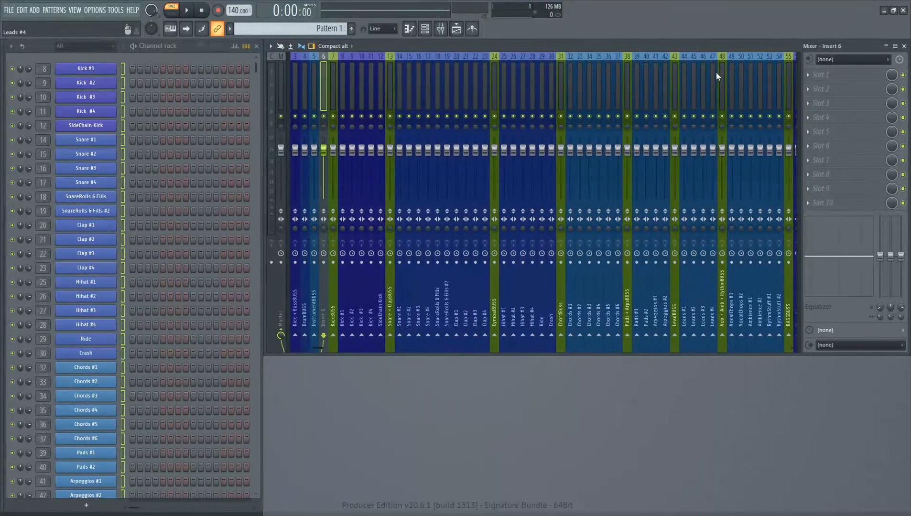
Step: Rename mixer track 6 to EffectBUSS and color it teal
key(F2)
text(EffectBUSS)
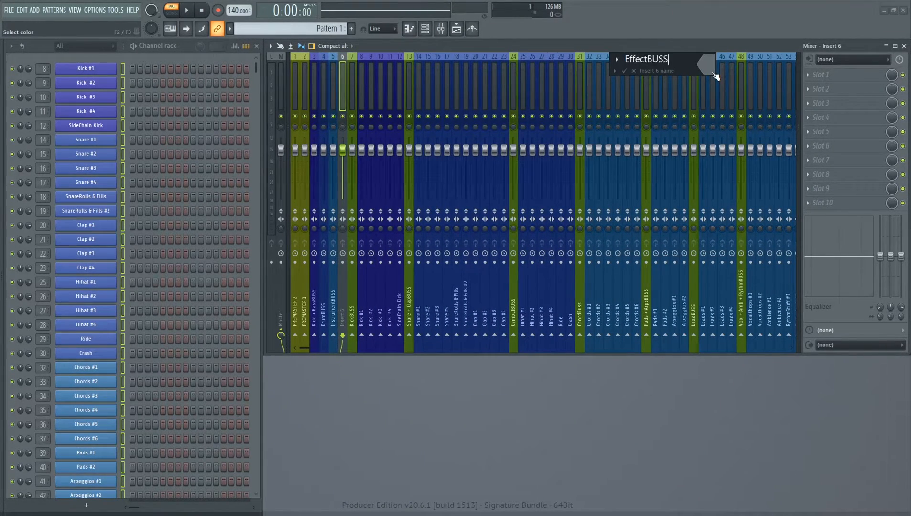
click(714, 74)
click(765, 58)
key(Return)
click(456, 100)
click(315, 116)
click(315, 116)
click(638, 83)
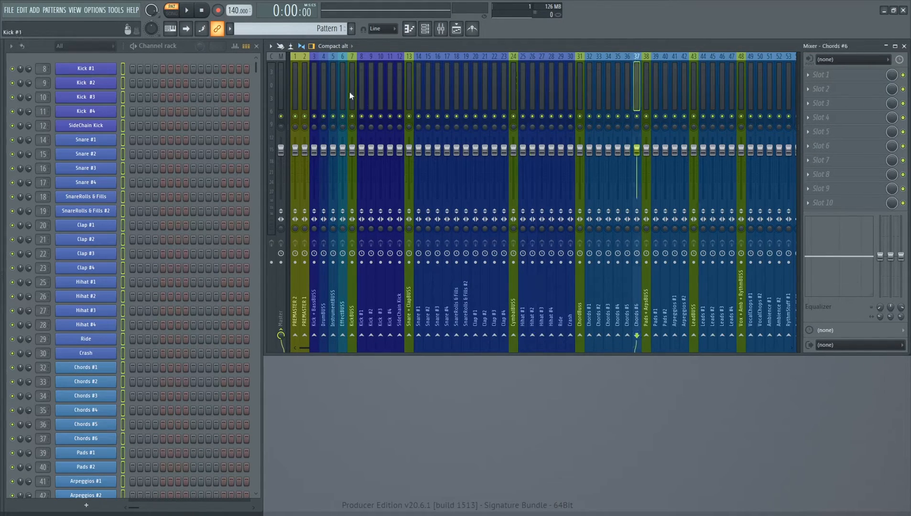
scroll(335, 88, down, 12)
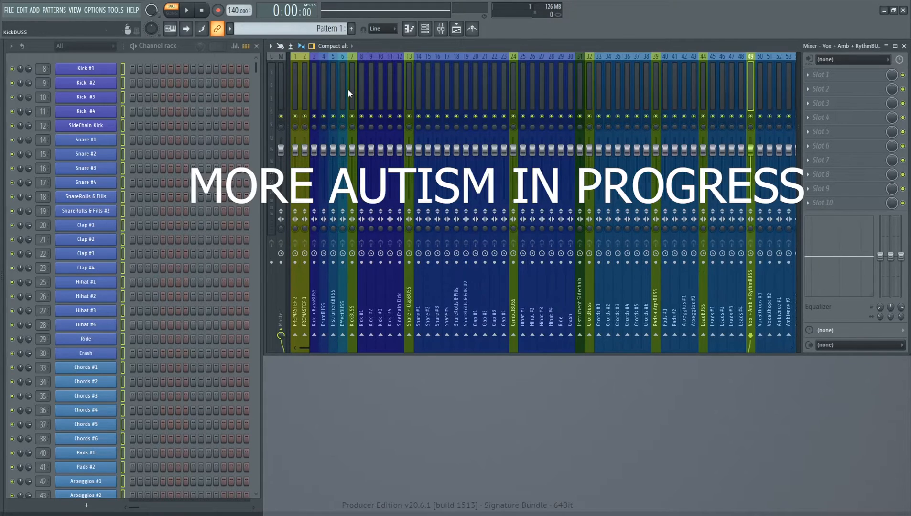
Step: Add mixer separators before the Kick + BassBUSS, KickBUSS and Snare + ClapBUSS tracks
right_click(343, 90)
click(377, 207)
right_click(353, 112)
click(378, 207)
right_click(315, 105)
click(337, 207)
right_click(414, 101)
click(442, 206)
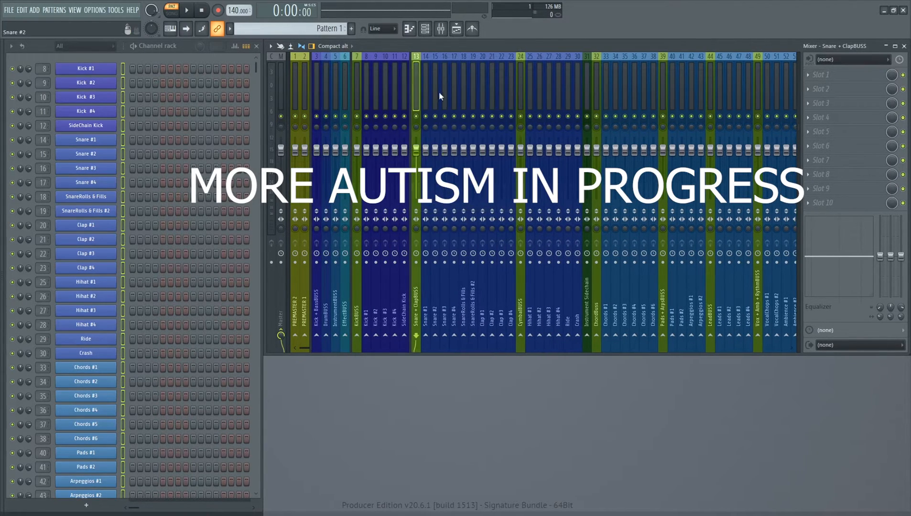
Step: Add mixer separators before the CymbalBUSS, Instrument Sidechain, Pads + ArpsBUSS and LeadBUSS tracks
right_click(521, 98)
click(548, 206)
right_click(589, 98)
click(618, 206)
right_click(668, 98)
click(696, 206)
right_click(717, 98)
click(746, 206)
Step: Add mixer separators before the Vox + Amb + RythmBUSS and BASS Sidechain tracks
scroll(641, 73, down, 5)
right_click(539, 95)
click(566, 207)
right_click(608, 97)
click(636, 206)
Step: Add mixer separators before the 808BUSS, SubbassBUSS, Riser + DownBUSS and Impact + BassdropBUSS tracks
scroll(592, 75, down, 5)
right_click(507, 97)
click(534, 208)
right_click(538, 97)
click(564, 208)
right_click(569, 98)
click(595, 208)
right_click(619, 97)
click(646, 208)
scroll(503, 86, up, 10)
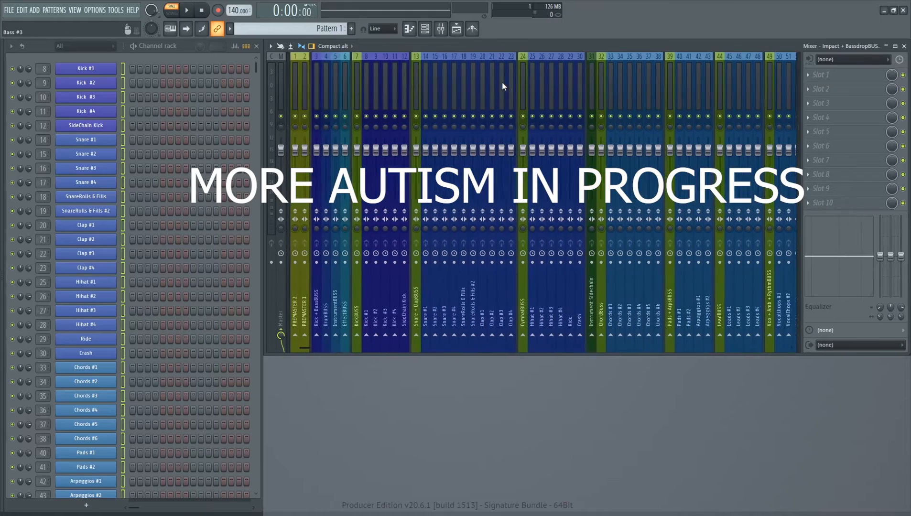
Step: Rename the master track MASTER and give it the same olive color as the PREMASTER tracks
right_click(296, 97)
click(323, 207)
click(282, 108)
key(F2)
click(280, 105)
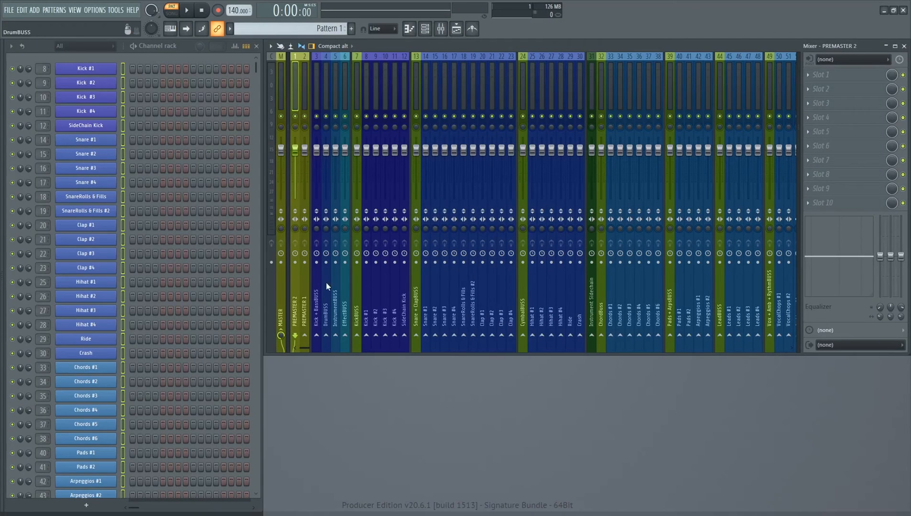
Step: Disable the sends to MASTER from PREMASTER 1, Kick + BassBUSS, DrumBUSS, InstrumentBUSS and EffectBUSS
click(303, 103)
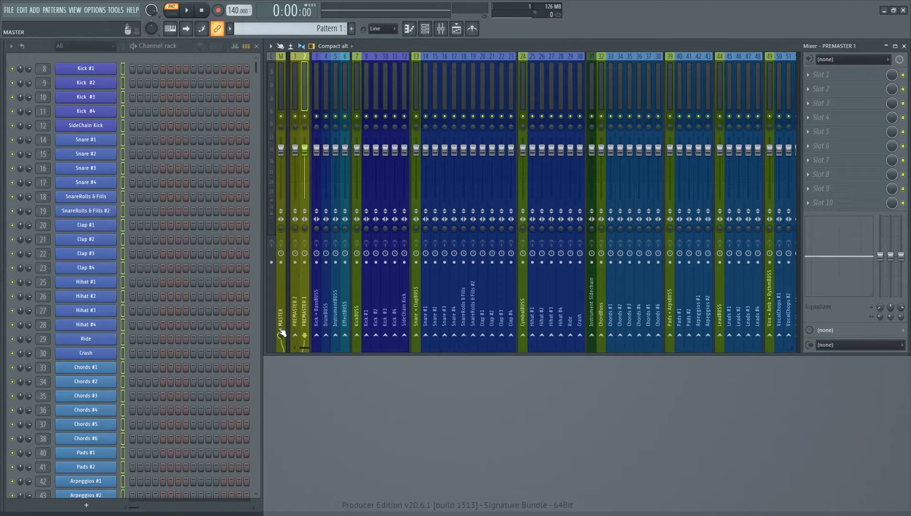
click(318, 97)
key(Right)
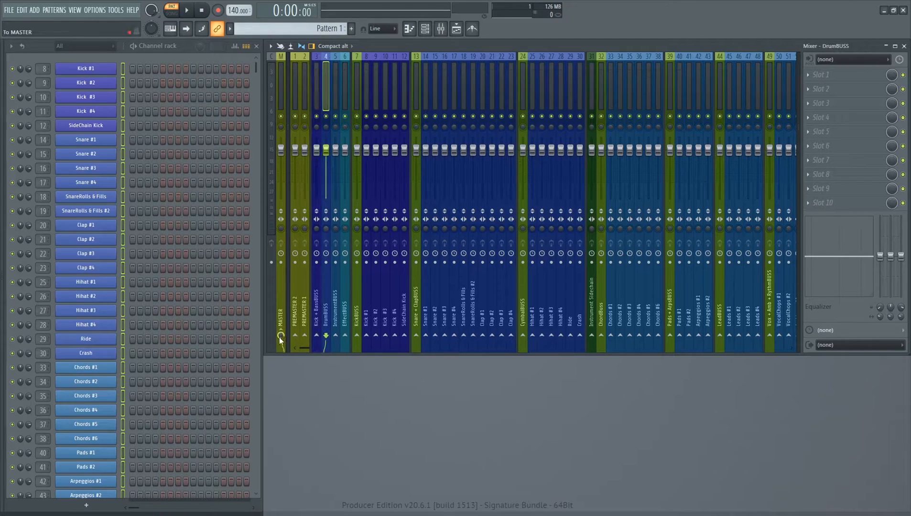
key(Right)
key(Right)
key(Right)
Step: Disable the sends to MASTER from KickBUSS, Kick #1 through Kick #4 and SideChain Kick
key(Right)
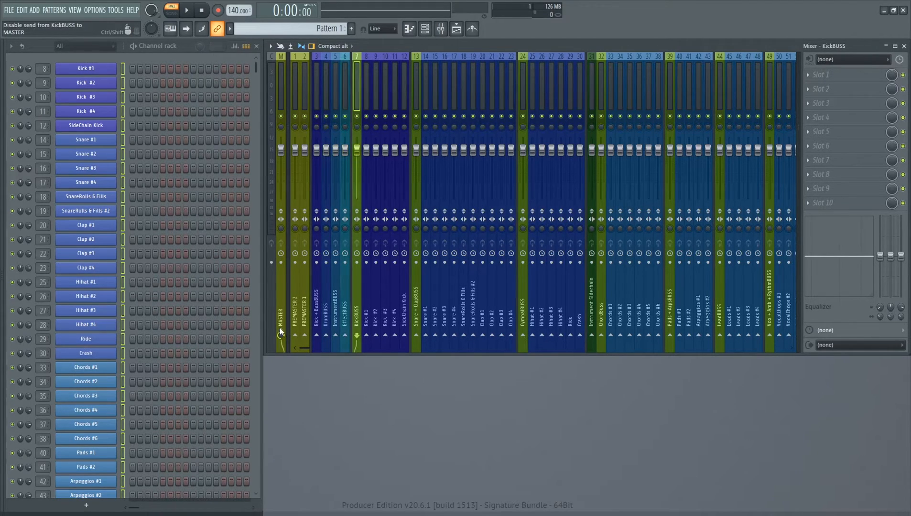
key(Right)
key(Right)
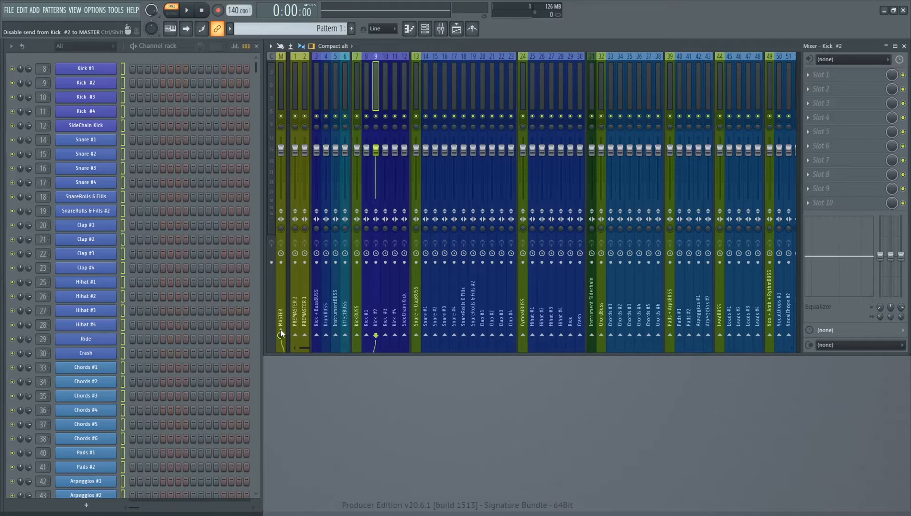
key(Right)
key(Right)
key(Right)
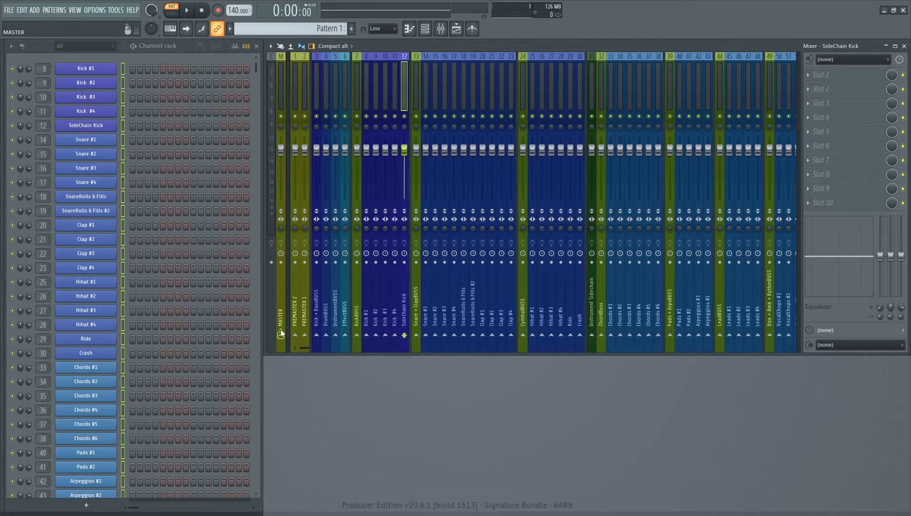
Step: Disable the sends to MASTER from Snare + ClapBUSS and all snare, SnareRolls & Fills and clap tracks
key(Right)
key(Right)
key(Right)
key(Right)
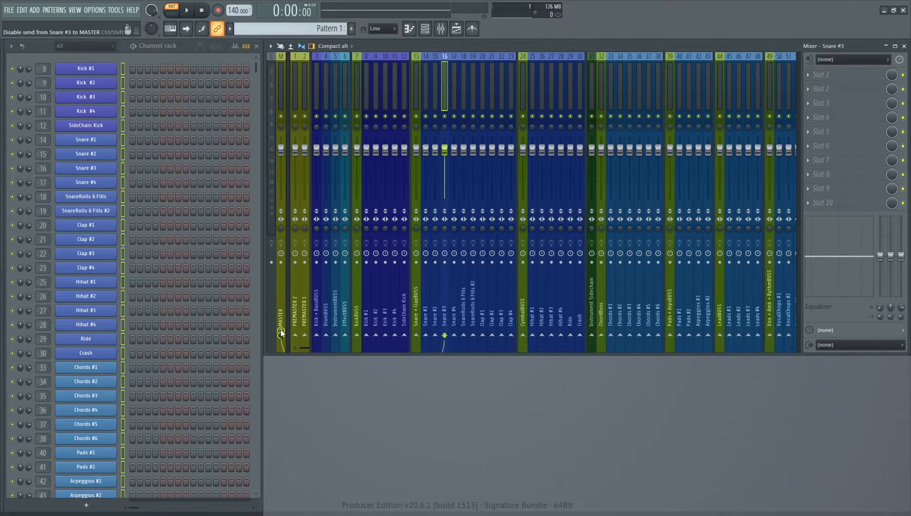
key(Right)
key(Right)
key(Right)
key(Right)
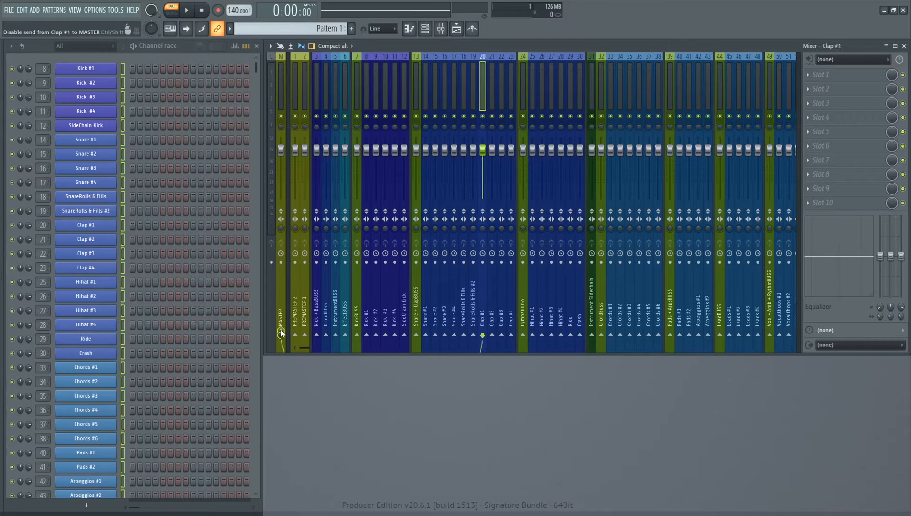
key(Right)
key(Right)
key(Right)
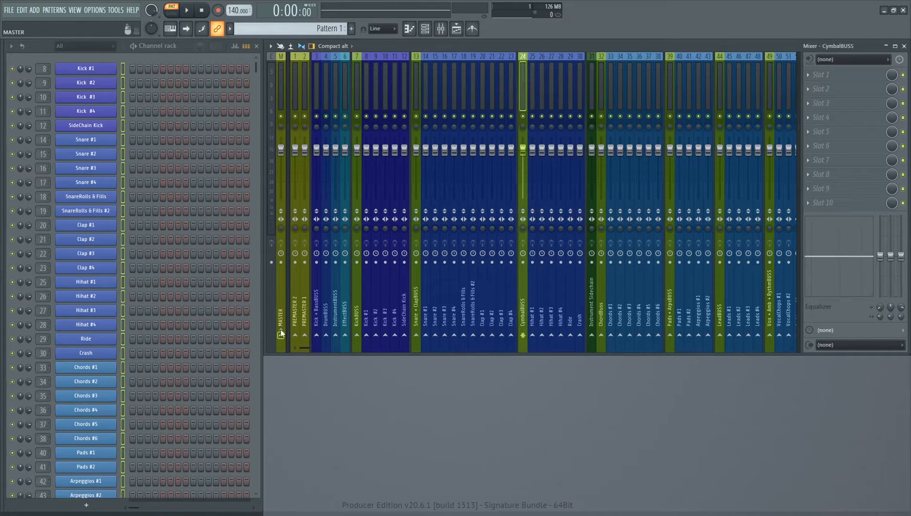
Step: Disable the sends to MASTER from CymbalBUSS and the following cymbal, instrument and bass tracks through 808BUSS
key(Right)
key(Right)
key(Right)
key(Right)
key(Right)
key(Right)
key(Right)
key(Right)
key(Right)
key(Right)
key(Right)
key(Right)
key(Right)
key(Right)
key(Right)
key(Right)
key(Right)
key(Right)
key(Right)
key(Right)
key(Right)
key(Right)
key(Right)
key(Right)
key(Right)
key(Right)
key(Right)
key(Right)
key(Right)
key(Right)
key(Right)
key(Right)
key(Right)
key(Right)
key(Right)
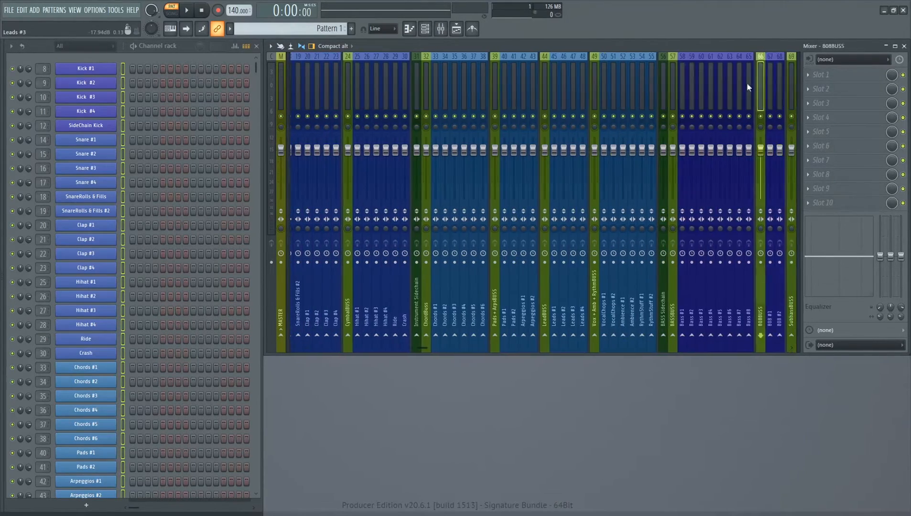
Step: Route Kick #1 through Kick #4 into KickBUSS, and KickBUSS into Kick + BassBUSS
scroll(783, 83, up, 20)
click(366, 95)
click(376, 103)
click(385, 105)
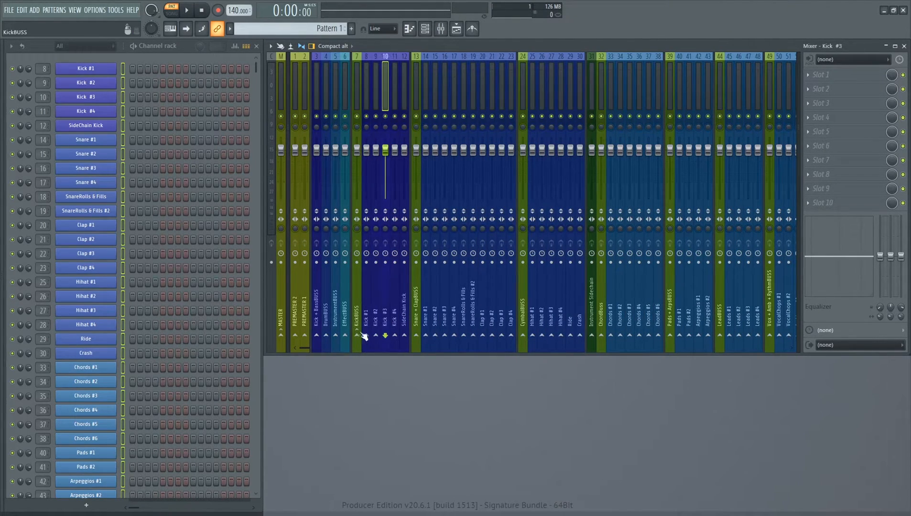
click(395, 109)
click(405, 139)
click(366, 100)
click(395, 99)
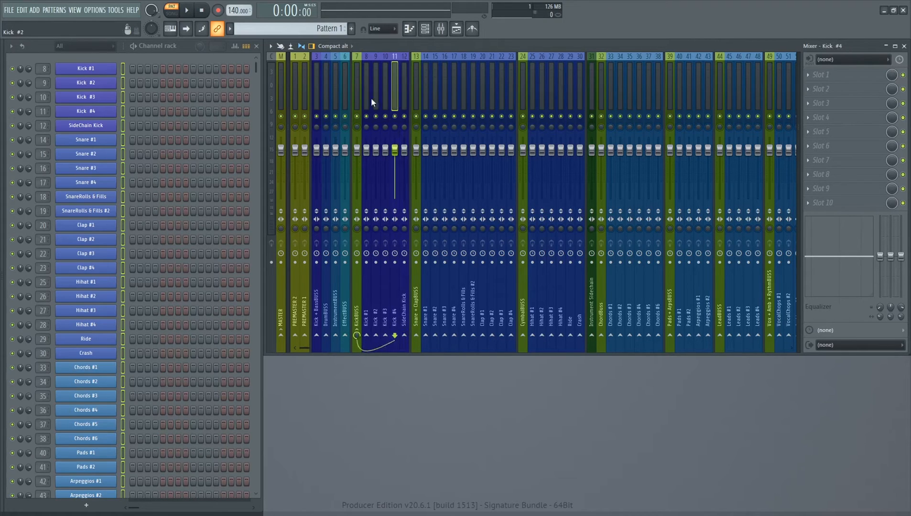
click(357, 102)
Step: Route Snare #1 through Snare #4 and both SnareRolls & Fills tracks into Snare + ClapBUSS
click(421, 117)
key(Right)
key(Right)
key(Right)
click(414, 336)
click(463, 105)
click(414, 336)
click(472, 101)
click(414, 336)
Step: Route Clap #1 through Clap #4 into Snare + ClapBUSS, and that bus into DrumBUSS
click(484, 104)
click(414, 336)
click(489, 103)
click(414, 336)
click(502, 103)
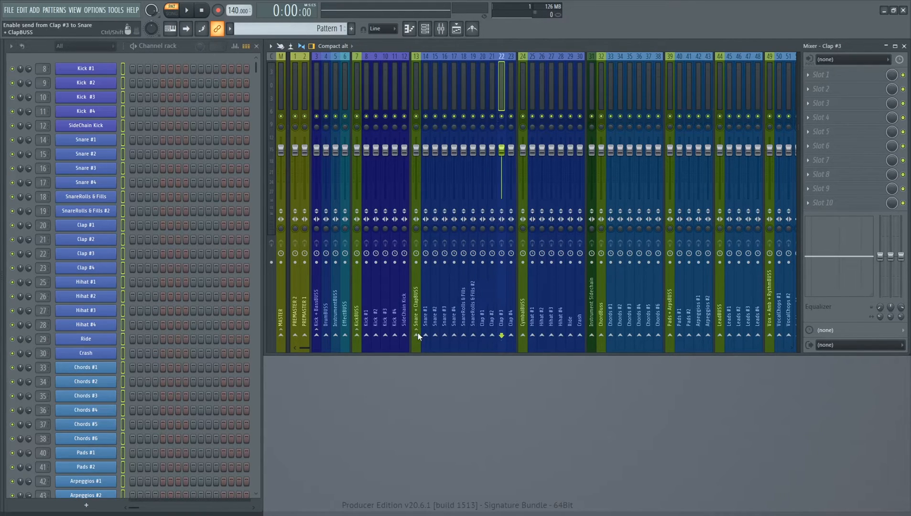
click(414, 336)
click(511, 103)
click(414, 336)
click(533, 102)
click(419, 98)
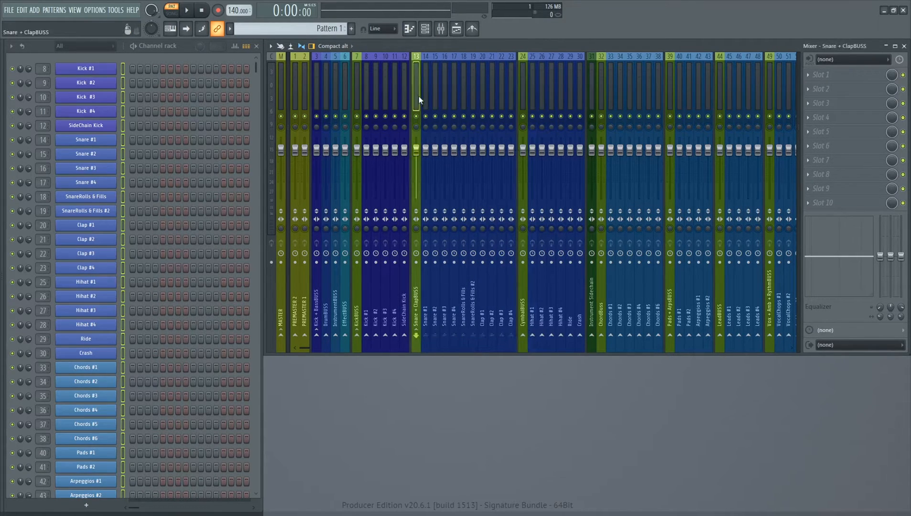
click(326, 336)
Step: Route Hihat #1 through Hihat #4 into CymbalBUSS
click(531, 101)
click(523, 336)
key(Right)
click(524, 337)
key(Right)
click(524, 337)
key(Right)
click(524, 337)
Step: Route Ride and Crash into CymbalBUSS, and CymbalBUSS into DrumBUSS
key(Right)
click(524, 336)
key(Right)
click(524, 337)
click(523, 316)
click(326, 336)
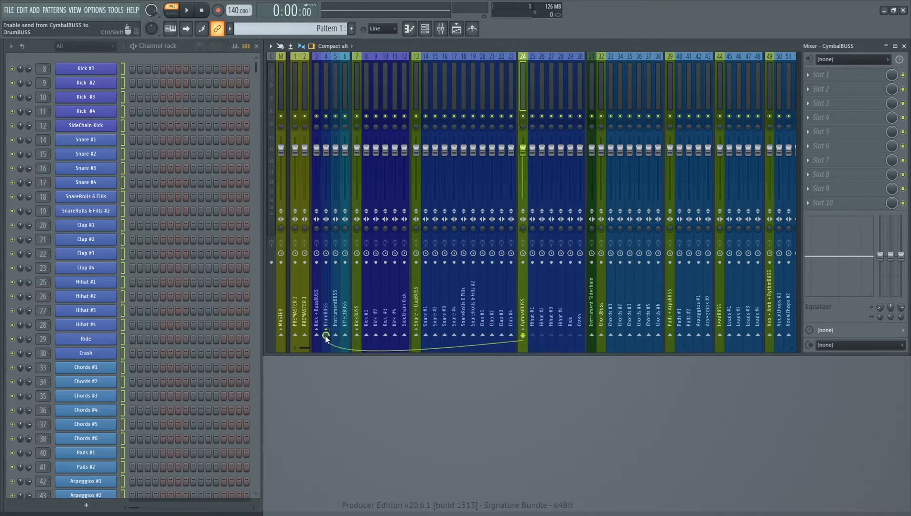
Step: Route Chords #1 through Chords #6 into ChordBuss, and ChordBuss into Instrument Sidechain
key(Right)
key(Right)
key(Right)
key(Right)
key(Right)
key(Right)
key(Right)
key(Right)
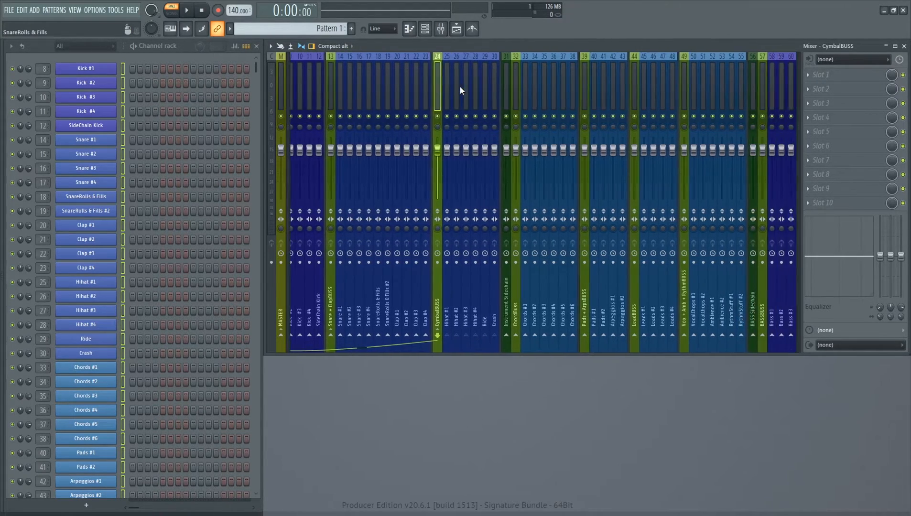
key(Right)
click(460, 337)
key(Right)
click(460, 337)
key(Right)
click(460, 336)
key(Right)
click(460, 337)
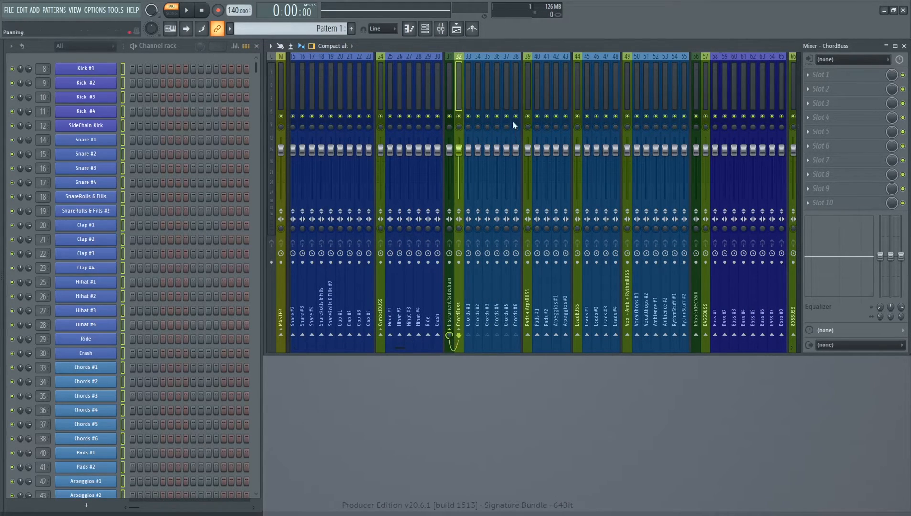
Step: Route both Pads and both Arpeggios tracks into Pads + ArpsBUSS, and that bus into Instrument Sidechain
click(535, 100)
click(527, 336)
key(Right)
click(527, 337)
key(Right)
key(Right)
click(528, 337)
click(527, 313)
click(449, 336)
Step: Route Leads #1 through Leads #4 into LeadBUSS, and LeadBUSS into Instrument Sidechain
click(584, 336)
click(577, 336)
key(Right)
click(577, 336)
key(Right)
key(Right)
click(577, 336)
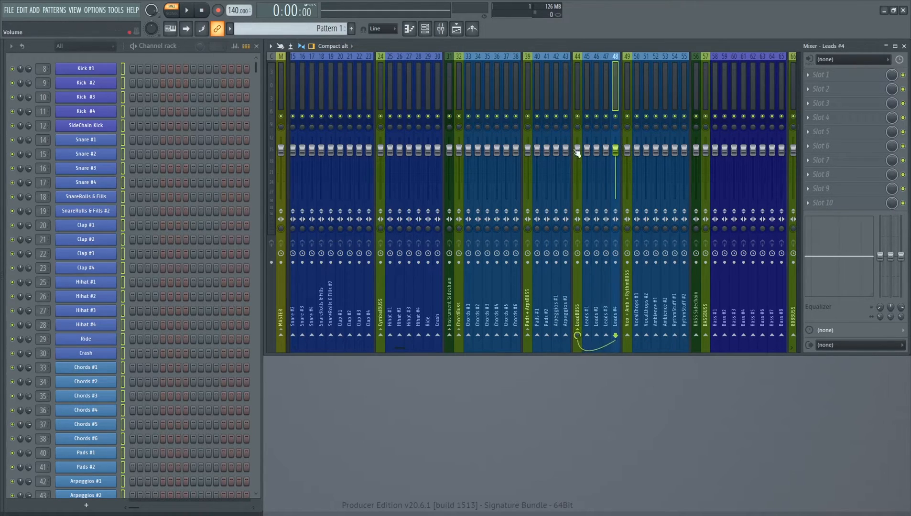
click(576, 112)
click(450, 336)
Step: Route both VocalChops and both Ambience tracks into Vox + Amb + RythmBUSS
click(628, 115)
click(637, 327)
click(628, 336)
key(Right)
click(628, 338)
key(Right)
click(627, 337)
key(Right)
click(627, 338)
Step: Route both RythmStuff tracks into Vox + Amb + RythmBUSS, and that bus into Instrument Sidechain
key(Right)
key(Right)
click(627, 337)
click(627, 315)
click(449, 336)
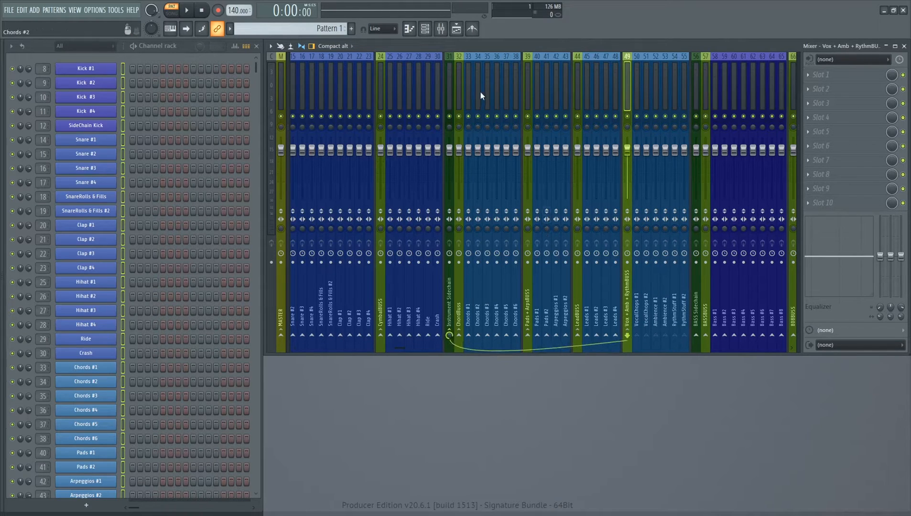
Step: Route the Instrument Sidechain track into InstrumentBUSS
scroll(481, 92, up, 3)
click(480, 92)
scroll(478, 91, up, 10)
click(336, 337)
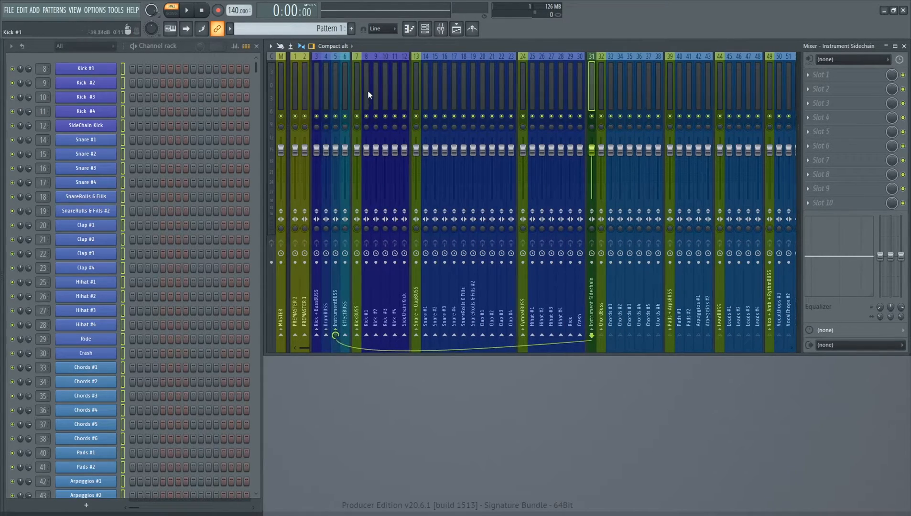
Step: Route Bass #1 through Bass #8 into BASSBUSS, and BASSBUSS into BASS Sidechain
scroll(367, 92, down, 8)
click(456, 92)
click(450, 336)
key(Right)
key(Right)
click(450, 336)
key(Right)
click(450, 337)
key(Right)
key(Right)
key(Right)
click(449, 337)
key(Right)
click(450, 336)
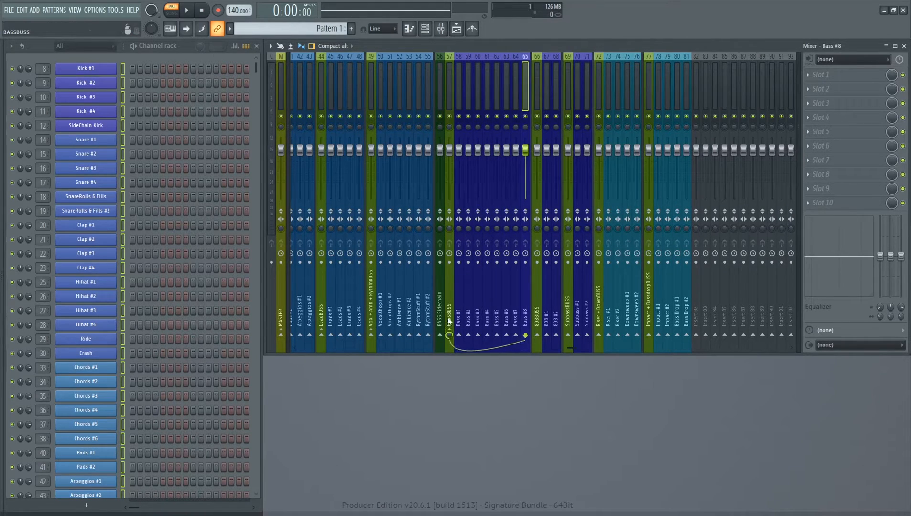
click(450, 98)
click(440, 335)
Step: Route 808 #1 and 808 #2 into 808BUSS, and 808BUSS into BASS Sidechain
click(538, 98)
key(Right)
click(544, 336)
key(Right)
click(537, 91)
click(440, 336)
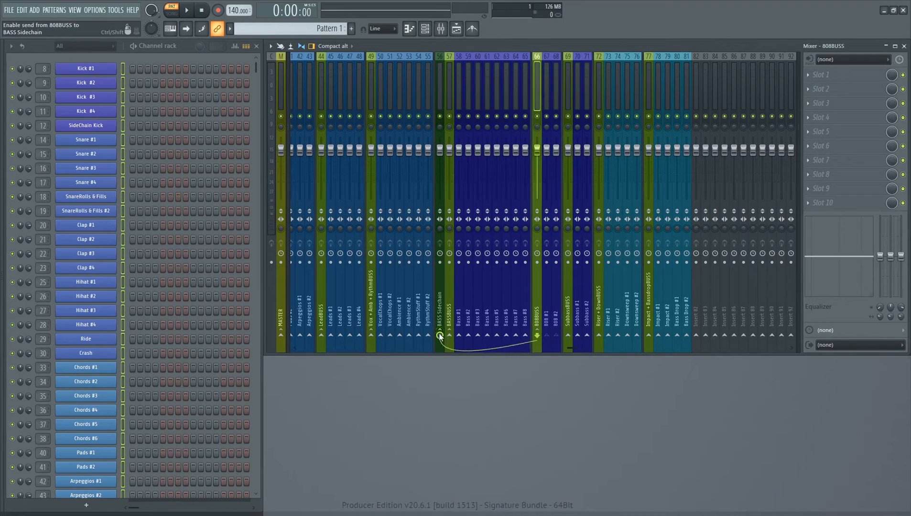
Step: Route the BASS Sidechain track into Kick + BassBUSS
click(440, 335)
scroll(398, 73, up, 10)
click(316, 336)
Step: Route both Subbass tracks into SubbassBUSS, and SubbassBUSS into BASS Sidechain
scroll(367, 77, down, 5)
scroll(367, 74, down, 6)
click(548, 91)
click(538, 336)
key(Left)
click(411, 335)
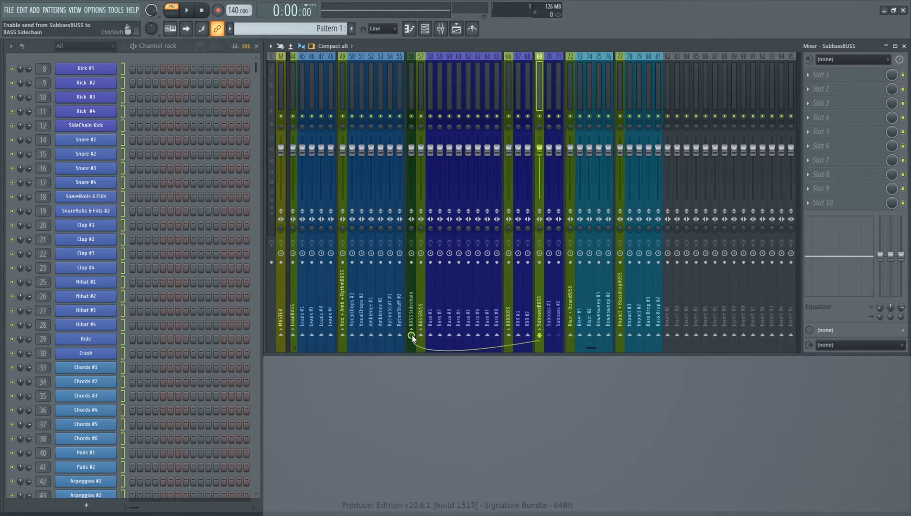
Step: Route both Riser and both Downsweep tracks into Riser + DownBUSS, and that bus into EffectBUSS
click(580, 91)
click(571, 335)
key(Right)
click(571, 336)
key(Right)
click(571, 337)
key(Right)
click(571, 336)
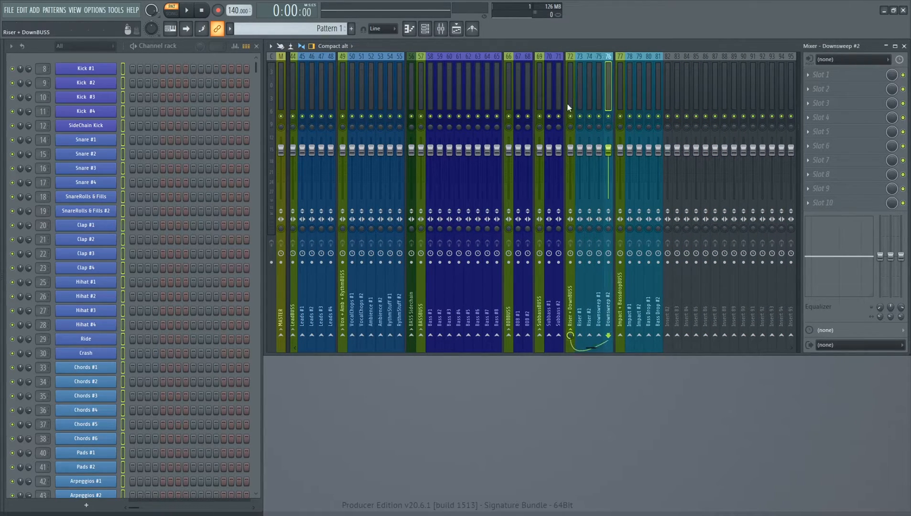
click(569, 101)
scroll(485, 94, up, 10)
Step: Route both Impact and both Bass Drop tracks into Impact + BassdropBUSS, and that bus into EffectBUSS
scroll(425, 87, down, 6)
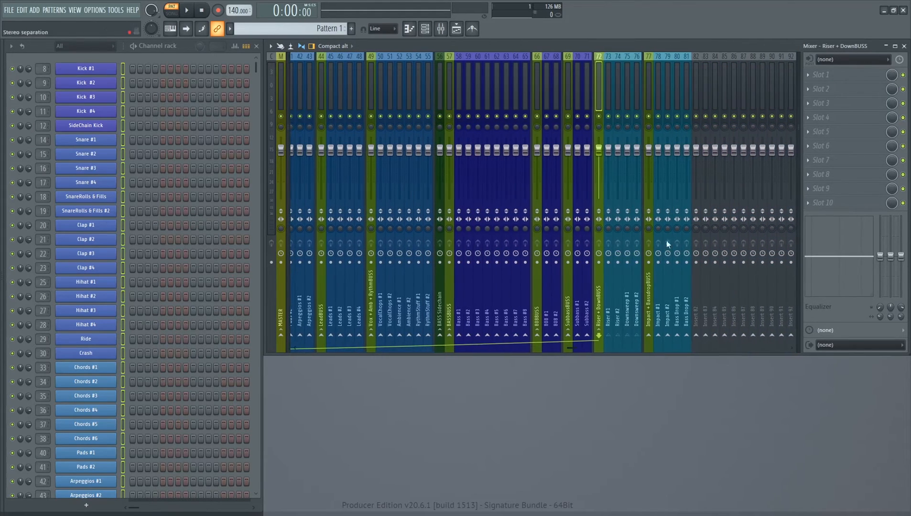
click(661, 320)
click(649, 336)
key(Right)
key(Right)
click(649, 335)
key(Right)
click(649, 92)
scroll(679, 91, down, 1)
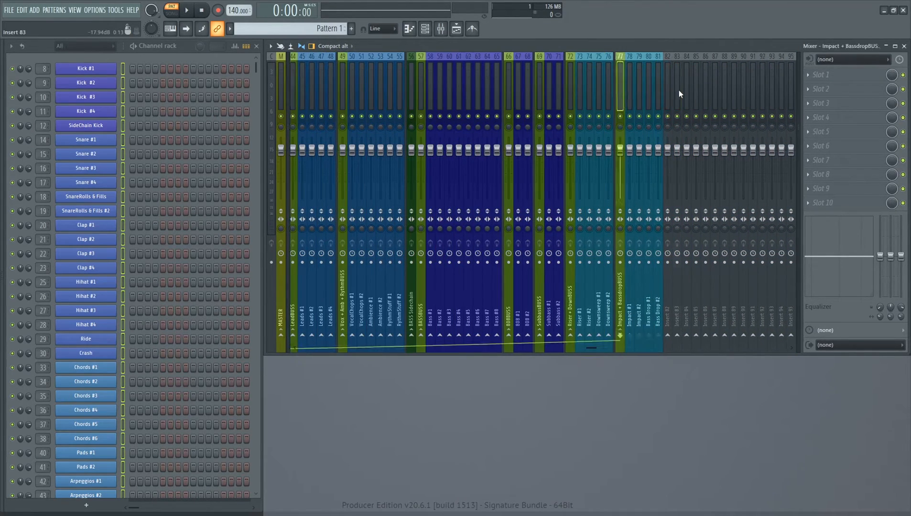
Step: Name the empty mixer track Insert 83 BASSBUSS and colour it purple
click(680, 90)
key(F2)
text(BASSBUSS)
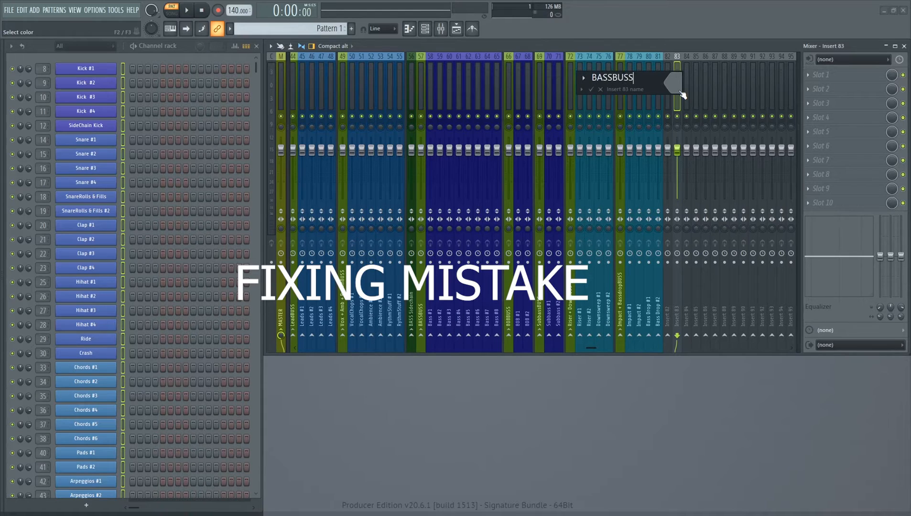
click(679, 91)
click(688, 196)
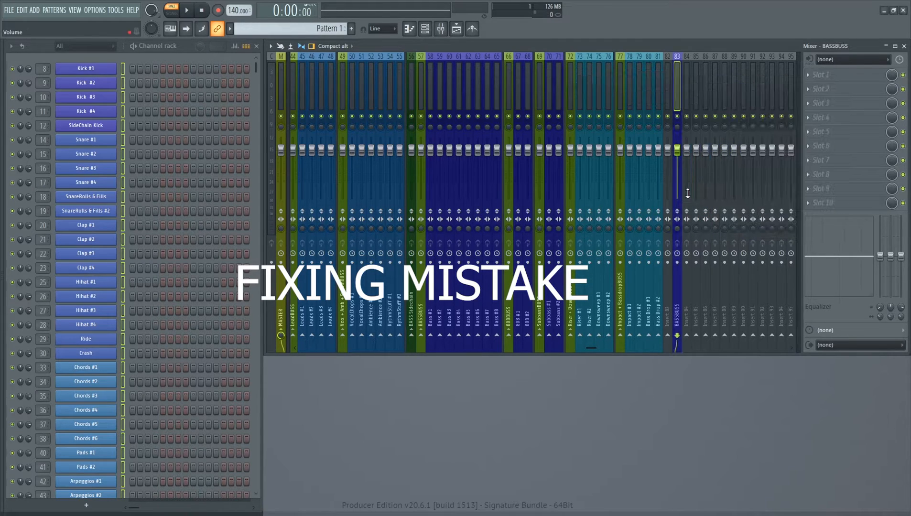
Step: Move the new BASSBUSS track to mixer slot 4, between Kick + BassBUSS and DrumBUSS
key(alt+Left)
key(alt+Left)
key(alt+Left)
key(alt+Left)
key(alt+Left)
key(alt+Left)
key(alt+Left)
key(alt+Left)
key(alt+Left)
key(alt+Left)
key(alt+Left)
key(alt+Left)
key(alt+Left)
key(alt+Left)
key(alt+Left)
key(alt+Left)
key(alt+Left)
key(alt+Left)
key(alt+Left)
key(alt+Left)
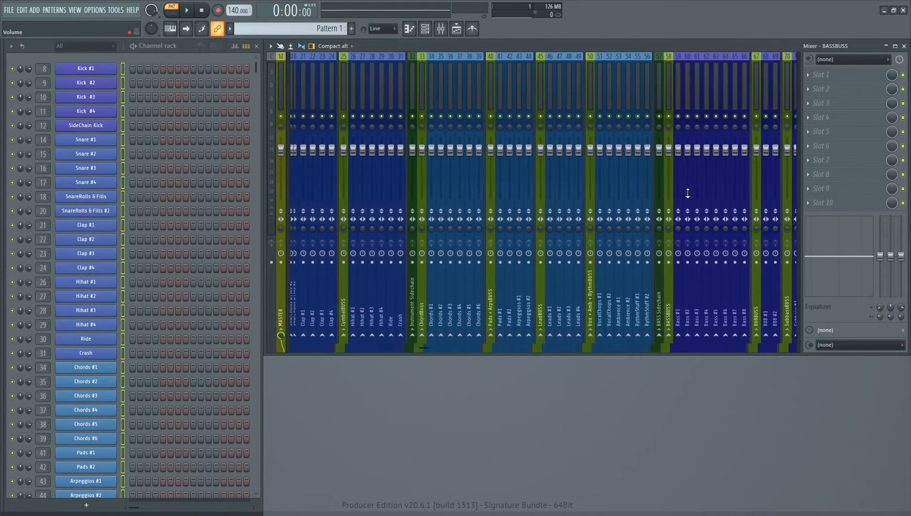
key(alt+Left)
key(alt+Left)
key(alt+Left)
key(alt+Left)
key(alt+Left)
key(alt+Left)
key(alt+Left)
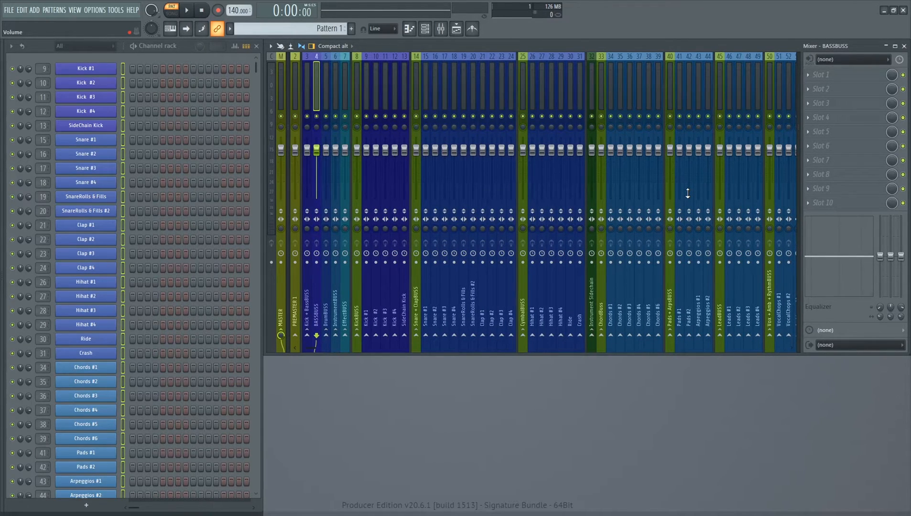
Step: Rename the bus in mixer slot 4 to BassBUSS and disconnect it from MASTER
key(F2)
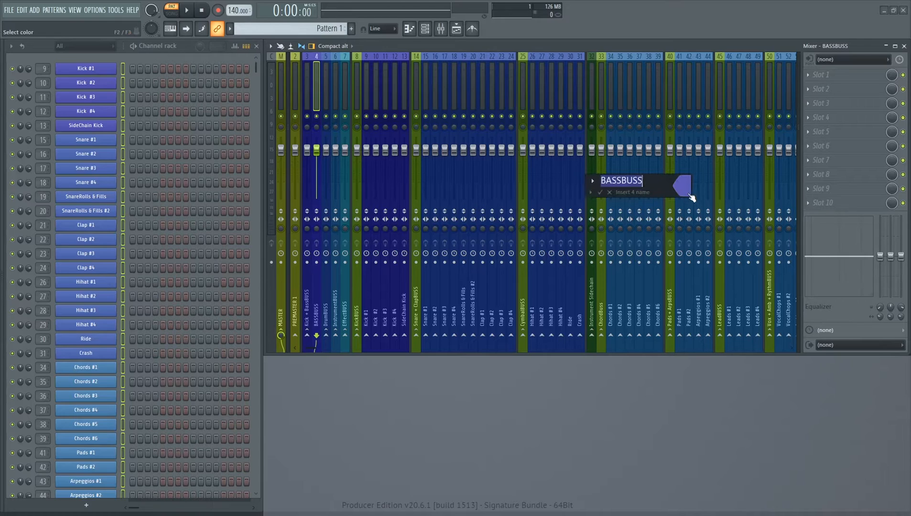
key(Left)
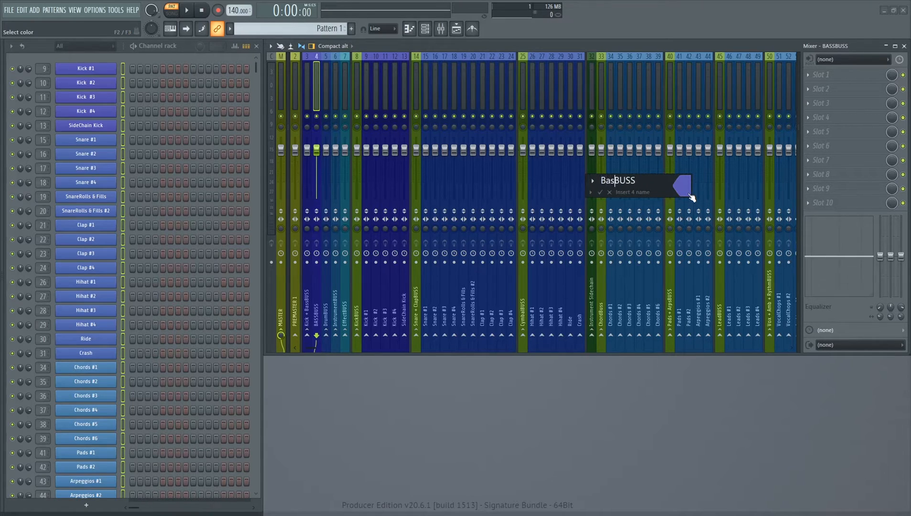
text(s)
key(Return)
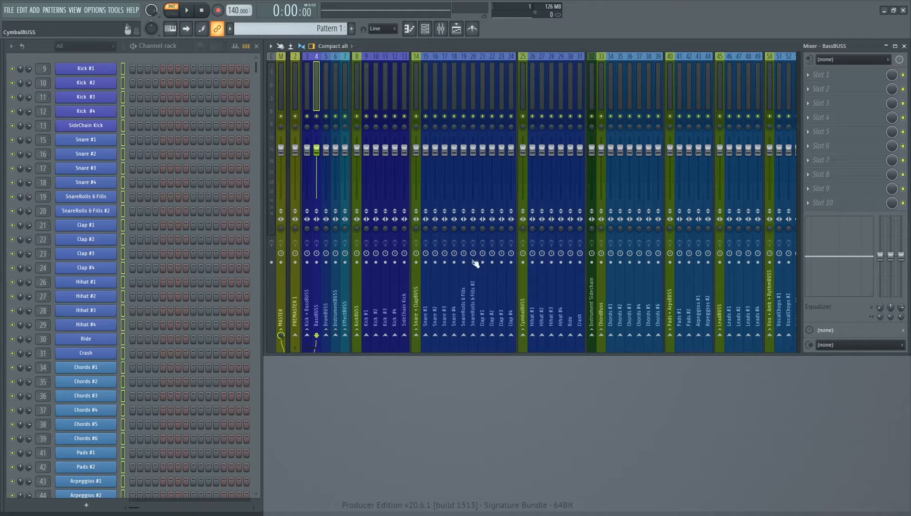
click(281, 333)
Step: Route the BASS Sidechain track into the new BassBUSS in slot 4
scroll(407, 91, down, 10)
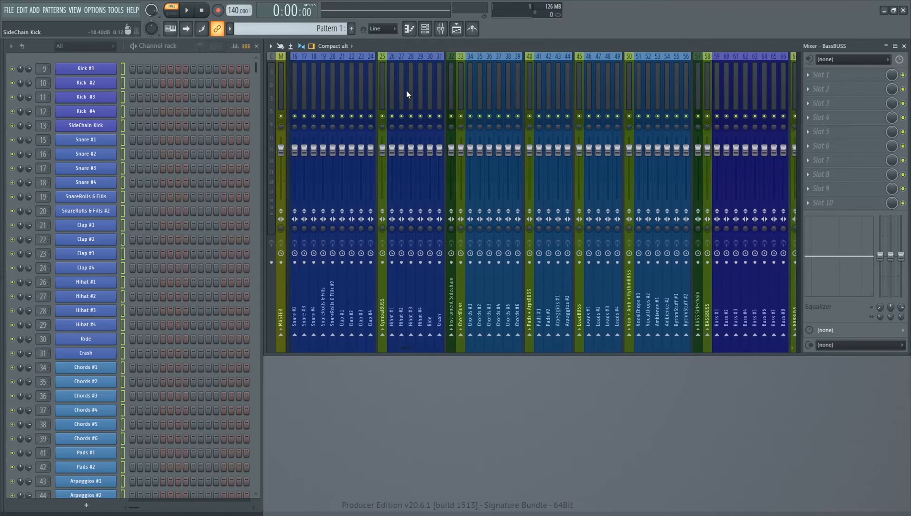
scroll(406, 91, down, 4)
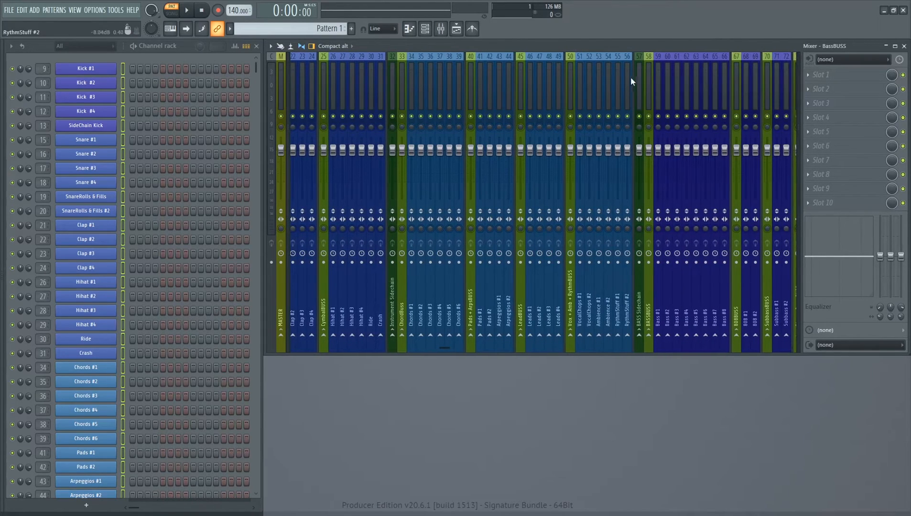
click(641, 78)
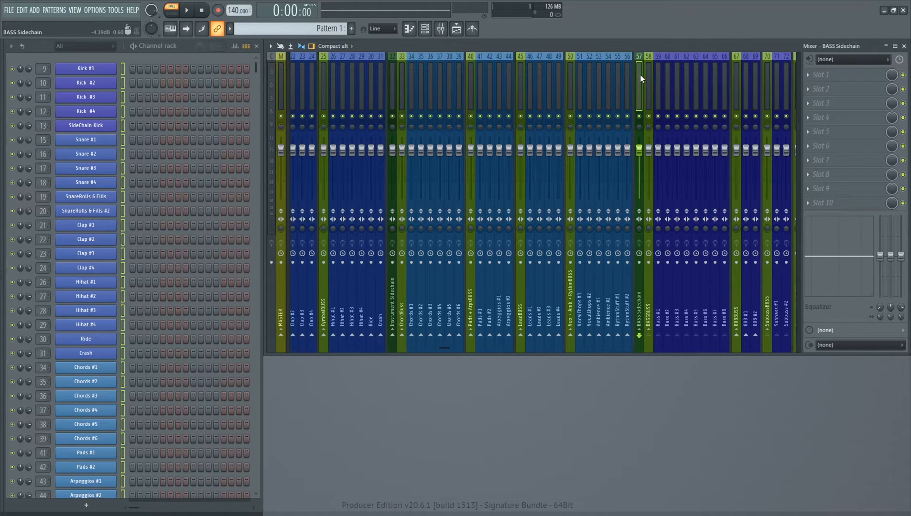
scroll(640, 74, up, 12)
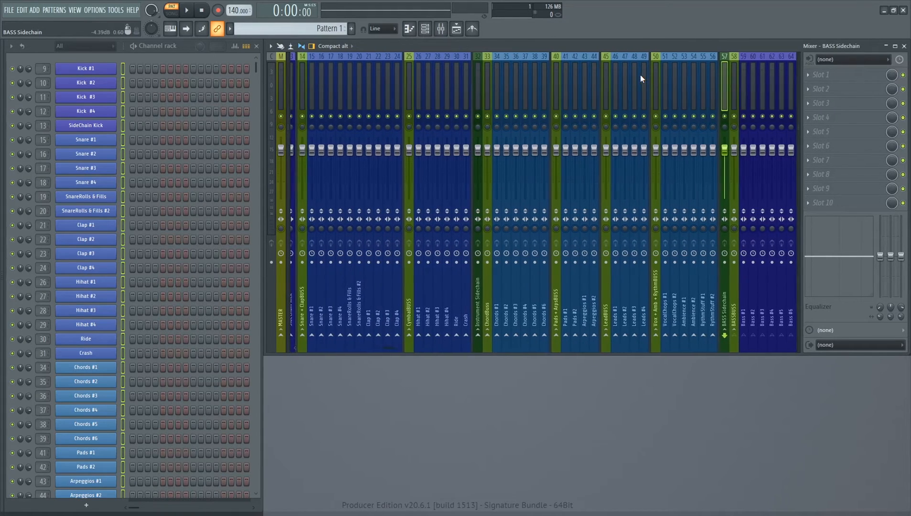
scroll(640, 74, down, 10)
click(678, 81)
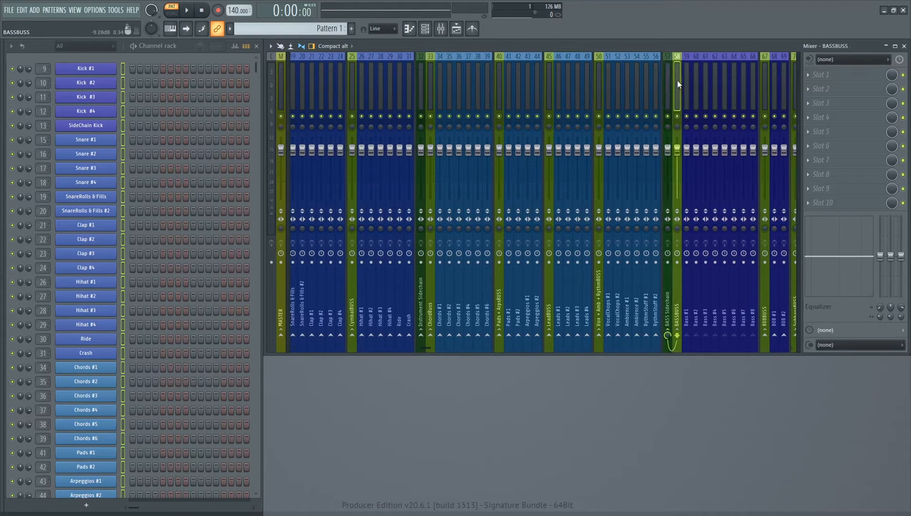
click(670, 80)
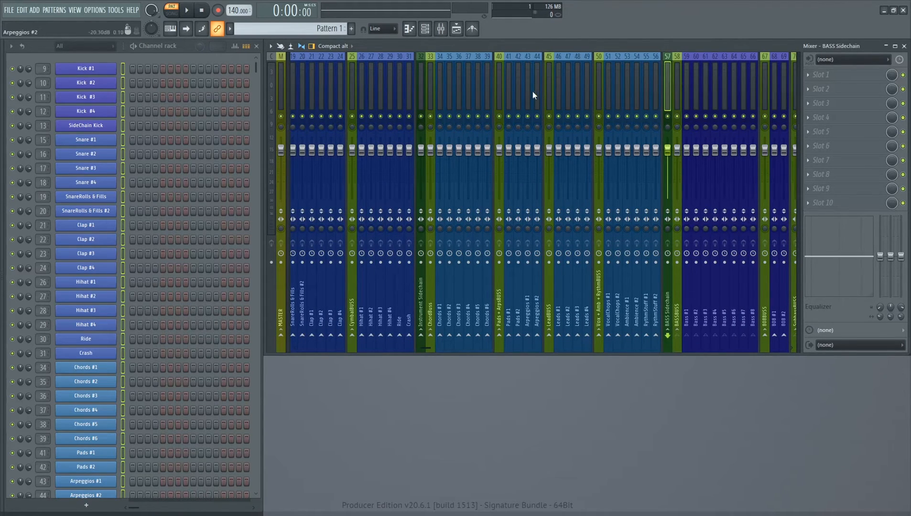
scroll(526, 86, up, 9)
scroll(526, 89, up, 5)
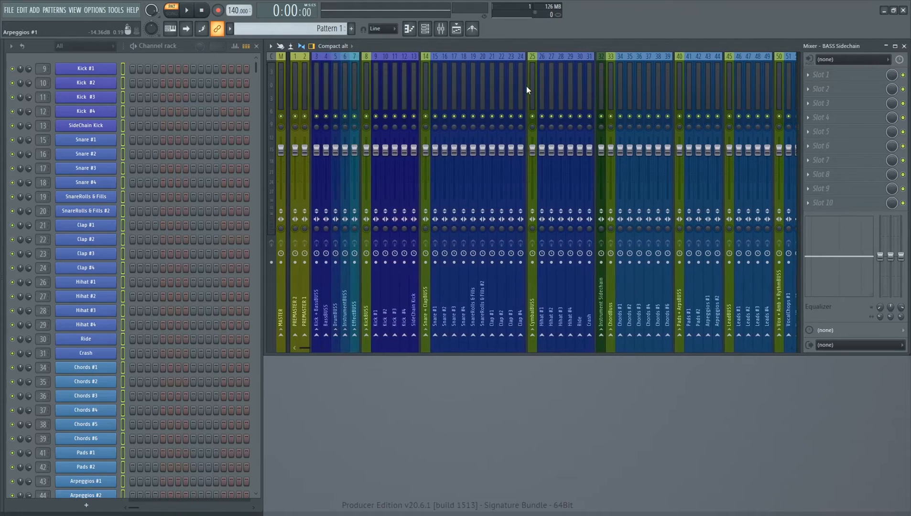
click(327, 336)
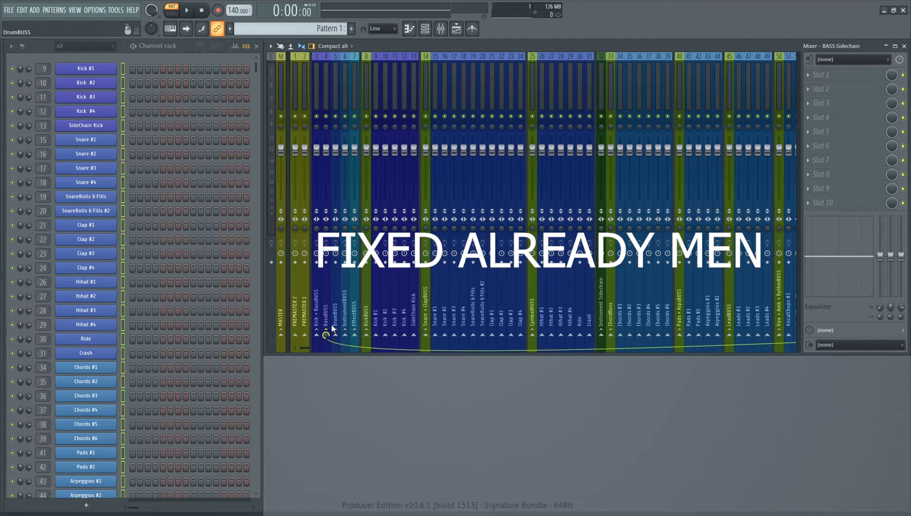
Step: Review the mixer routing, checking where BASS Sidechain, Instrument Sidechain and KickBUSS are sent
scroll(448, 88, down, 7)
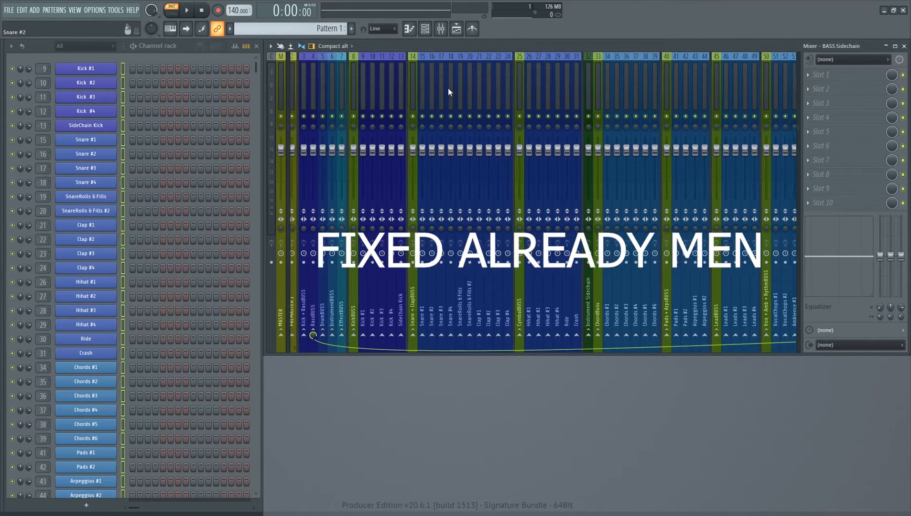
scroll(448, 89, down, 4)
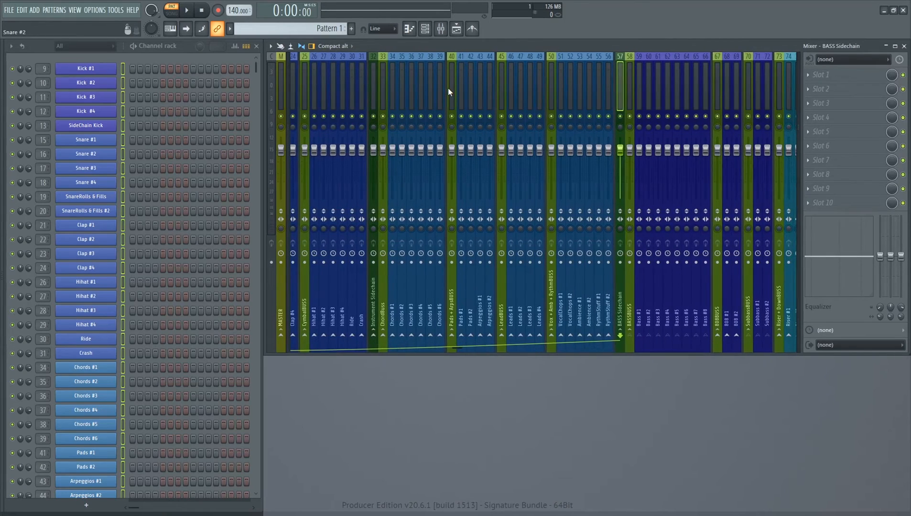
scroll(448, 88, down, 2)
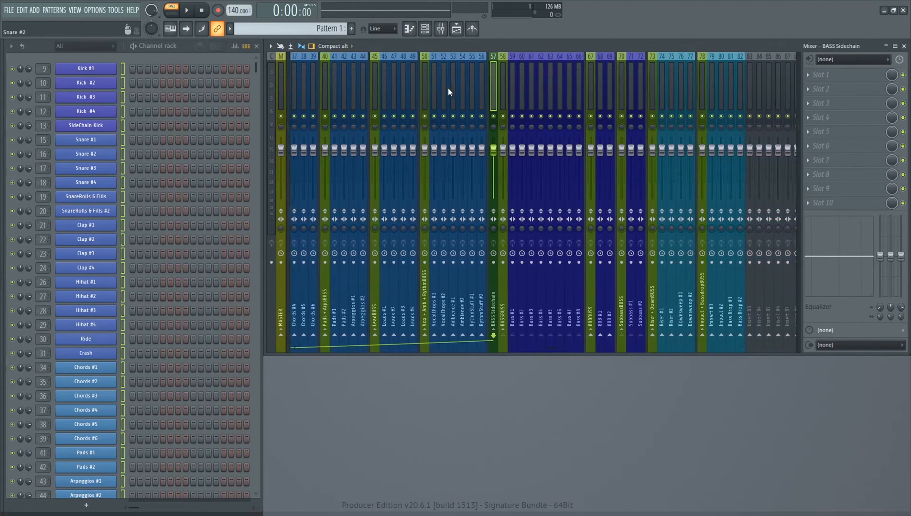
scroll(448, 89, up, 7)
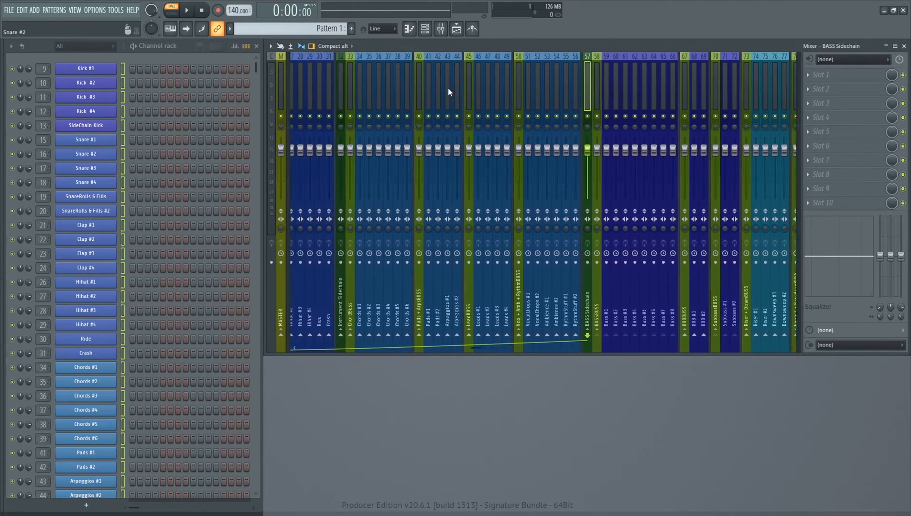
scroll(448, 89, up, 1)
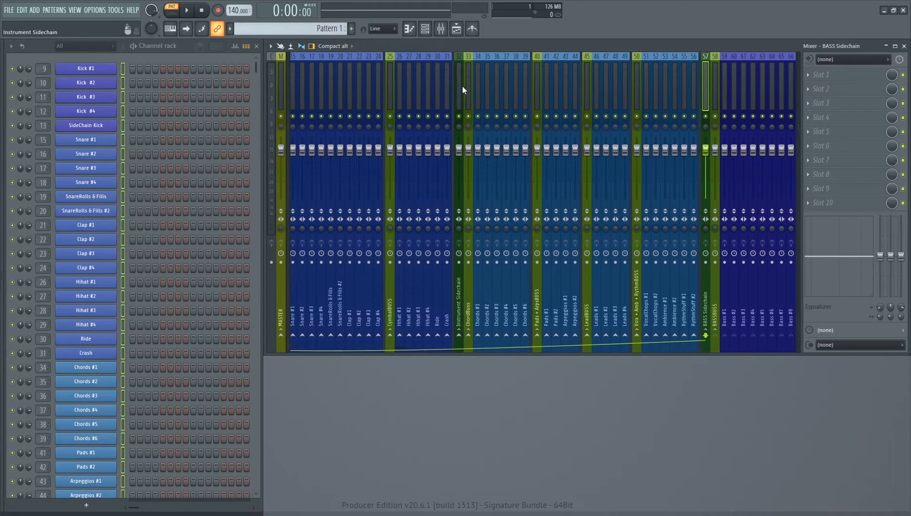
click(457, 90)
scroll(428, 98, up, 3)
scroll(428, 97, up, 2)
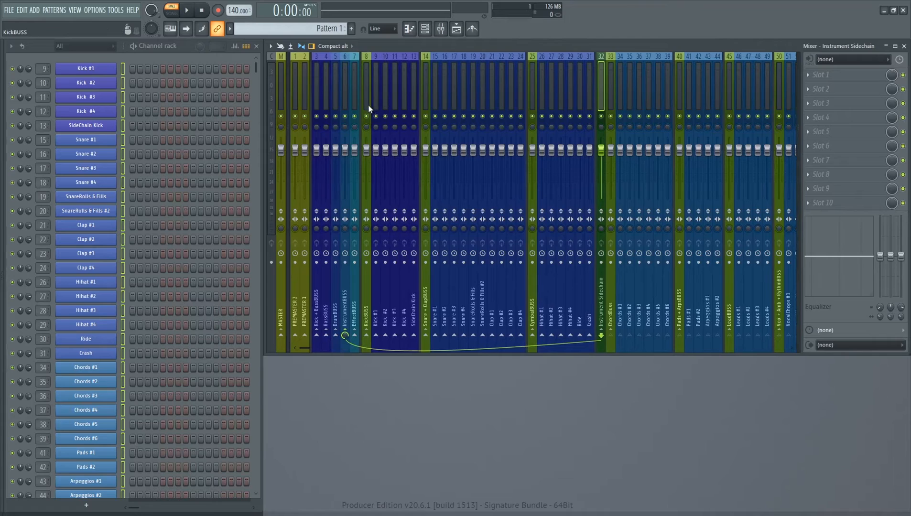
click(368, 106)
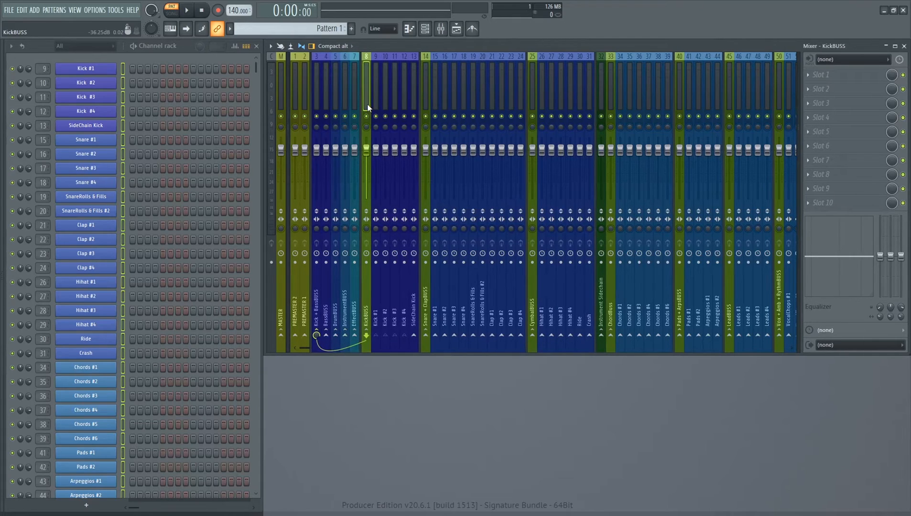
Step: Route PREMASTER 1 into PREMASTER 2, and Kick + BassBUSS into PREMASTER 1
click(299, 98)
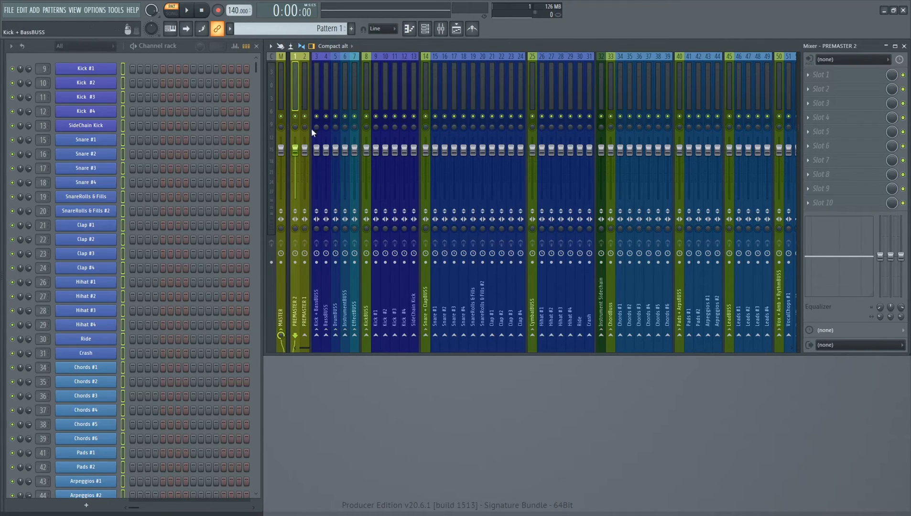
click(305, 102)
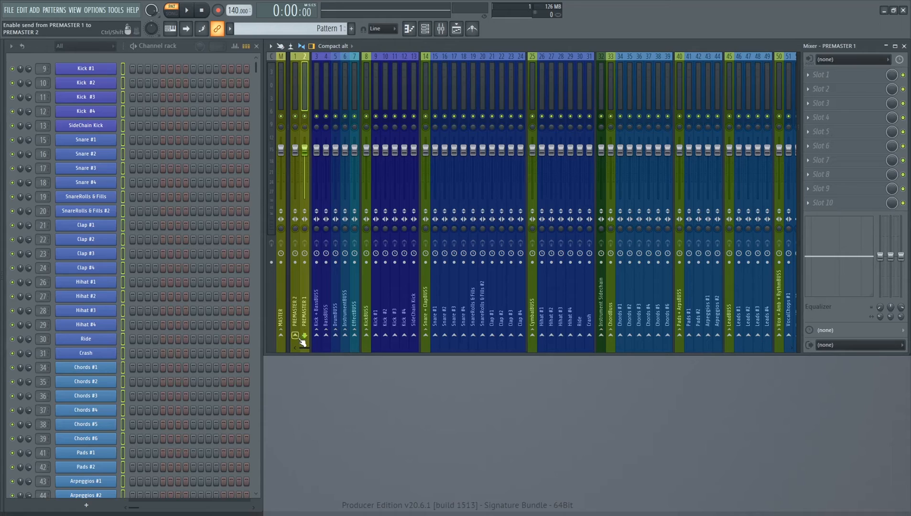
click(317, 104)
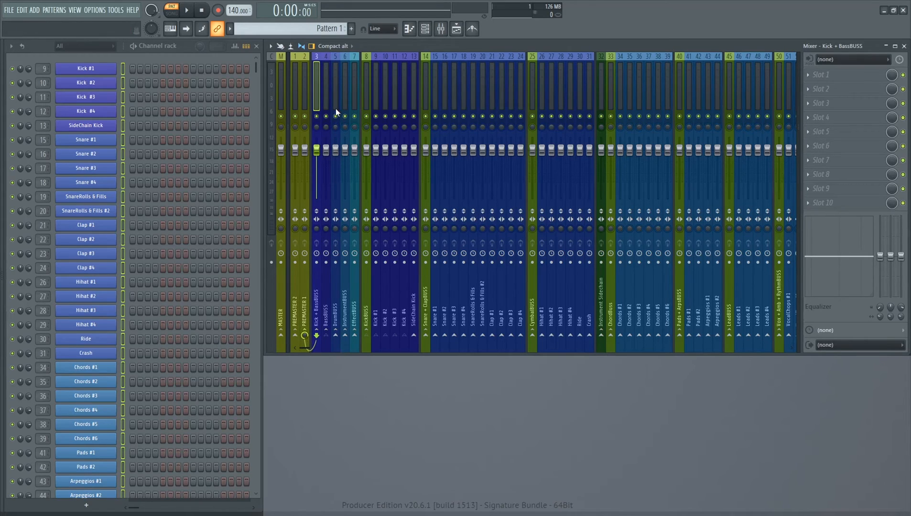
Step: Route DrumBUSS, InstrumentBUSS and EffectBUSS into PREMASTER 1
click(335, 108)
click(305, 336)
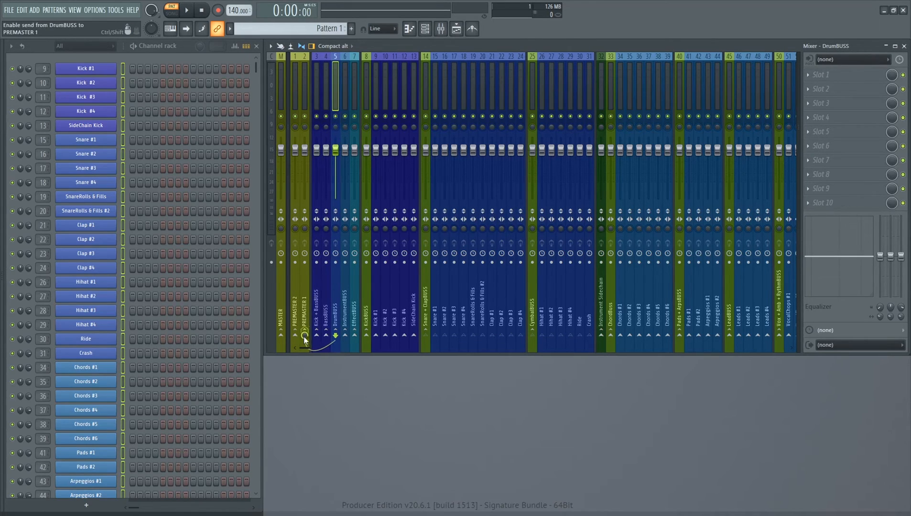
click(327, 105)
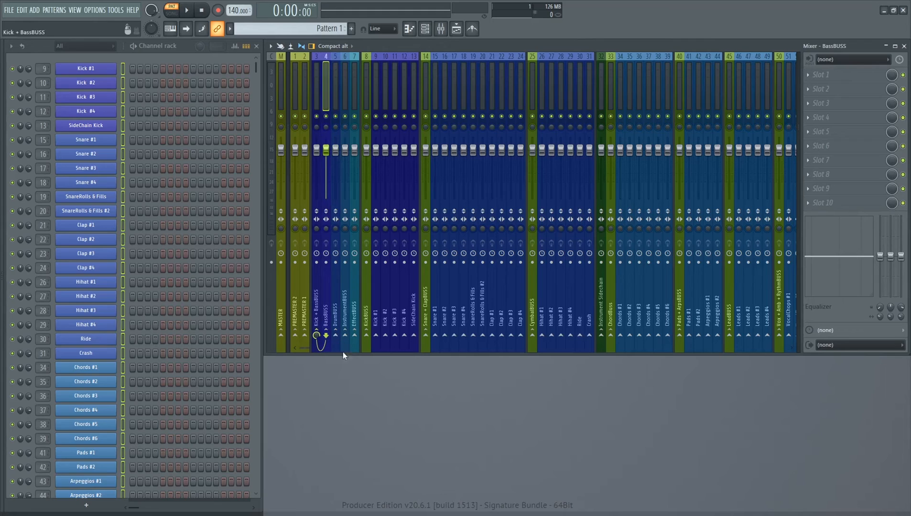
click(338, 103)
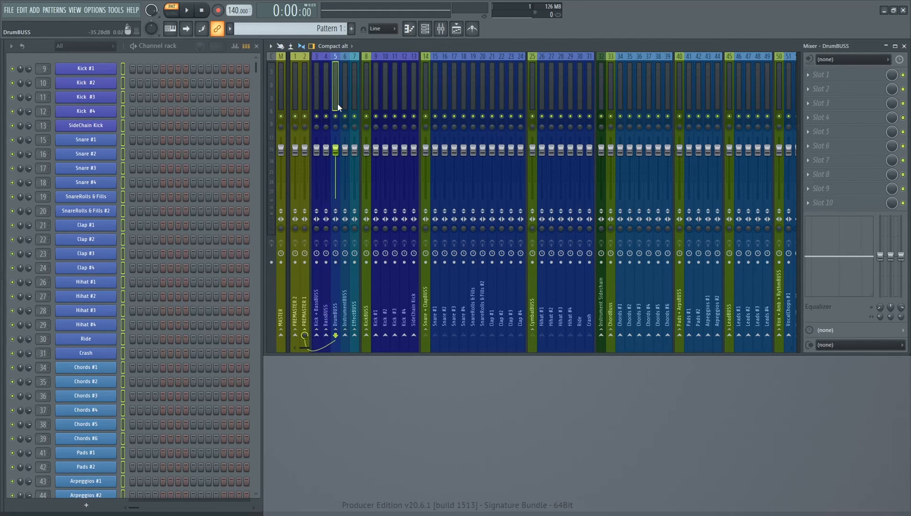
click(345, 102)
click(304, 335)
click(356, 100)
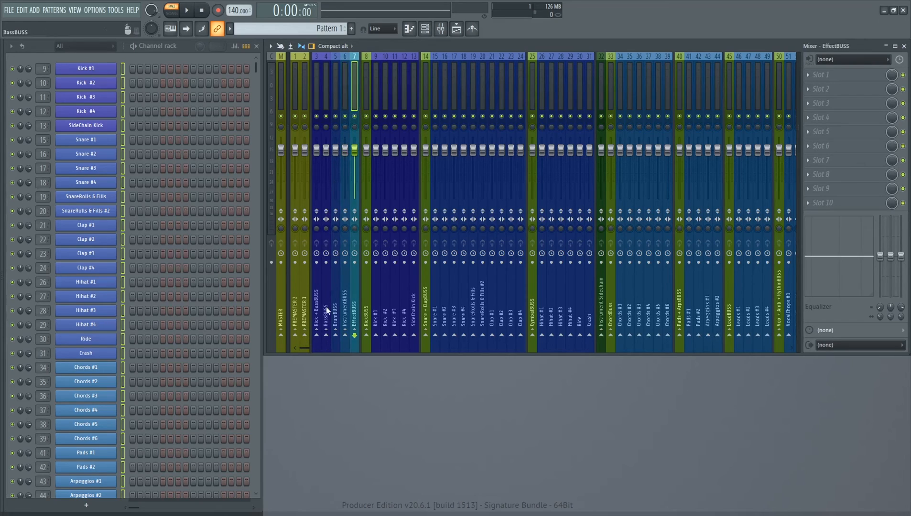
click(305, 336)
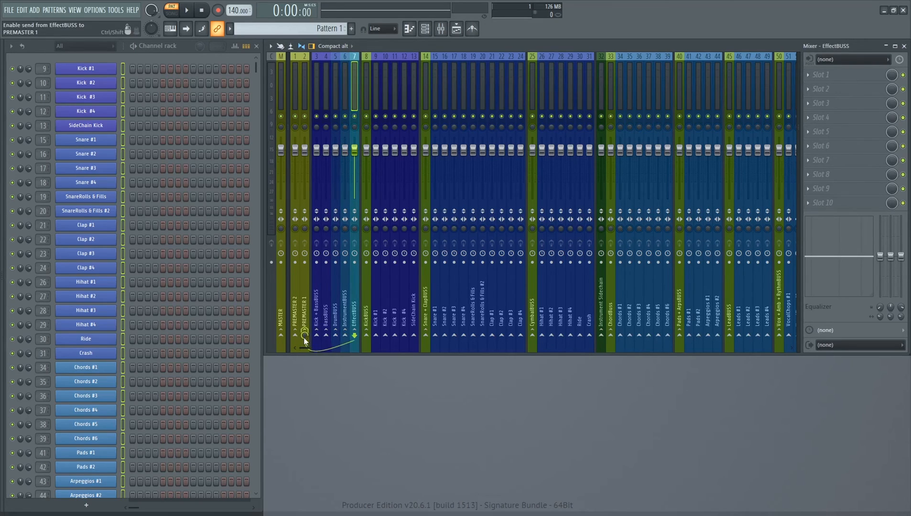
Step: Check the routing of the mixer tracks from PREMASTER 2 through Bass Drop #2
click(294, 103)
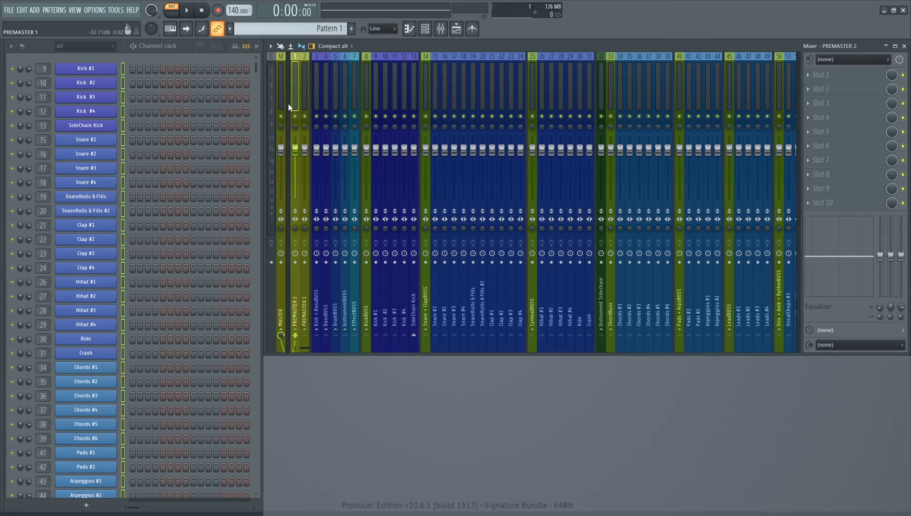
click(318, 103)
drag(320, 103, 681, 96)
scroll(681, 96, down, 10)
click(748, 96)
scroll(749, 96, up, 10)
click(206, 60)
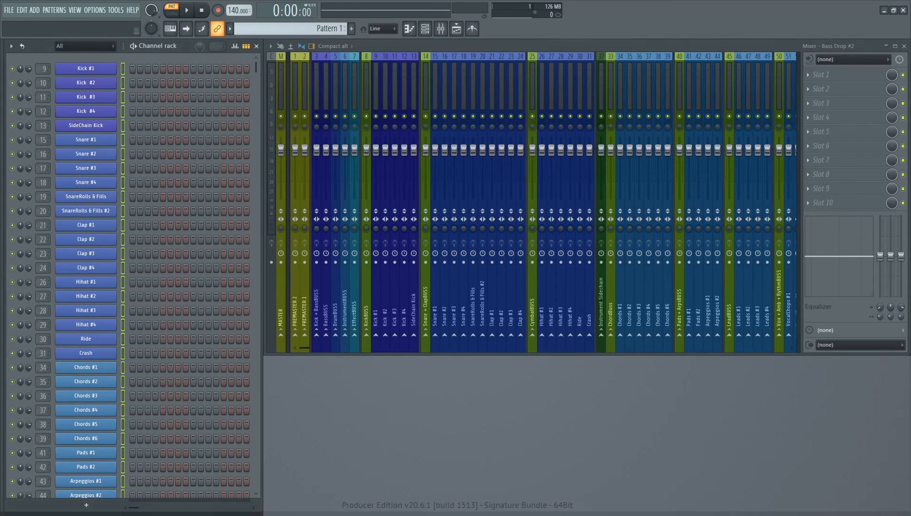